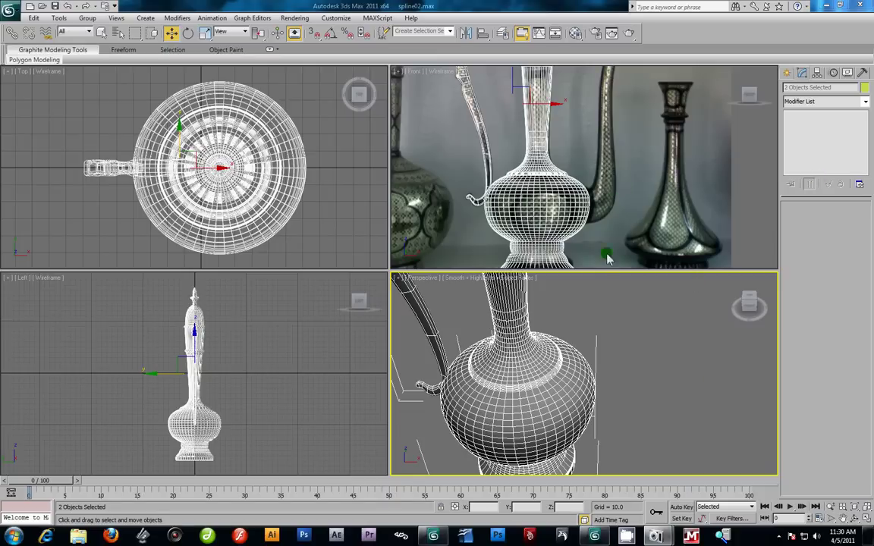
# Draw a cylinder beside the jug in the perspective view, about 9.8 in radius and 31.1 high
pyautogui.rightClick(639, 152)
pyautogui.scroll(-2, 646, 159)
pyautogui.moveTo(648, 150); pyautogui.dragTo(635, 167, button='middle')
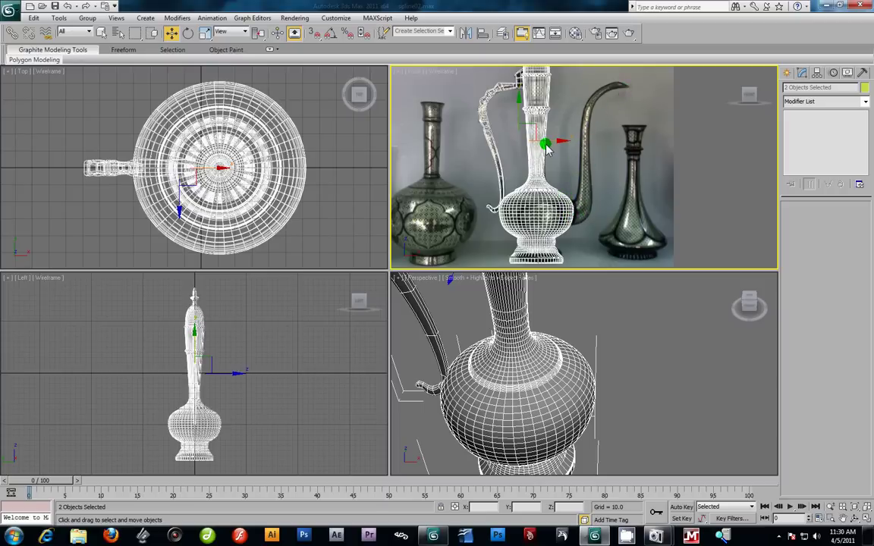
pyautogui.click(785, 74)
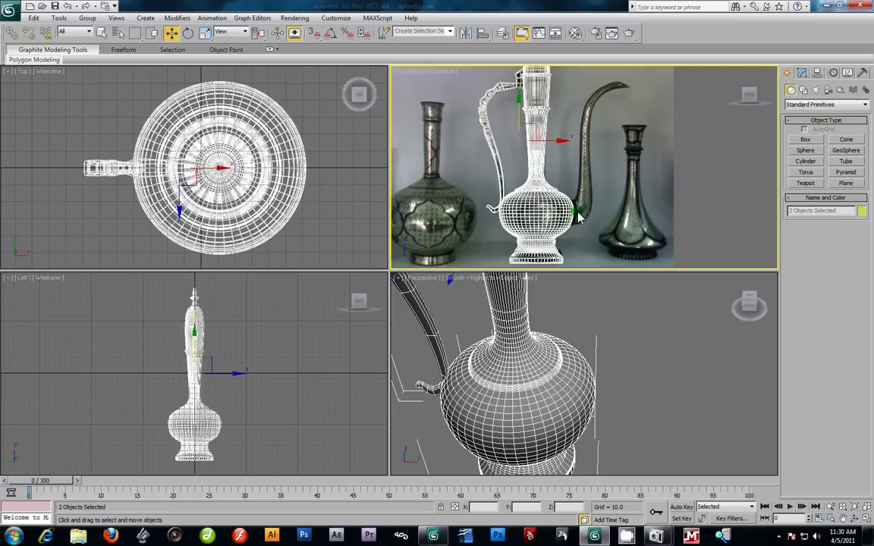
pyautogui.click(806, 161)
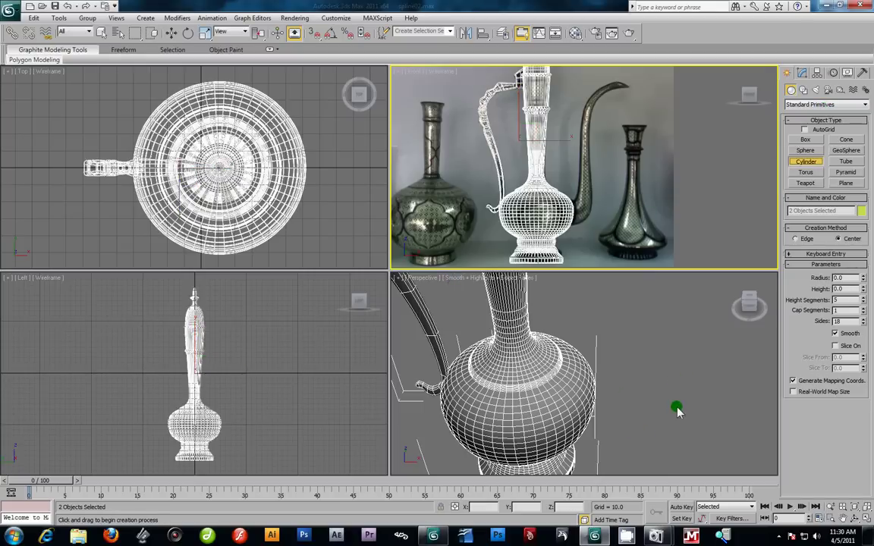
pyautogui.moveTo(662, 413); pyautogui.dragTo(665, 434)
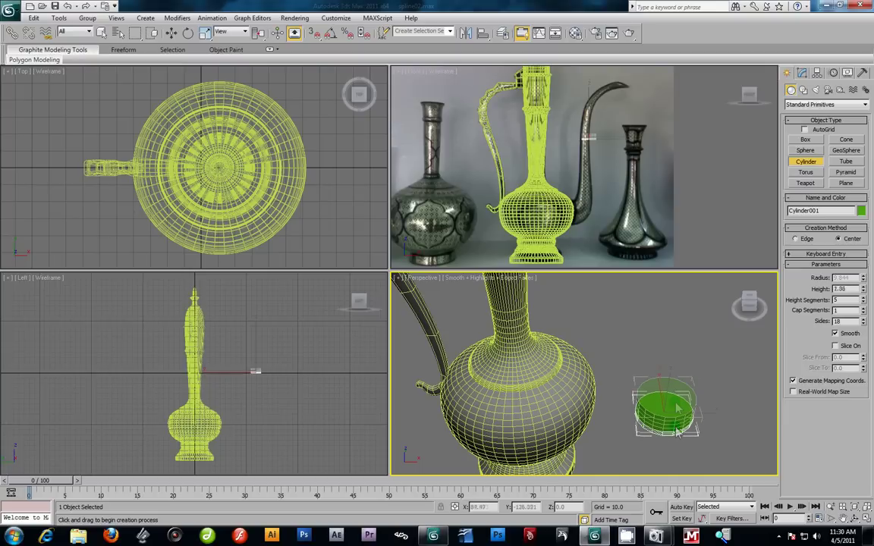
pyautogui.click(673, 345)
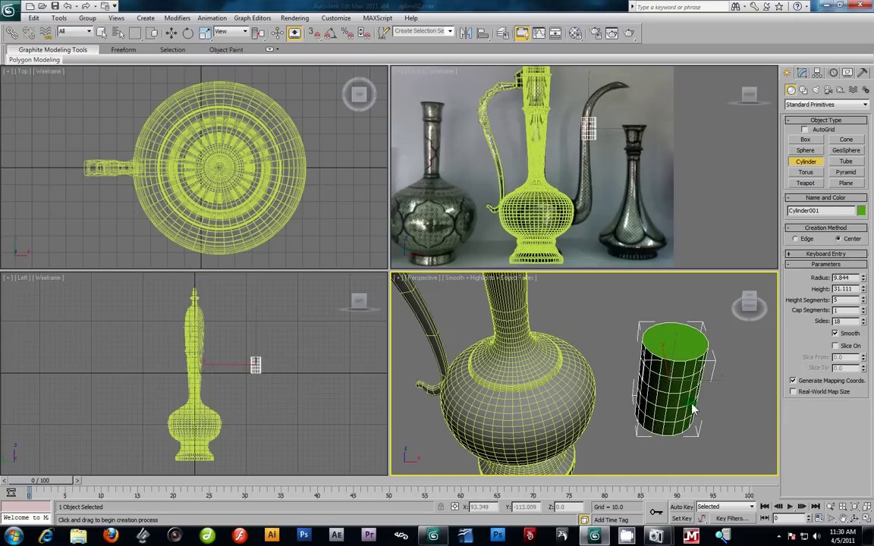
# Set the cylinder to 8 sides and 1 height segment
pyautogui.press('z')
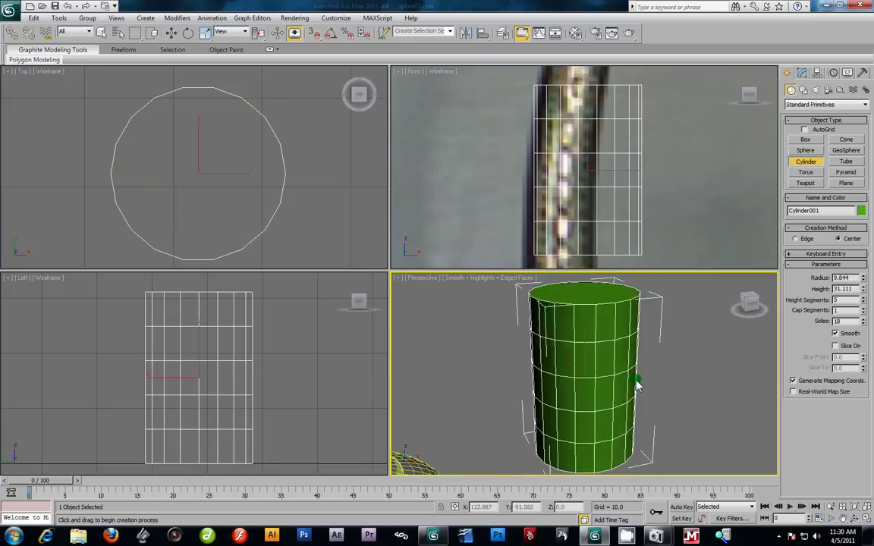
pyautogui.keyDown('alt'); pyautogui.moveTo(637, 382); pyautogui.dragTo(655, 386, button='middle'); pyautogui.keyUp('alt')
pyautogui.doubleClick(842, 321)
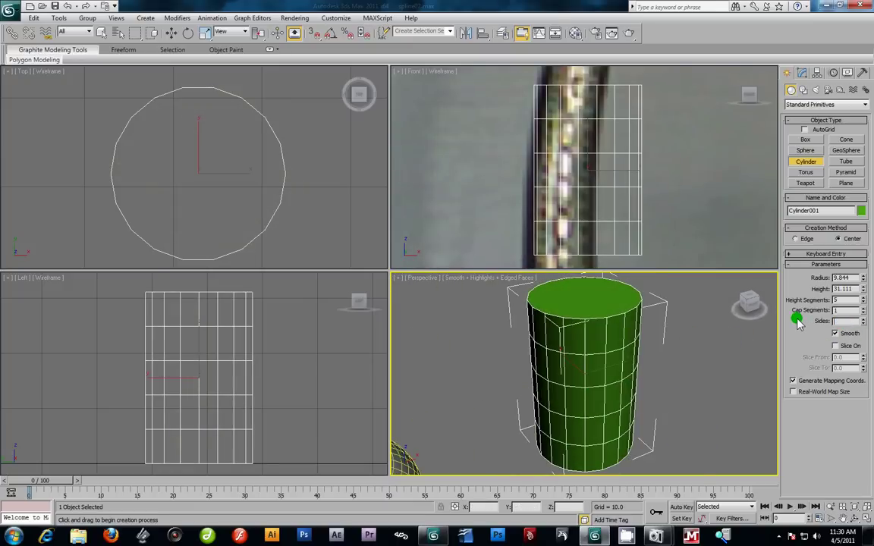
pyautogui.write('8')
pyautogui.press('Return')
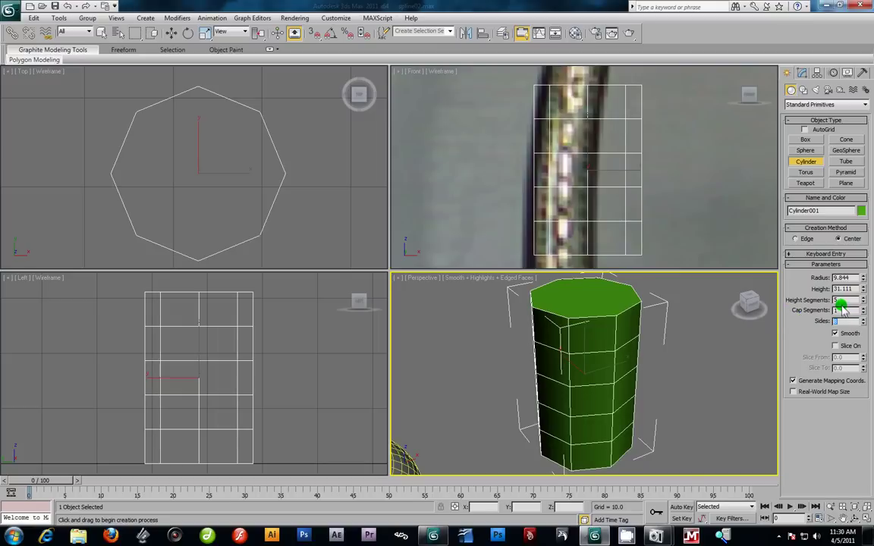
pyautogui.moveTo(841, 301); pyautogui.dragTo(825, 301)
pyautogui.write('1')
pyautogui.press('Return')
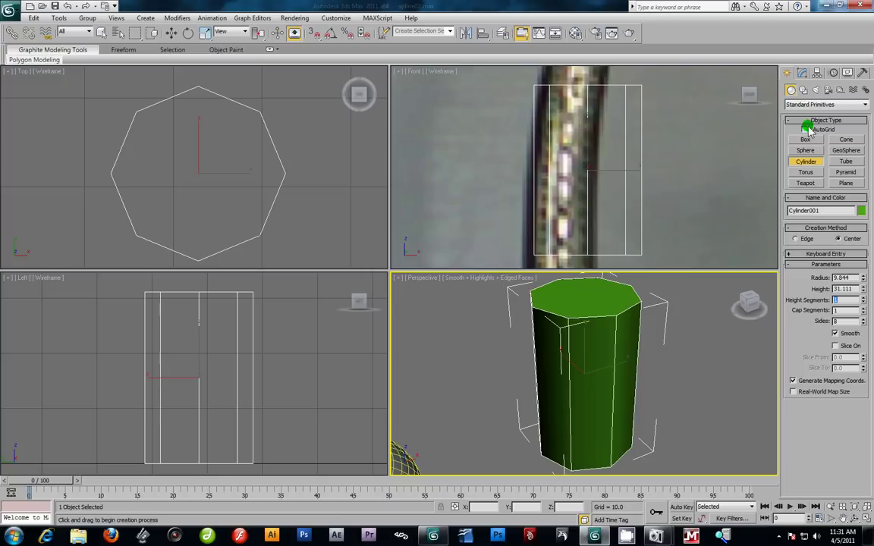
# Convert the cylinder to an editable poly
pyautogui.click(802, 71)
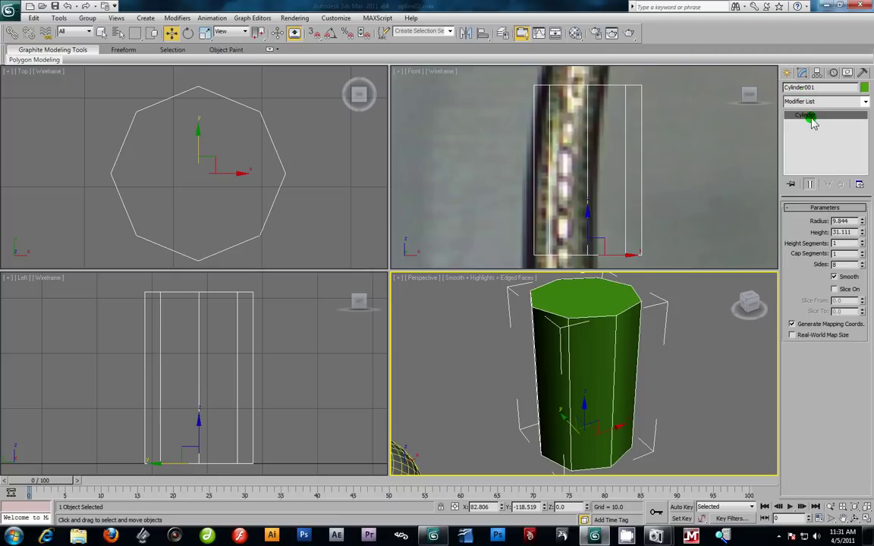
pyautogui.rightClick(812, 123)
pyautogui.click(822, 191)
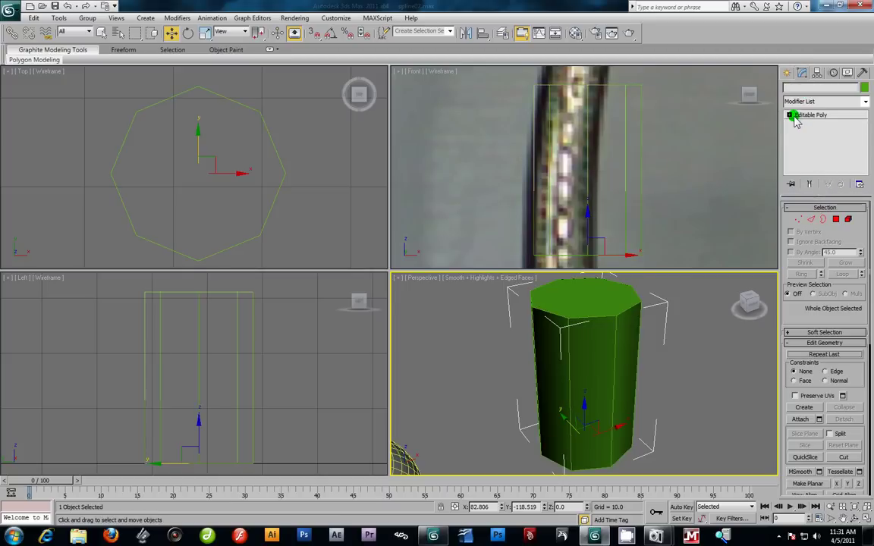
# Lower the cylinder's top vertices in the front view to a height of about 9.3
pyautogui.click(790, 115)
pyautogui.click(808, 123)
pyautogui.click(699, 132)
pyautogui.moveTo(698, 129); pyautogui.dragTo(724, 134)
pyautogui.scroll(-2, 678, 160)
pyautogui.moveTo(587, 102); pyautogui.dragTo(603, 191)
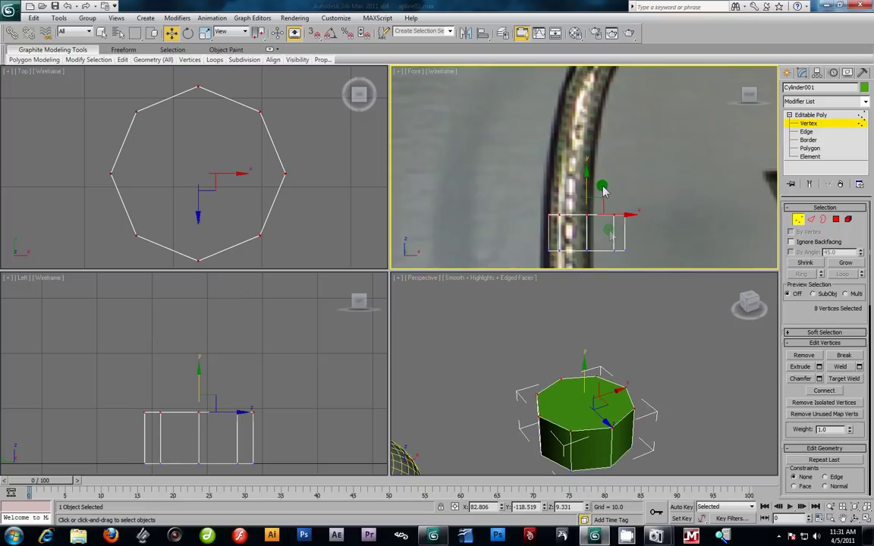
pyautogui.click(808, 123)
pyautogui.click(687, 160)
# Move the short cylinder down to the base of the reference spout in the front view and enlarge it uniformly
pyautogui.scroll(-3, 634, 338)
pyautogui.scroll(-3, 653, 180)
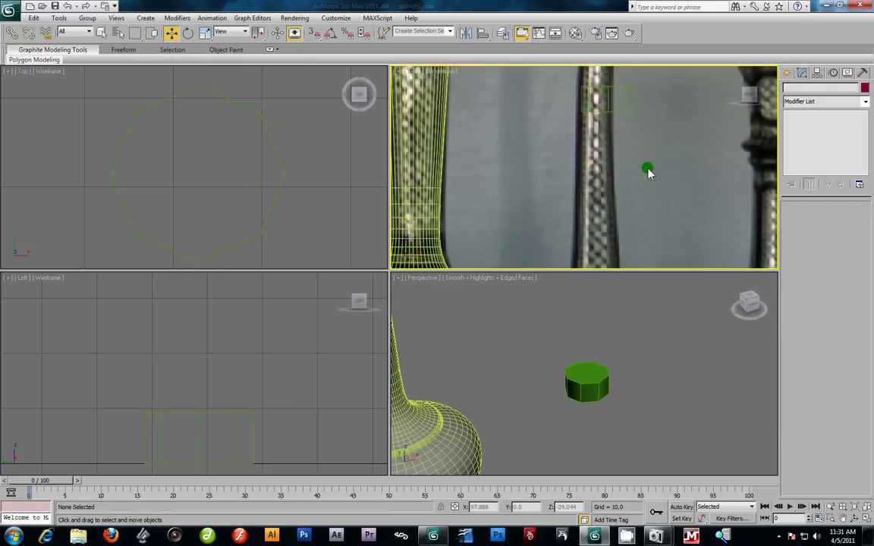
pyautogui.click(634, 112)
pyautogui.scroll(-3, 643, 140)
pyautogui.moveTo(610, 138); pyautogui.dragTo(606, 237)
pyautogui.click(208, 35)
pyautogui.moveTo(593, 240); pyautogui.dragTo(551, 195)
# Rotate the cylinder about 84° in the front view and move it against the jug's body where the spout begins
pyautogui.click(187, 33)
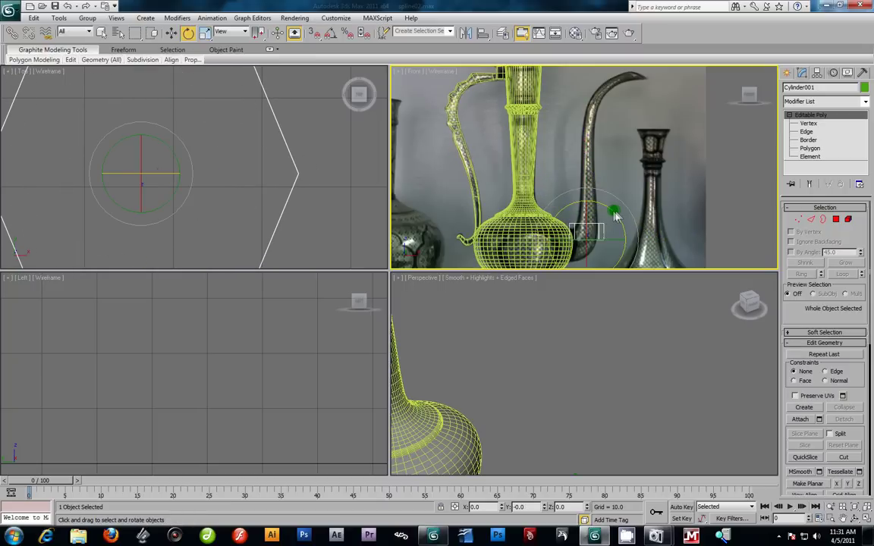
pyautogui.moveTo(619, 220); pyautogui.dragTo(648, 316)
pyautogui.moveTo(613, 171); pyautogui.dragTo(606, 104, button='middle')
pyautogui.scroll(2, 609, 155)
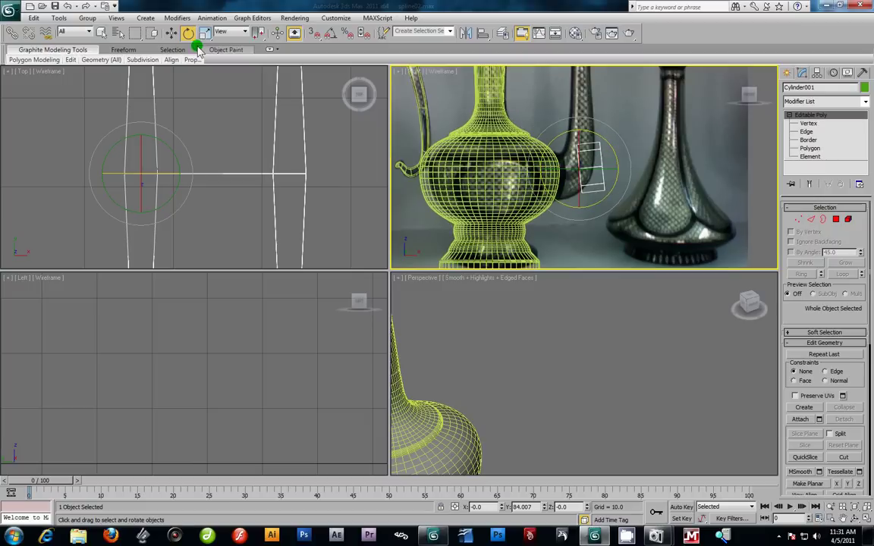
pyautogui.click(172, 33)
pyautogui.scroll(3, 640, 199)
pyautogui.moveTo(584, 187); pyautogui.dragTo(541, 201)
# Align the cylinder with the jug's centre in the top view and push it partly into the body in the front view
pyautogui.press('z')
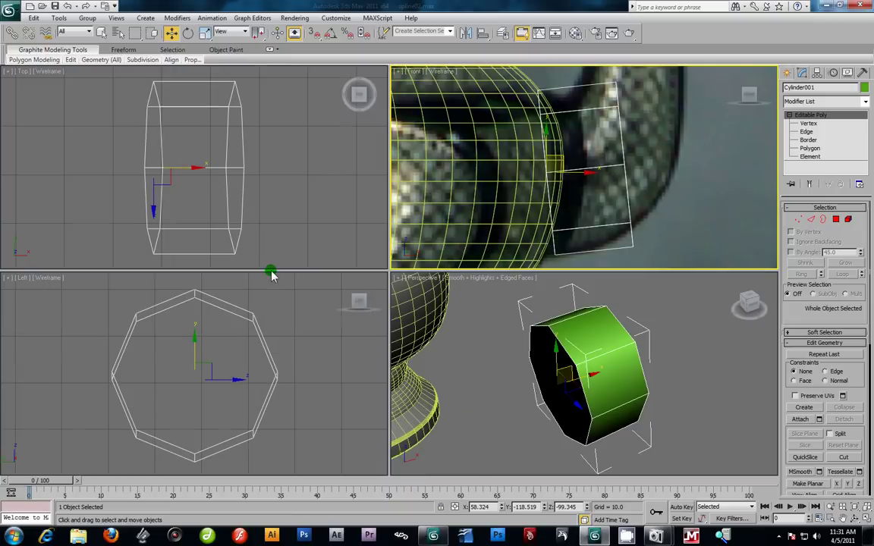
pyautogui.scroll(-4, 530, 254)
pyautogui.scroll(-5, 508, 356)
pyautogui.scroll(3, 524, 355)
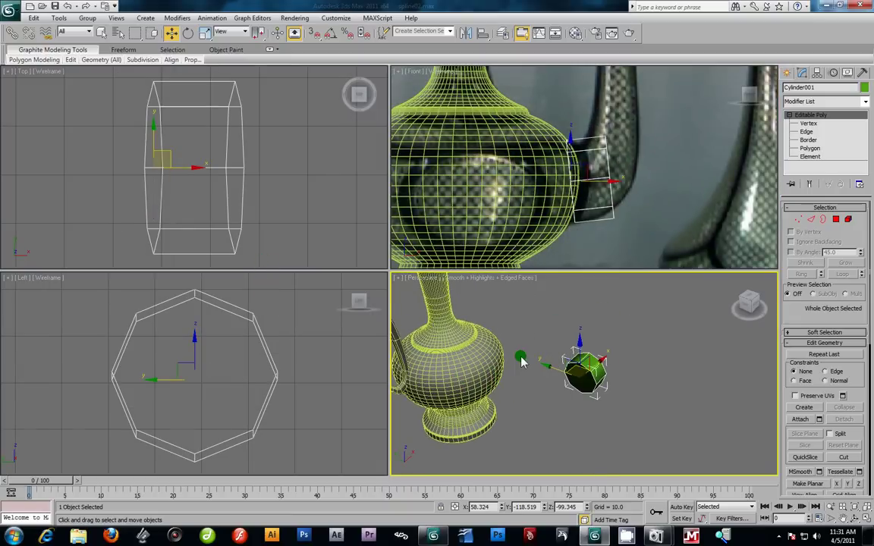
pyautogui.scroll(-5, 189, 163)
pyautogui.scroll(-4, 199, 199)
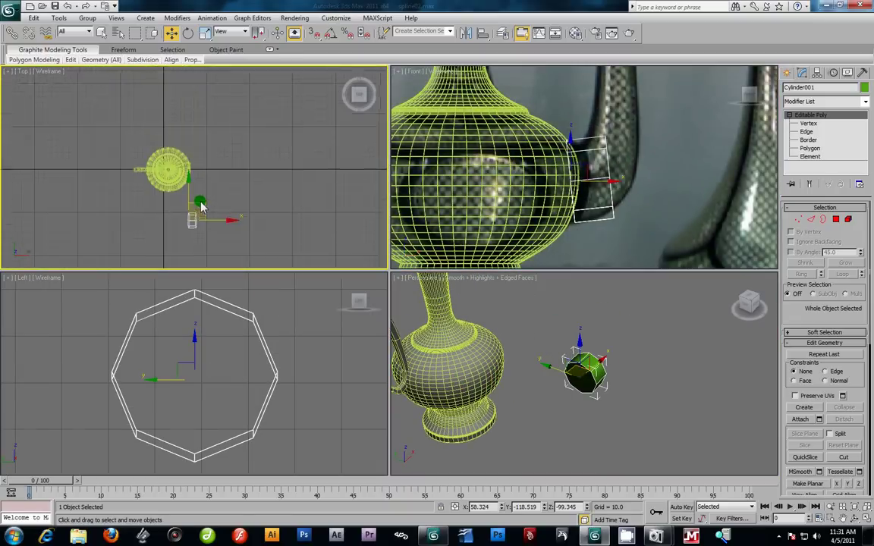
pyautogui.scroll(6, 200, 197)
pyautogui.scroll(-2, 199, 197)
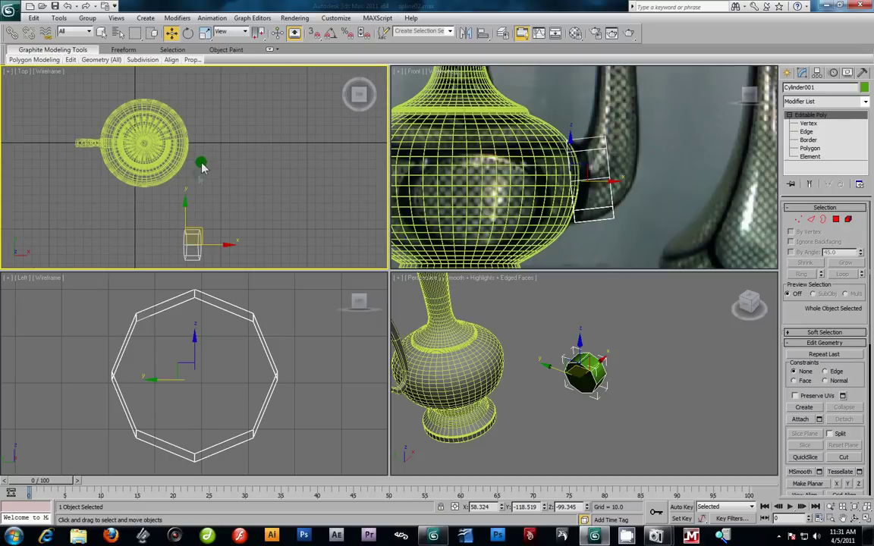
pyautogui.moveTo(188, 207); pyautogui.dragTo(194, 112)
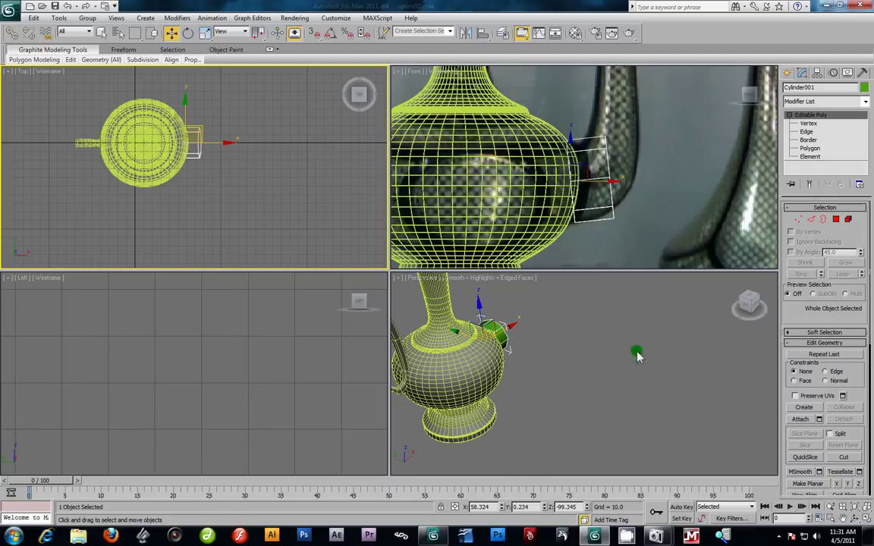
pyautogui.scroll(2, 629, 180)
pyautogui.moveTo(620, 195); pyautogui.dragTo(552, 192)
# Delete the cylinder's end polygon that faces away from the jug
pyautogui.keyDown('alt'); pyautogui.moveTo(516, 306); pyautogui.dragTo(559, 395, button='middle'); pyautogui.keyUp('alt')
pyautogui.scroll(3, 538, 398)
pyautogui.click(825, 148)
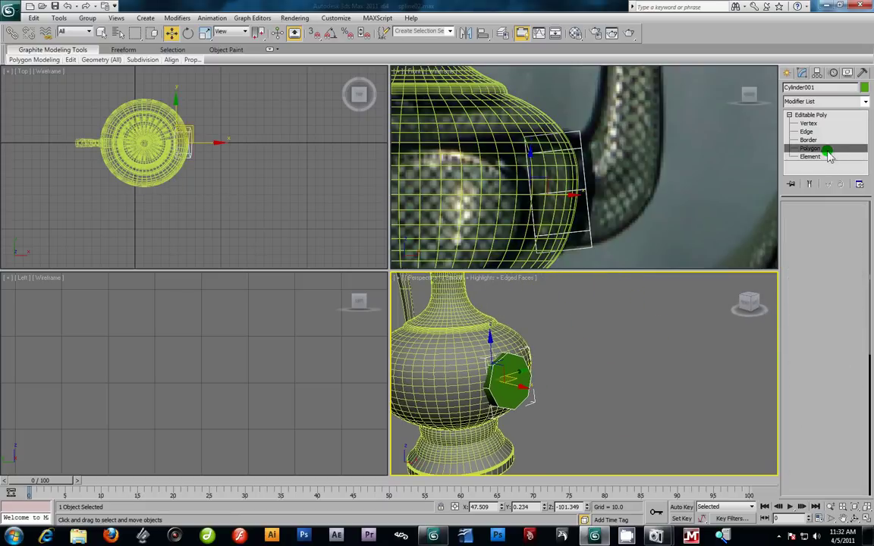
pyautogui.click(529, 380)
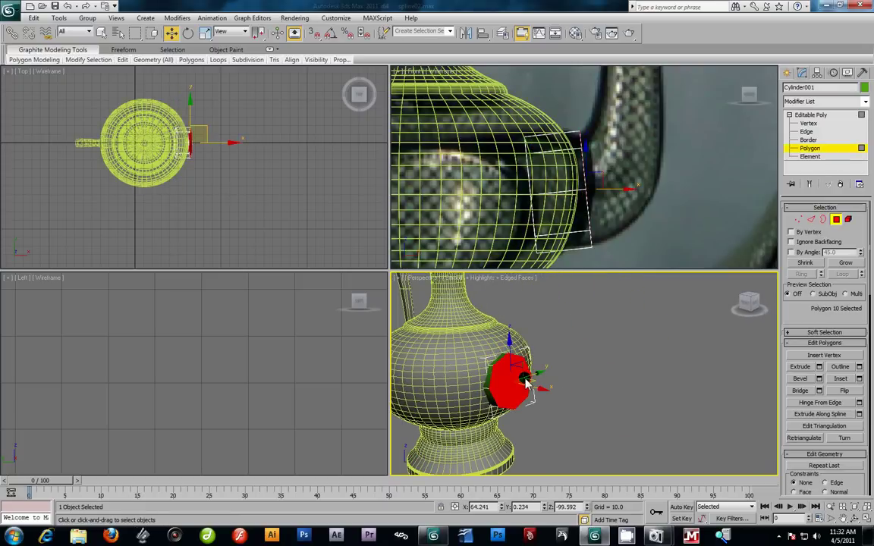
pyautogui.press('Delete')
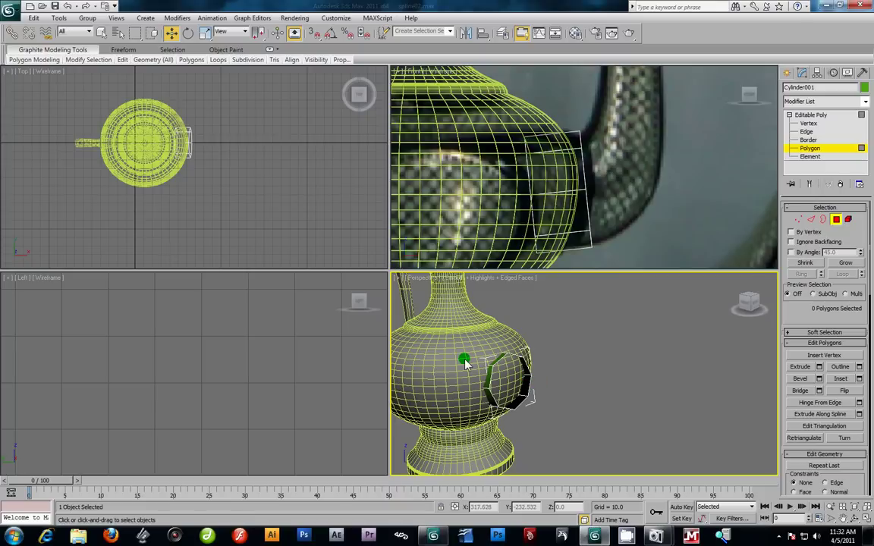
# Hide all unselected objects and delete the cylinder's end polygon on the jug side
pyautogui.rightClick(565, 367)
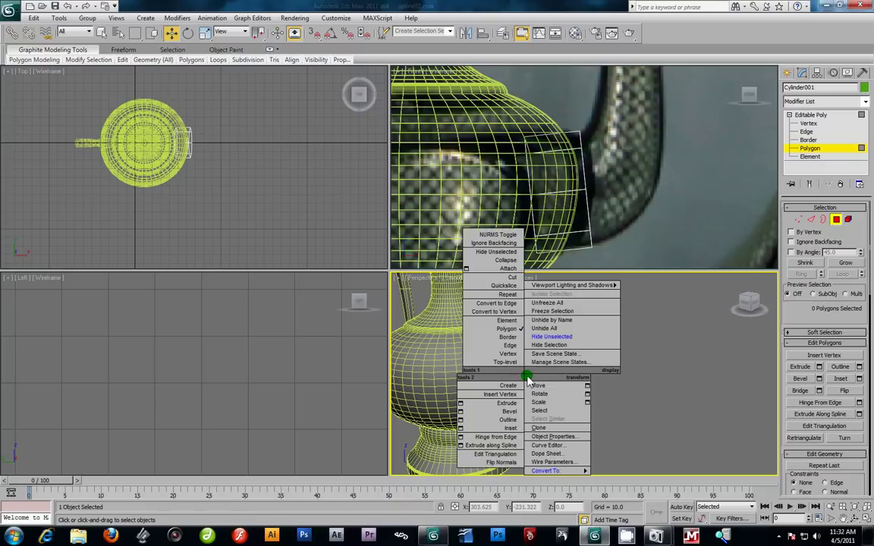
pyautogui.click(565, 345)
pyautogui.press('z')
pyautogui.keyDown('alt'); pyautogui.moveTo(568, 351); pyautogui.dragTo(671, 336, button='middle'); pyautogui.keyUp('alt')
pyautogui.click(535, 374)
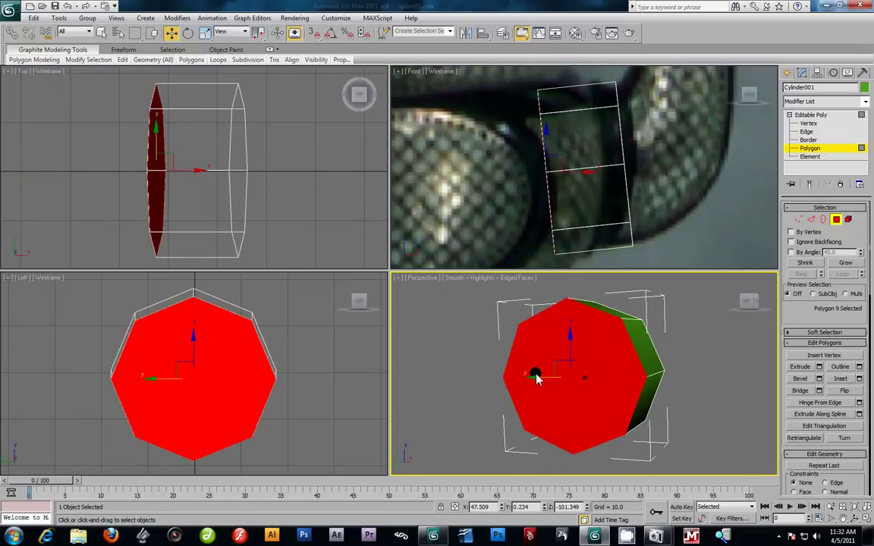
pyautogui.press('Delete')
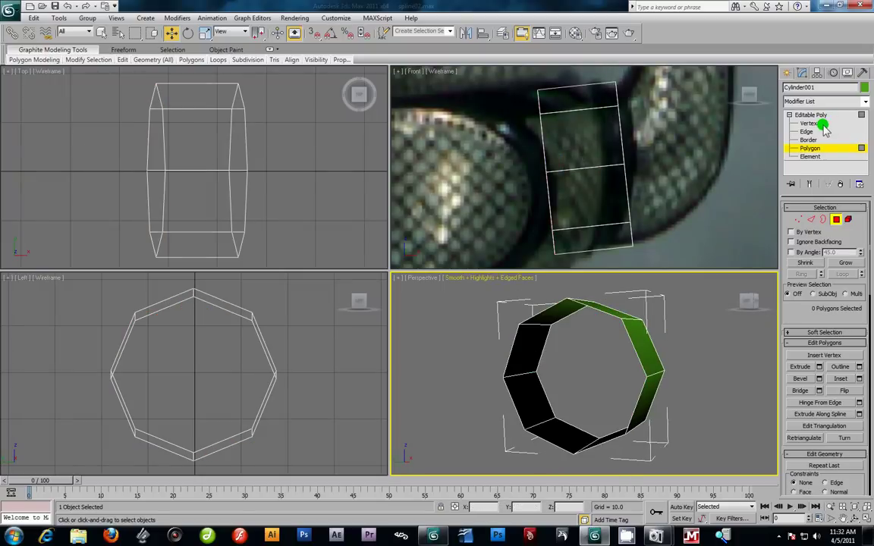
# Scale the tube's outer end vertices to 95% and its jug-side end vertices to about 106% in the front view
pyautogui.press('1')
pyautogui.scroll(-4, 652, 146)
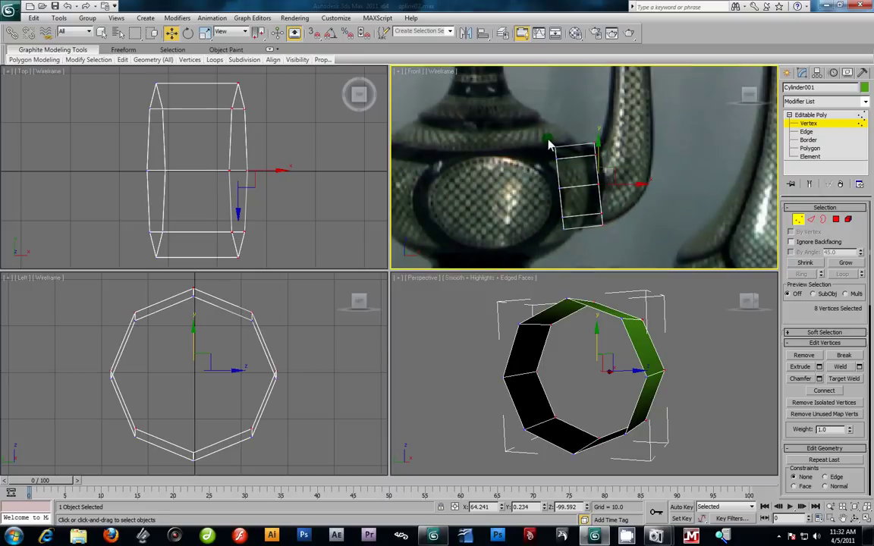
pyautogui.scroll(3, 563, 165)
pyautogui.moveTo(608, 157); pyautogui.dragTo(539, 219)
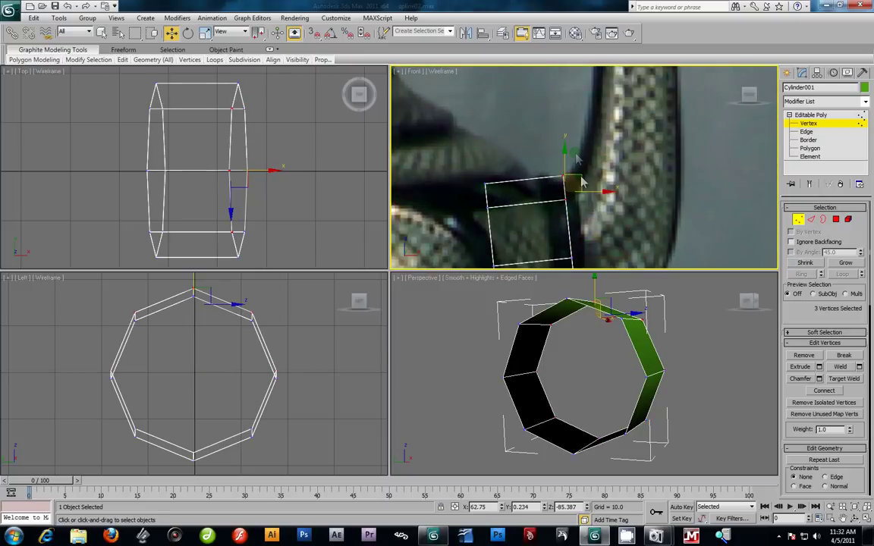
pyautogui.scroll(-2, 581, 182)
pyautogui.scroll(-2, 554, 144)
pyautogui.moveTo(561, 254); pyautogui.dragTo(561, 255)
pyautogui.click(205, 33)
pyautogui.moveTo(563, 210)
pyautogui.mouseDown()
pyautogui.moveTo(570, 222)
pyautogui.moveTo(578, 207)
pyautogui.mouseUp()
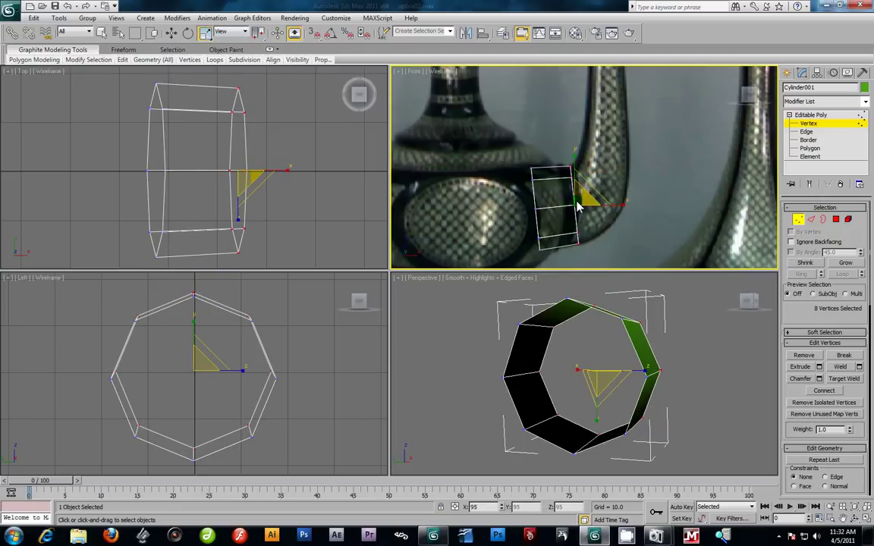
pyautogui.moveTo(511, 151); pyautogui.dragTo(548, 272)
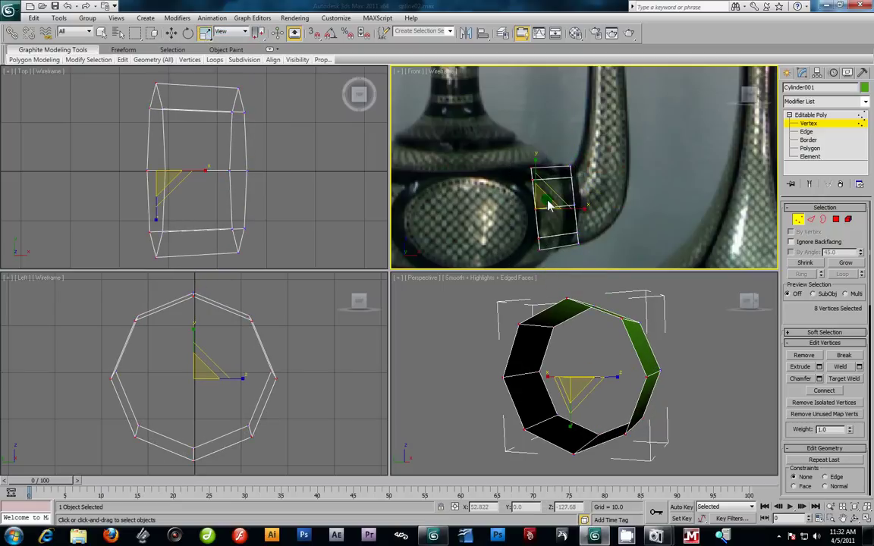
pyautogui.moveTo(549, 205); pyautogui.dragTo(543, 204)
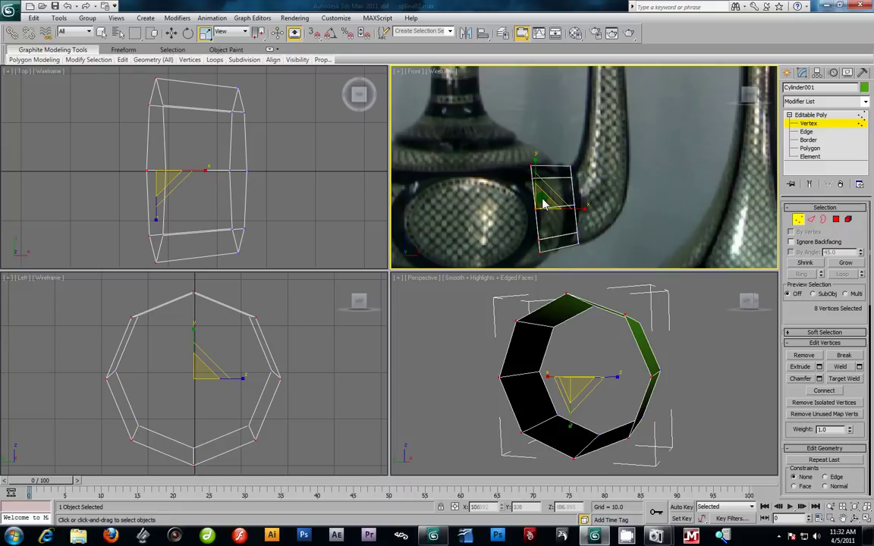
# Rotate the tube's outer end vertices in the front view toward the spout's upward bend, and switch to border editing
pyautogui.click(173, 33)
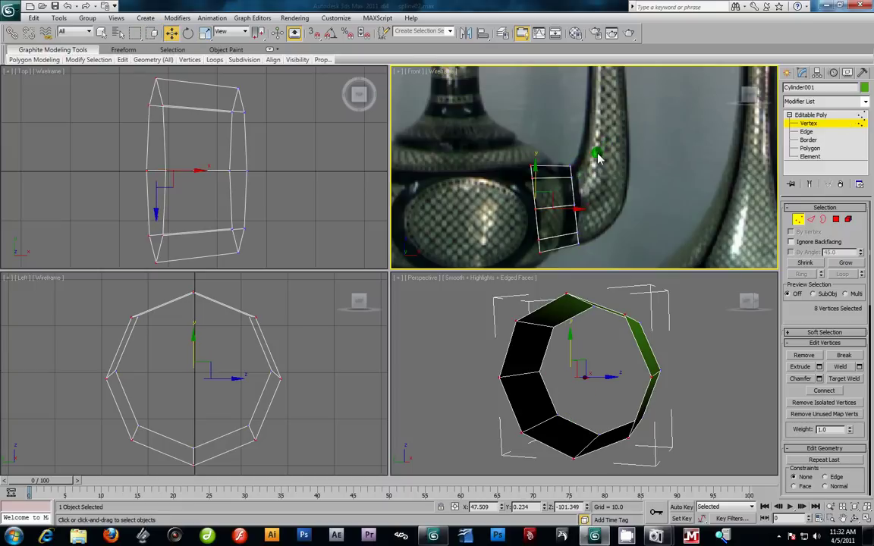
pyautogui.moveTo(598, 143); pyautogui.dragTo(566, 262)
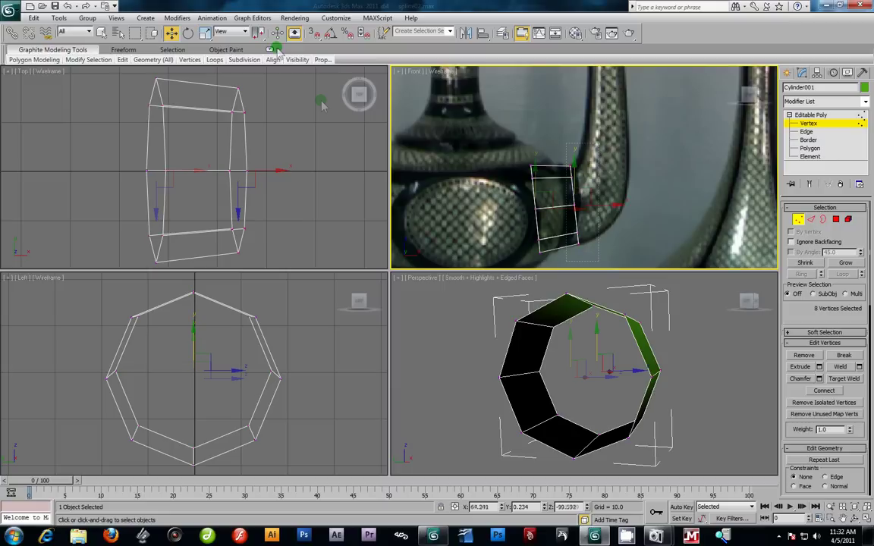
pyautogui.click(188, 33)
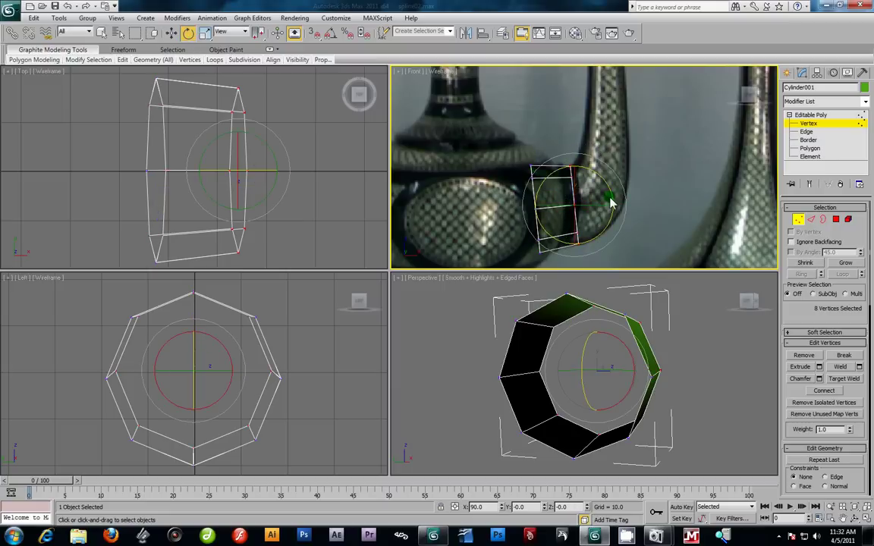
pyautogui.moveTo(609, 195); pyautogui.dragTo(601, 188)
pyautogui.click(823, 141)
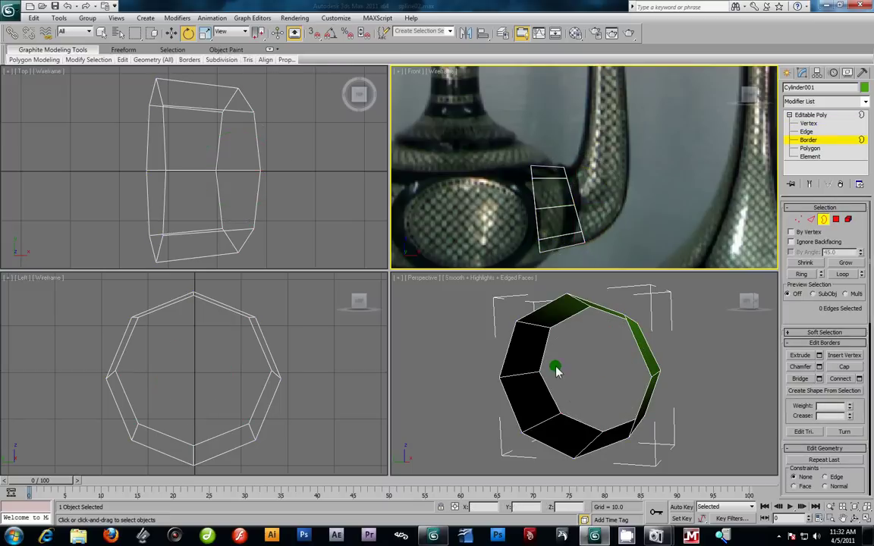
# Select the tube's open outer border and extend a new segment from it diagonally upward along the spout in the front view
pyautogui.keyDown('alt'); pyautogui.moveTo(684, 366); pyautogui.dragTo(603, 374, button='middle'); pyautogui.keyUp('alt')
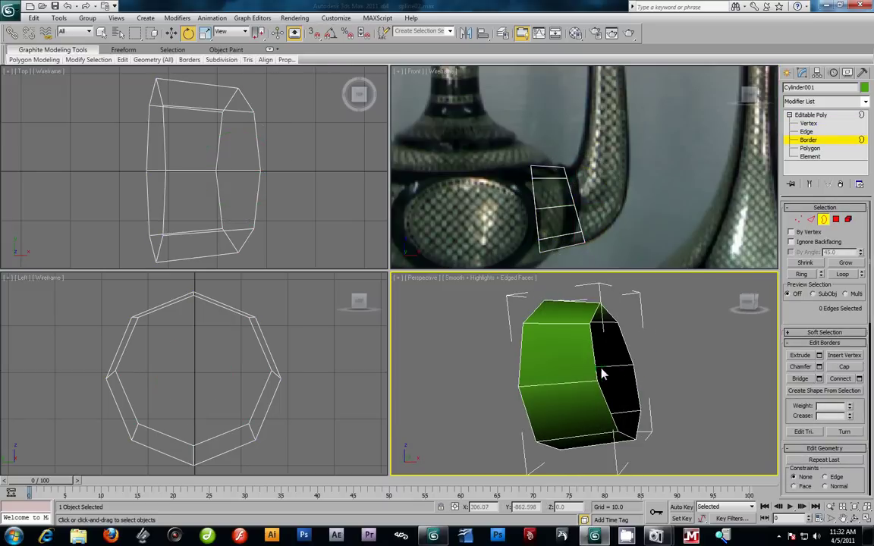
pyautogui.click(622, 345)
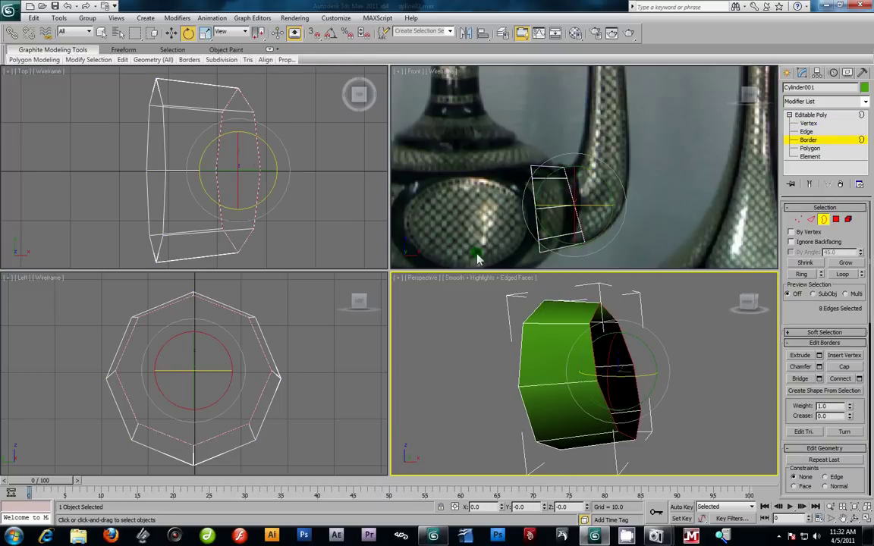
pyautogui.click(170, 32)
pyautogui.scroll(-5, 556, 186)
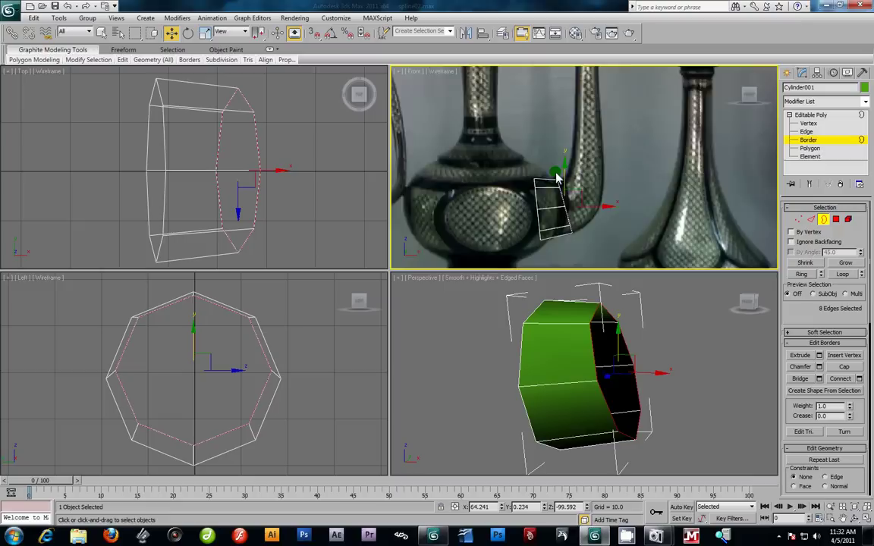
pyautogui.keyDown('shift'); pyautogui.moveTo(540, 218); pyautogui.dragTo(563, 162); pyautogui.keyUp('shift')
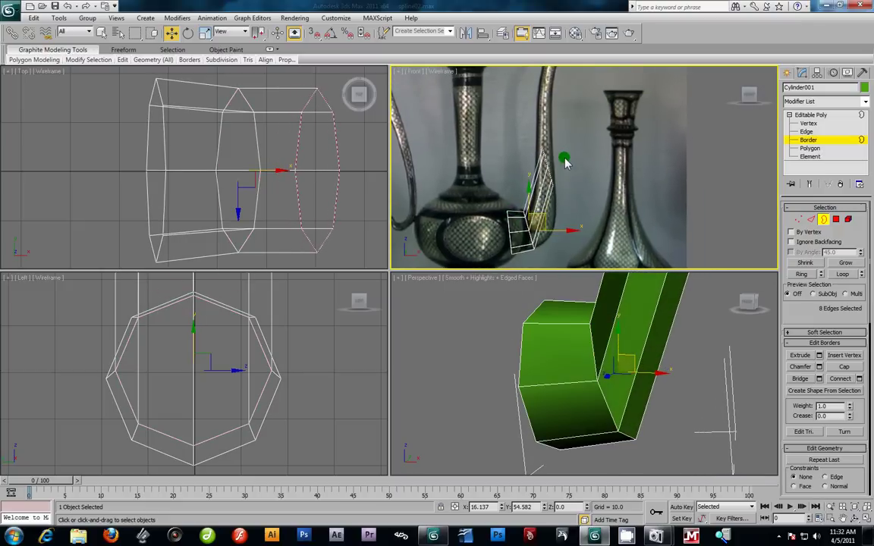
# Rotate the new end border across the spout's upward direction and scale it down toward the spout's width in the photo
pyautogui.click(188, 33)
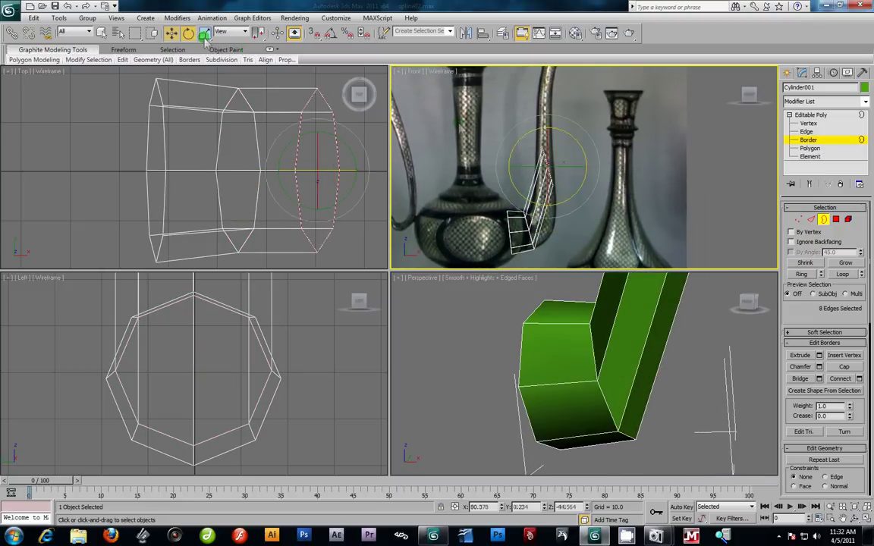
pyautogui.moveTo(570, 134); pyautogui.dragTo(557, 115)
pyautogui.click(204, 32)
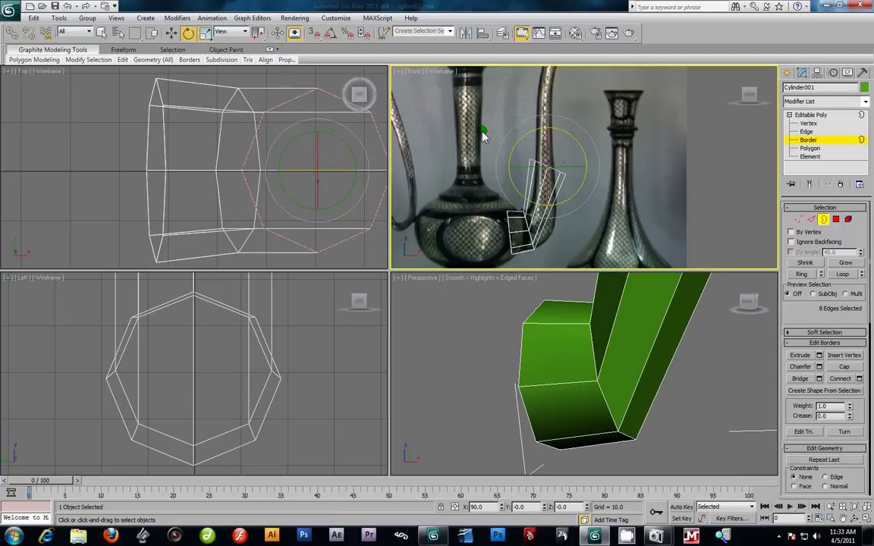
pyautogui.moveTo(593, 176); pyautogui.dragTo(502, 182)
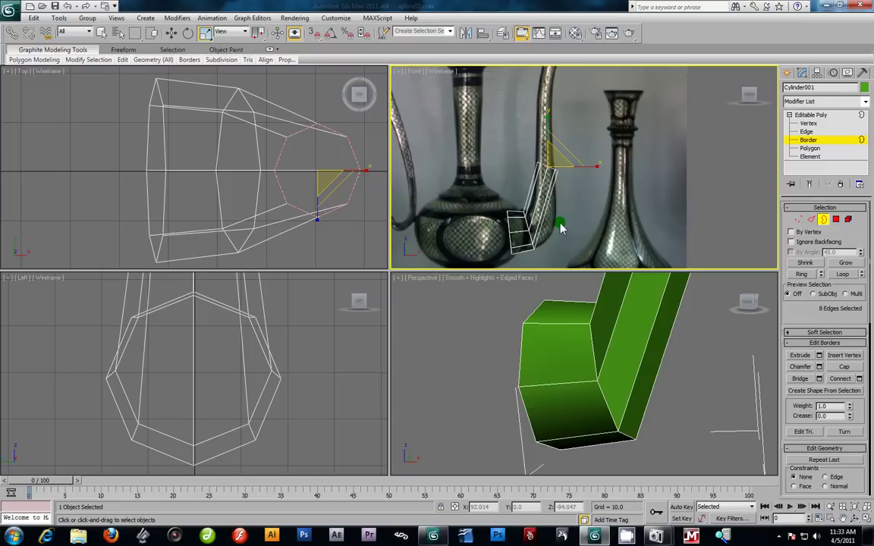
# Rotate the end border about 23 degrees so it lies horizontal in the front view, and centre it on the spout
pyautogui.scroll(3, 574, 218)
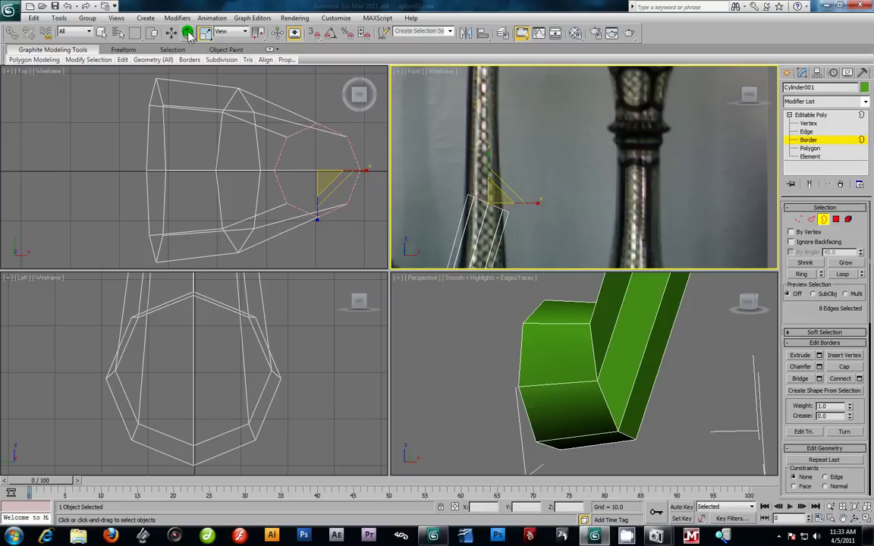
pyautogui.click(190, 34)
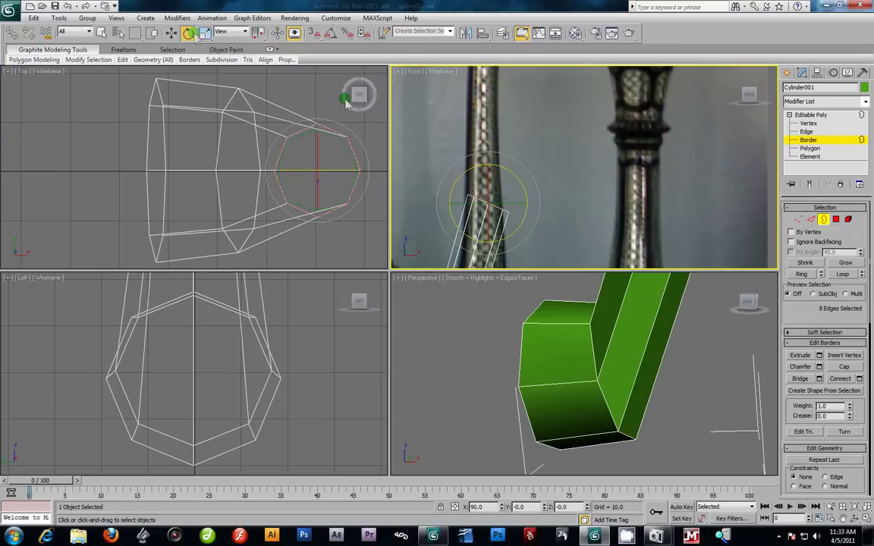
pyautogui.moveTo(527, 204); pyautogui.dragTo(521, 176)
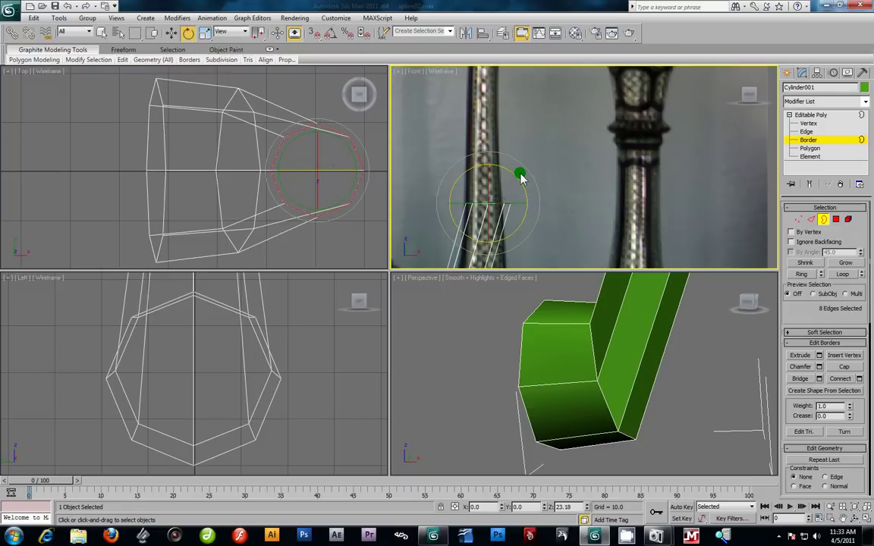
pyautogui.click(171, 33)
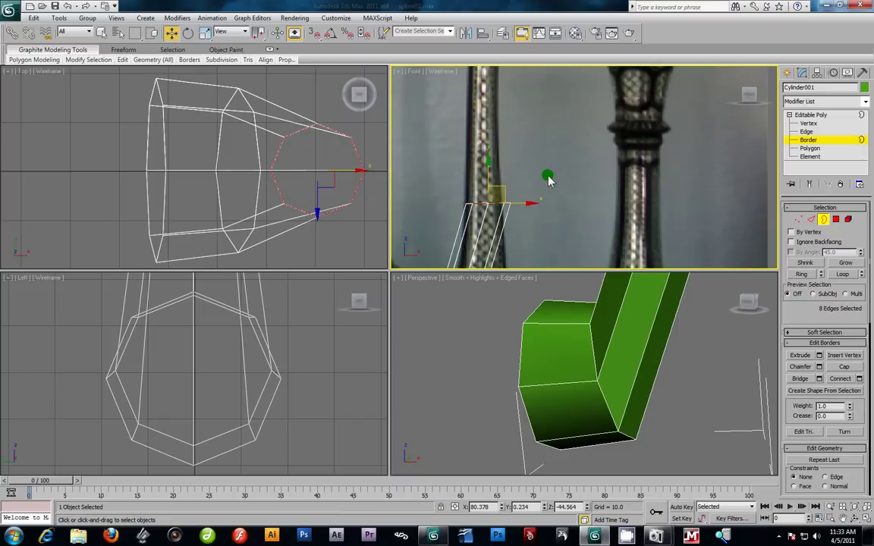
pyautogui.moveTo(550, 180); pyautogui.dragTo(579, 176, button='middle')
pyautogui.moveTo(578, 176); pyautogui.dragTo(565, 176)
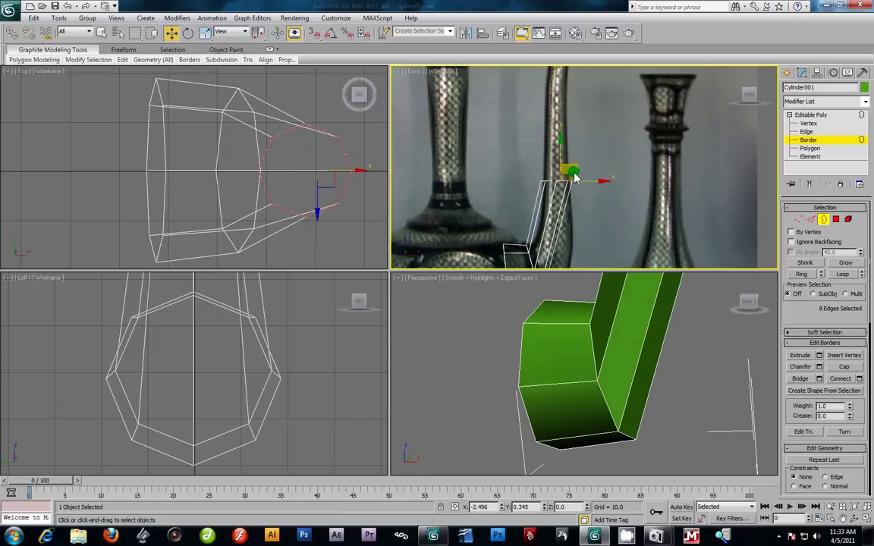
# Scale the end border to 86% and extend a straight segment from it up to where the spout begins to curve
pyautogui.click(205, 34)
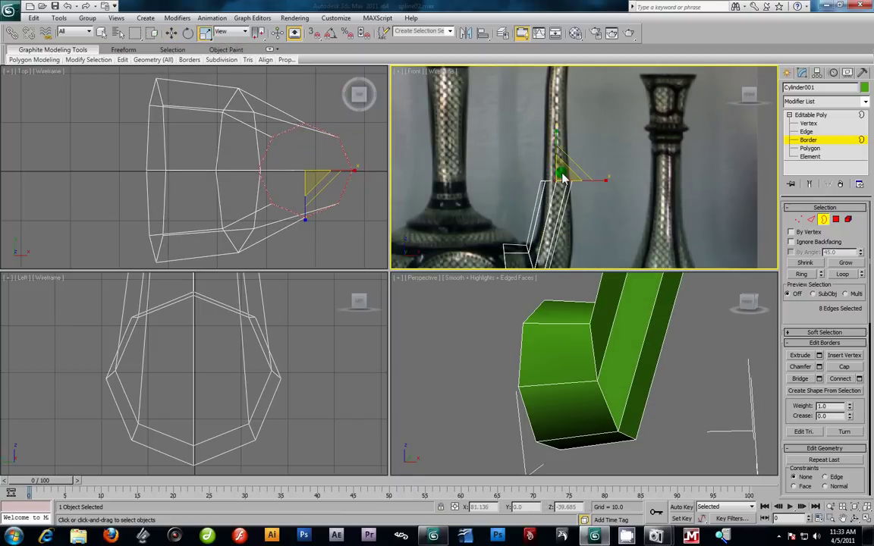
pyautogui.moveTo(565, 183); pyautogui.dragTo(566, 186)
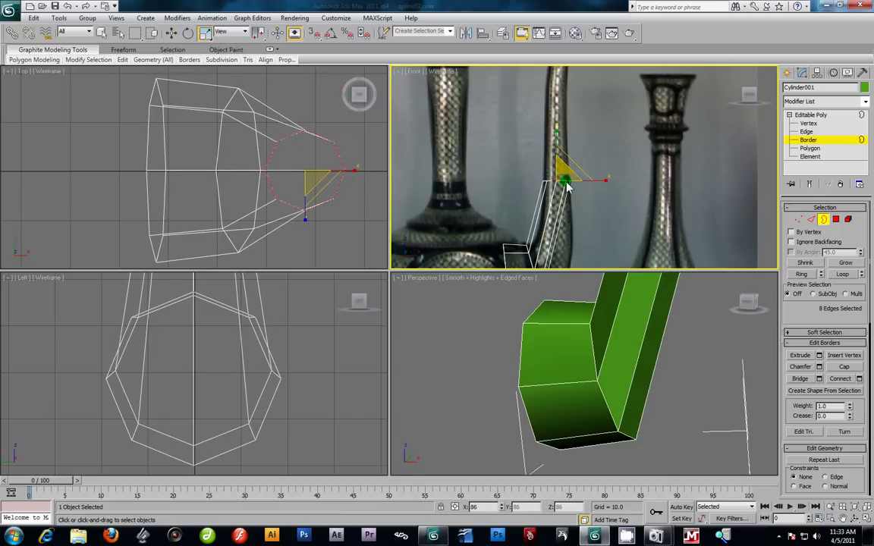
pyautogui.click(171, 33)
pyautogui.scroll(-2, 589, 201)
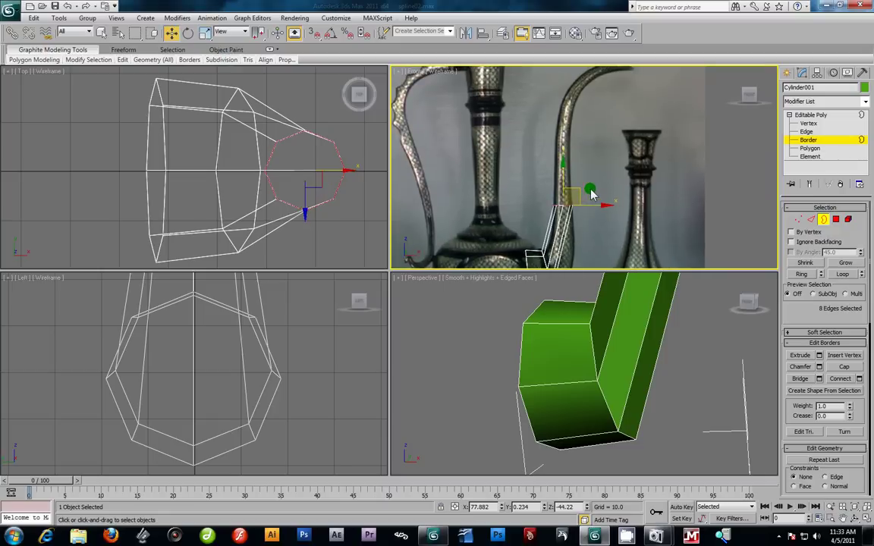
pyautogui.moveTo(589, 190); pyautogui.dragTo(588, 202, button='middle')
pyautogui.keyDown('shift'); pyautogui.moveTo(580, 212); pyautogui.dragTo(582, 112); pyautogui.keyUp('shift')
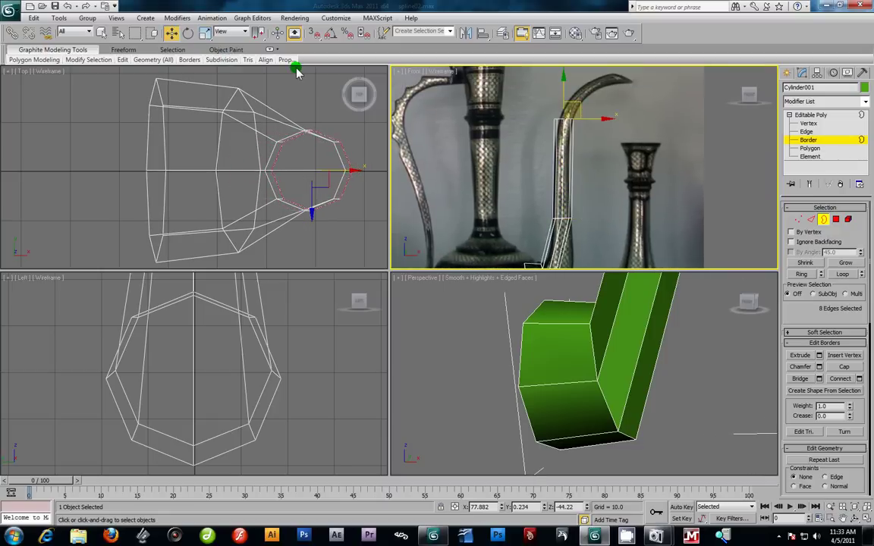
# Scale down the border at the top of the straight segment to match the narrower spout in the photo
pyautogui.click(205, 33)
pyautogui.moveTo(572, 121); pyautogui.dragTo(565, 151, button='middle')
pyautogui.moveTo(573, 149); pyautogui.dragTo(584, 174)
pyautogui.click(188, 32)
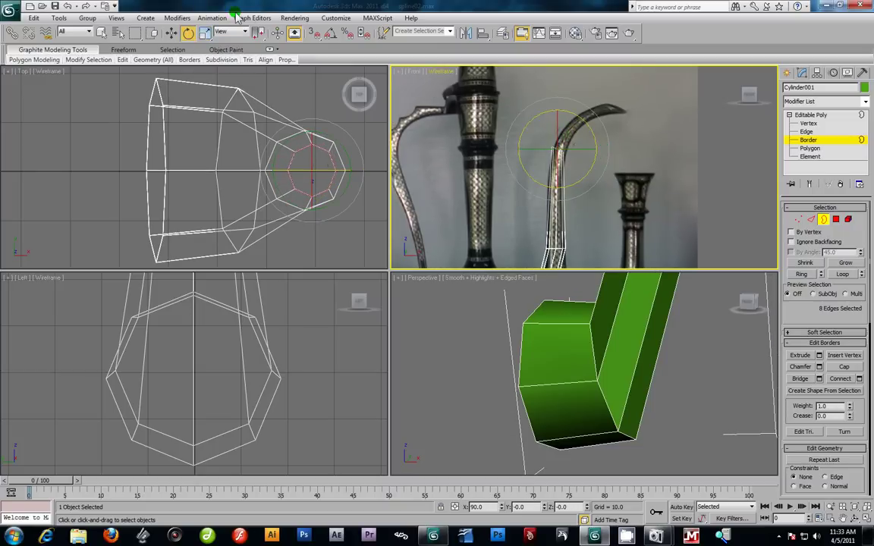
# Extend another segment from the border diagonally along the spout's upper bend and rotate its end about -29 degrees to follow the curve
pyautogui.click(174, 34)
pyautogui.scroll(4, 599, 150)
pyautogui.moveTo(586, 141); pyautogui.dragTo(586, 185, button='middle')
pyautogui.keyDown('shift'); pyautogui.moveTo(550, 188); pyautogui.dragTo(585, 119); pyautogui.keyUp('shift')
pyautogui.press('e')
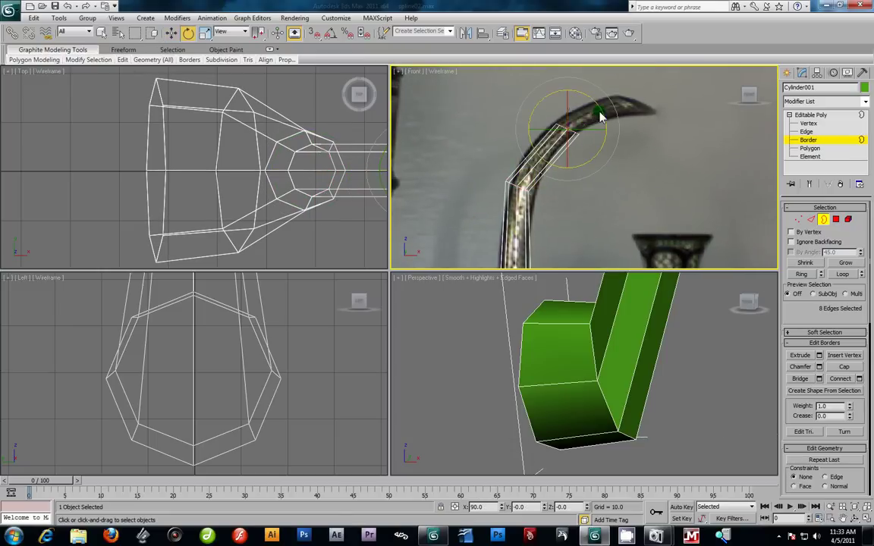
pyautogui.moveTo(607, 137); pyautogui.dragTo(611, 146)
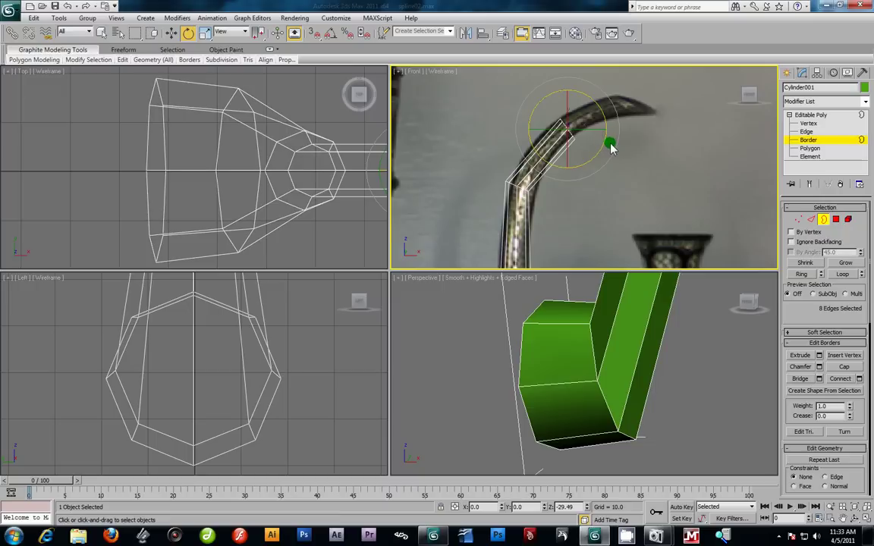
# Extend one more segment toward the spout's tip, then rotate and move its end border to fit the photo
pyautogui.press('w')
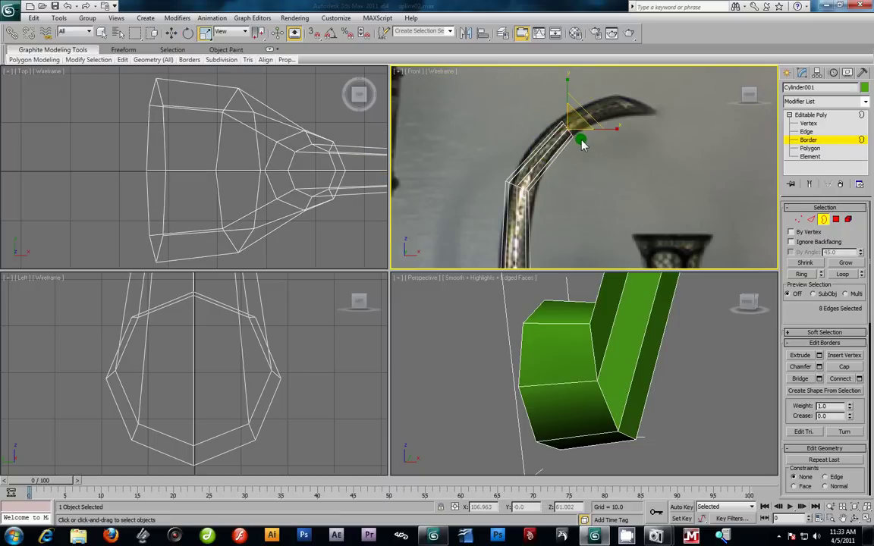
pyautogui.keyDown('shift'); pyautogui.moveTo(579, 142); pyautogui.dragTo(635, 100); pyautogui.keyUp('shift')
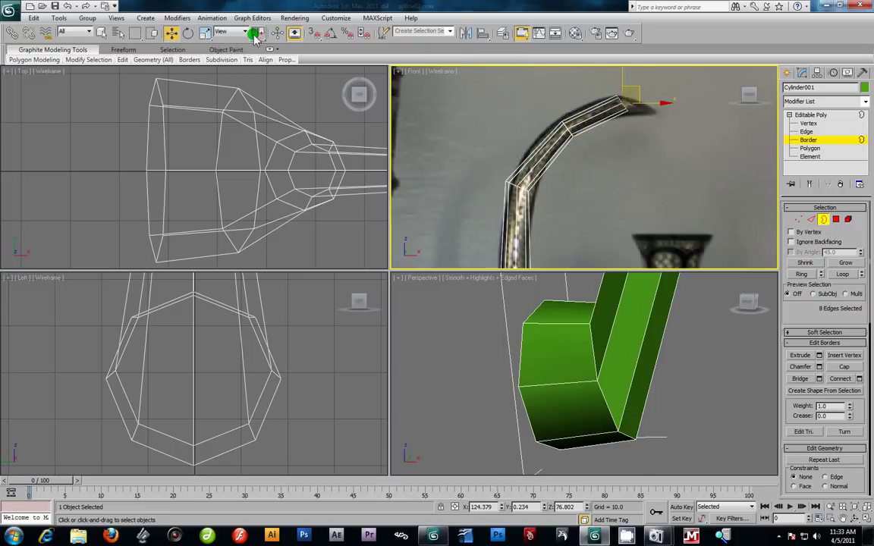
pyautogui.press('e')
pyautogui.moveTo(660, 96); pyautogui.dragTo(653, 68)
pyautogui.press('w')
pyautogui.moveTo(638, 98); pyautogui.dragTo(655, 97)
# Scale up the border at the spout's tip in the perspective view to form a flared mouth
pyautogui.click(204, 32)
pyautogui.moveTo(650, 149); pyautogui.dragTo(637, 174, button='middle')
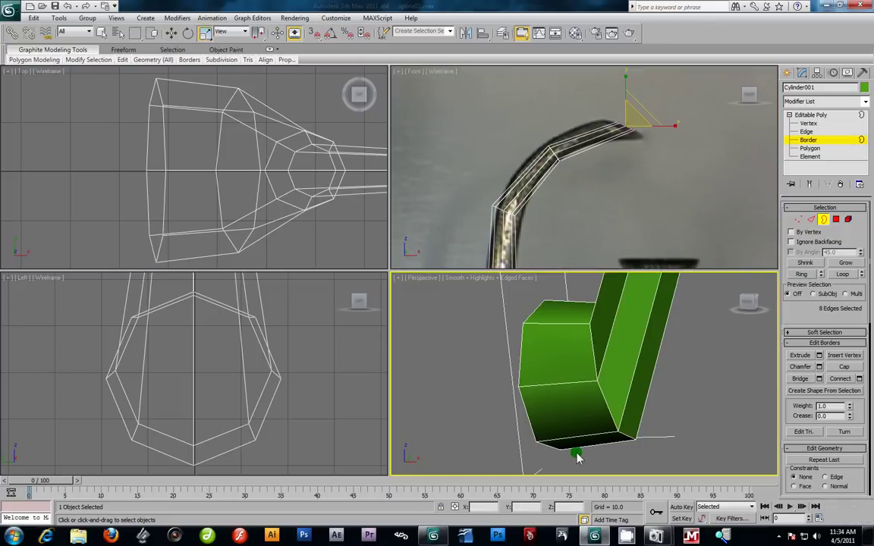
pyautogui.scroll(-6, 606, 416)
pyautogui.scroll(-1, 606, 408)
pyautogui.moveTo(638, 367); pyautogui.dragTo(617, 413, button='middle')
pyautogui.scroll(6, 616, 413)
pyautogui.moveTo(653, 338); pyautogui.dragTo(624, 406, button='middle')
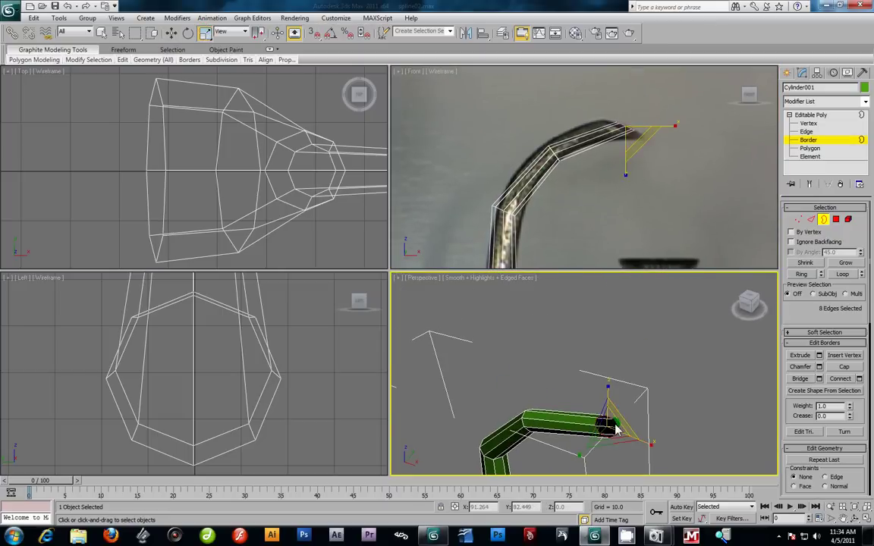
pyautogui.moveTo(604, 411); pyautogui.dragTo(578, 356)
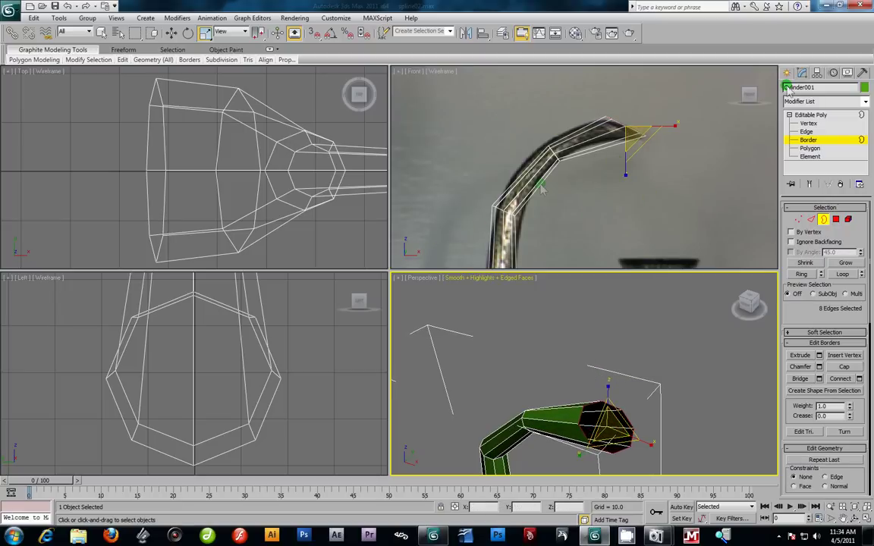
# Select the ring of eight vertices midway along the upper bend and shift it slightly to follow the photo in the front view
pyautogui.rightClick(568, 186)
pyautogui.scroll(-2, 570, 185)
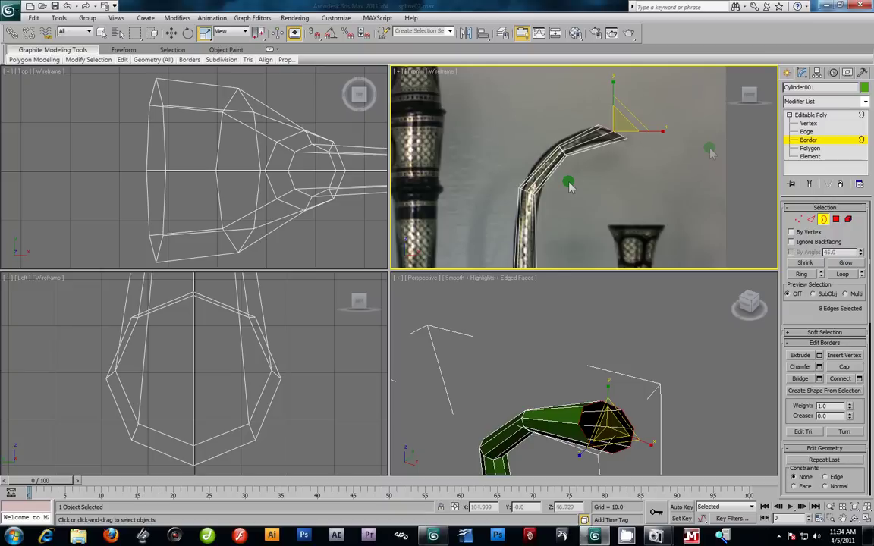
pyautogui.click(817, 125)
pyautogui.moveTo(549, 123); pyautogui.dragTo(578, 181)
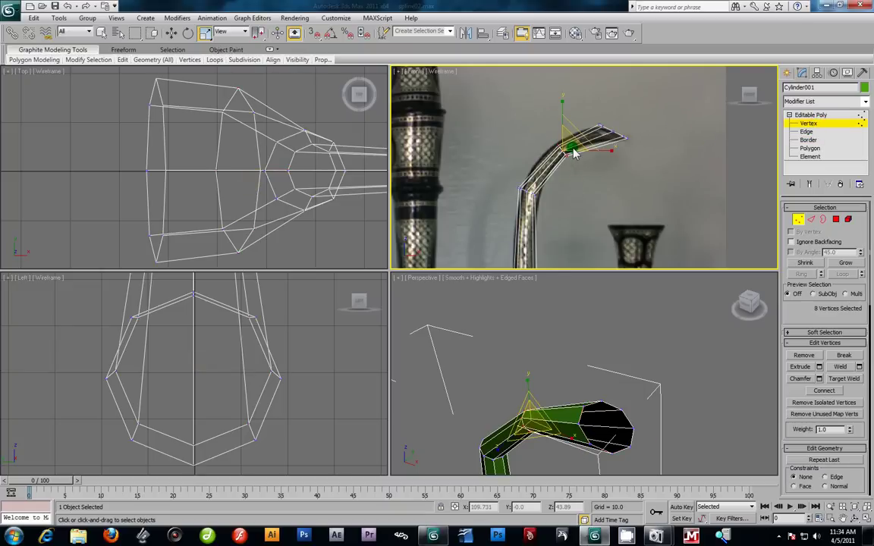
pyautogui.click(171, 33)
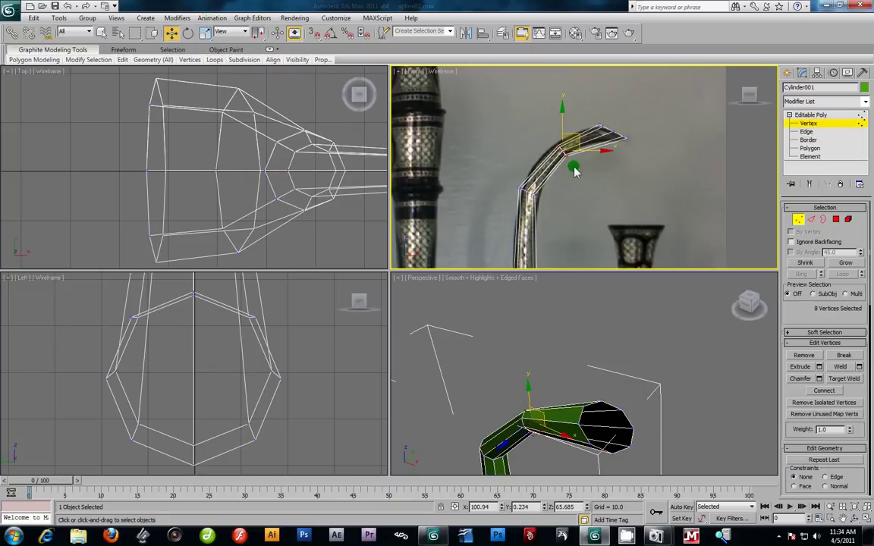
pyautogui.scroll(2, 591, 182)
pyautogui.moveTo(593, 182); pyautogui.dragTo(588, 180)
pyautogui.moveTo(600, 209); pyautogui.dragTo(604, 142, button='middle')
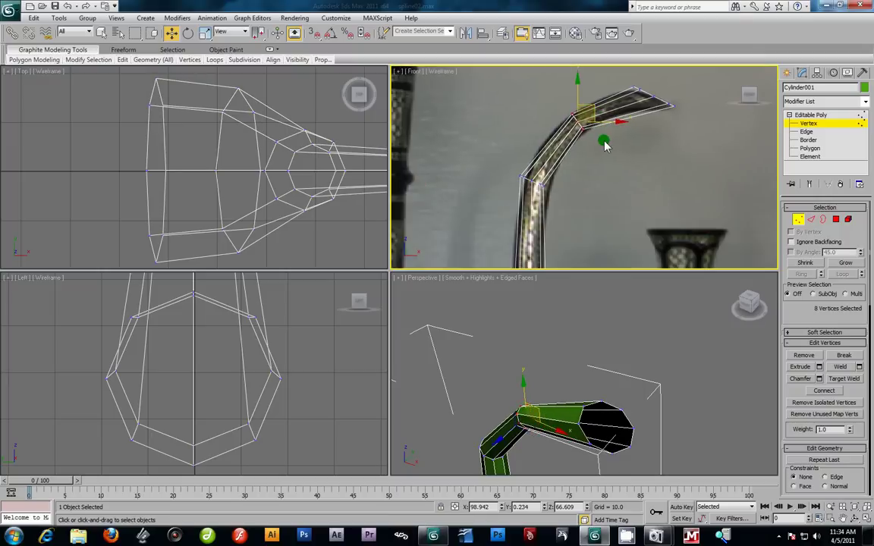
# Select the vertex ring where the upper bend starts and nudge it into line with the reference spout
pyautogui.moveTo(499, 159); pyautogui.dragTo(556, 185)
pyautogui.scroll(-2, 569, 195)
pyautogui.moveTo(586, 258); pyautogui.dragTo(596, 136, button='middle')
pyautogui.moveTo(591, 220); pyautogui.dragTo(491, 165, button='middle')
pyautogui.moveTo(576, 176); pyautogui.dragTo(577, 179)
# Connect the eight lengthwise edges just above the spout's base with one segment and move the new loop down and outward
pyautogui.click(807, 132)
pyautogui.press('2')
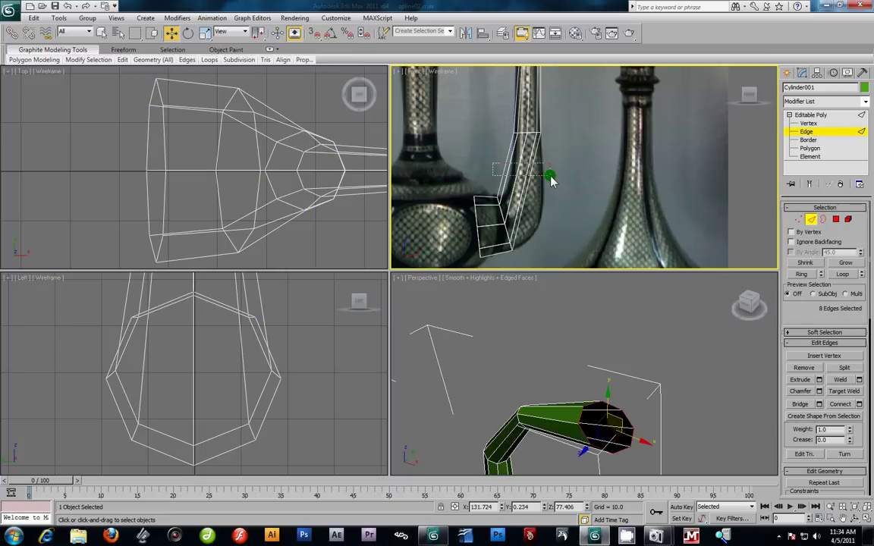
pyautogui.moveTo(551, 179); pyautogui.dragTo(551, 180)
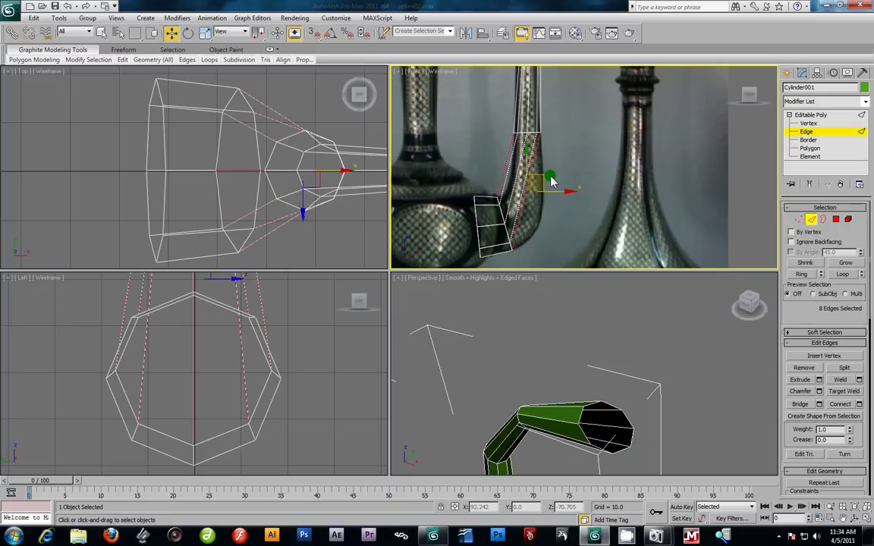
pyautogui.click(858, 404)
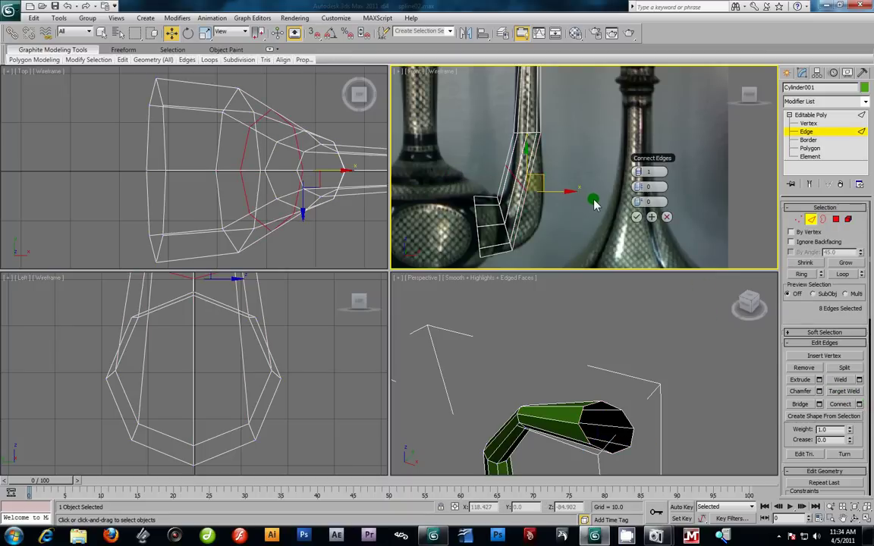
pyautogui.click(637, 216)
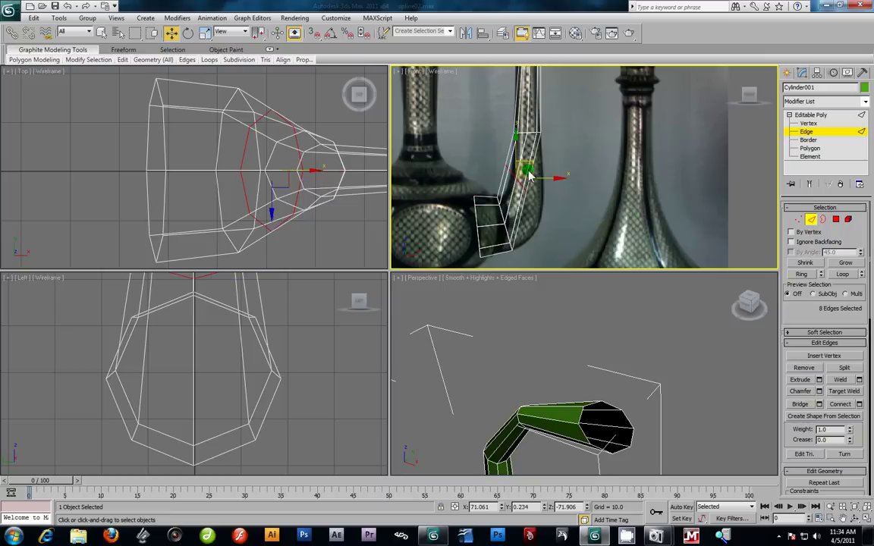
pyautogui.moveTo(534, 174); pyautogui.dragTo(551, 191)
# Move the new loop's outer vertices down and outward onto the spout's lower outer curve in the front view
pyautogui.scroll(4, 585, 215)
pyautogui.moveTo(581, 167); pyautogui.dragTo(626, 88, button='middle')
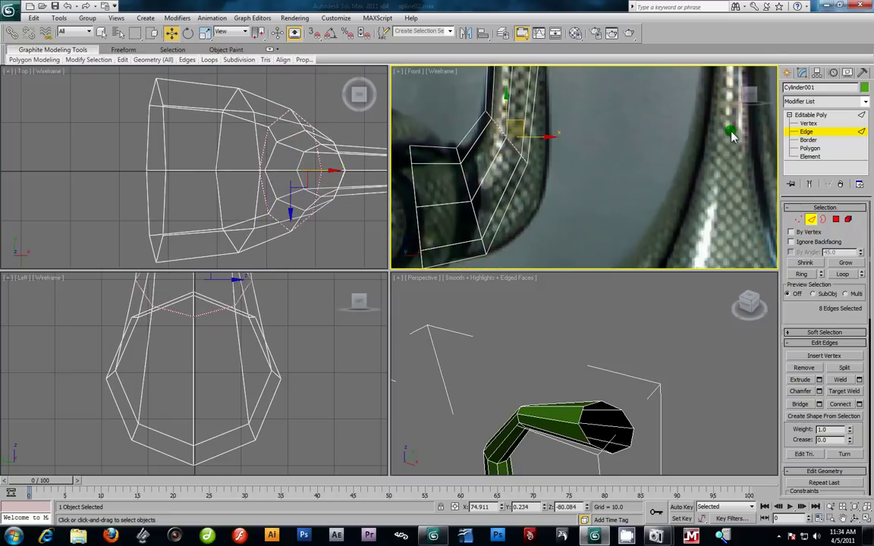
pyautogui.click(806, 129)
pyautogui.moveTo(566, 130); pyautogui.dragTo(511, 191)
pyautogui.moveTo(541, 148); pyautogui.dragTo(556, 195)
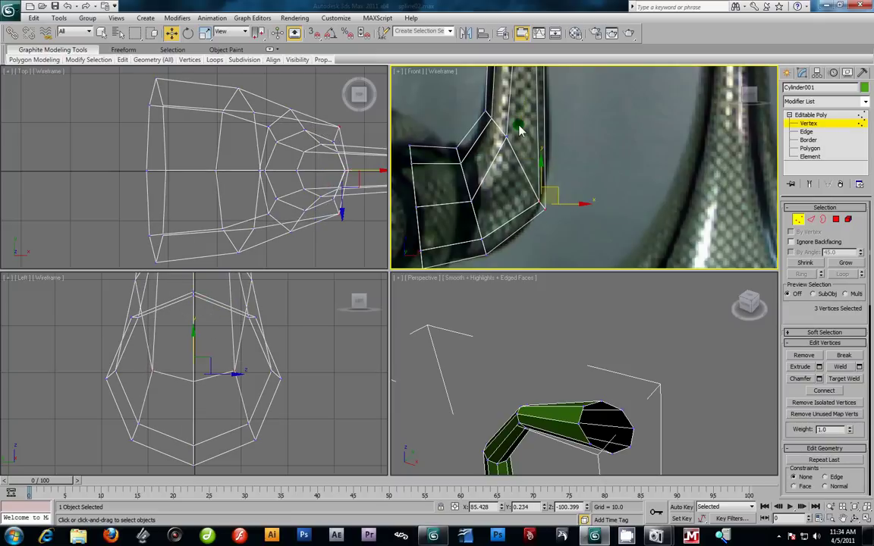
# Adjust the new loop's remaining vertices individually to round the spout's lower bend along the photo's outline
pyautogui.moveTo(485, 156); pyautogui.dragTo(483, 157)
pyautogui.moveTo(531, 142); pyautogui.dragTo(558, 209)
pyautogui.moveTo(566, 186); pyautogui.dragTo(545, 308, button='middle')
pyautogui.moveTo(558, 265); pyautogui.dragTo(524, 148)
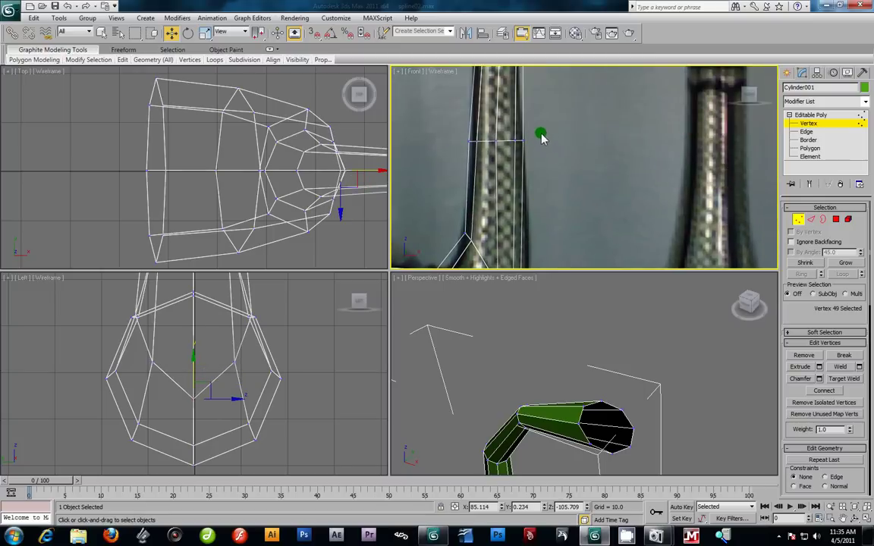
# Move the outer vertices of the loop above the spout's lower bend down and outward onto the photo's outline
pyautogui.scroll(-2, 543, 138)
pyautogui.moveTo(545, 140)
pyautogui.mouseDown()
pyautogui.moveTo(554, 145)
pyautogui.moveTo(550, 160)
pyautogui.moveTo(536, 140)
pyautogui.mouseUp()
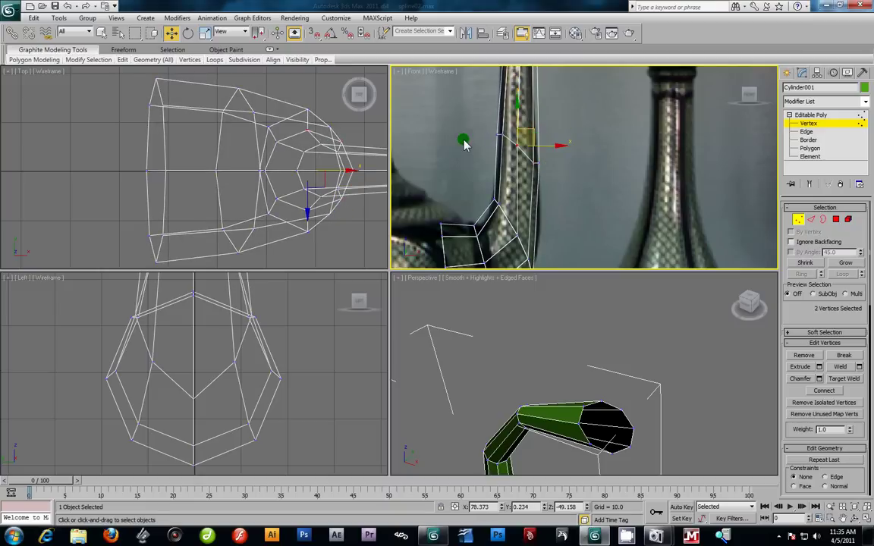
pyautogui.click(551, 148)
pyautogui.moveTo(559, 164); pyautogui.dragTo(561, 175)
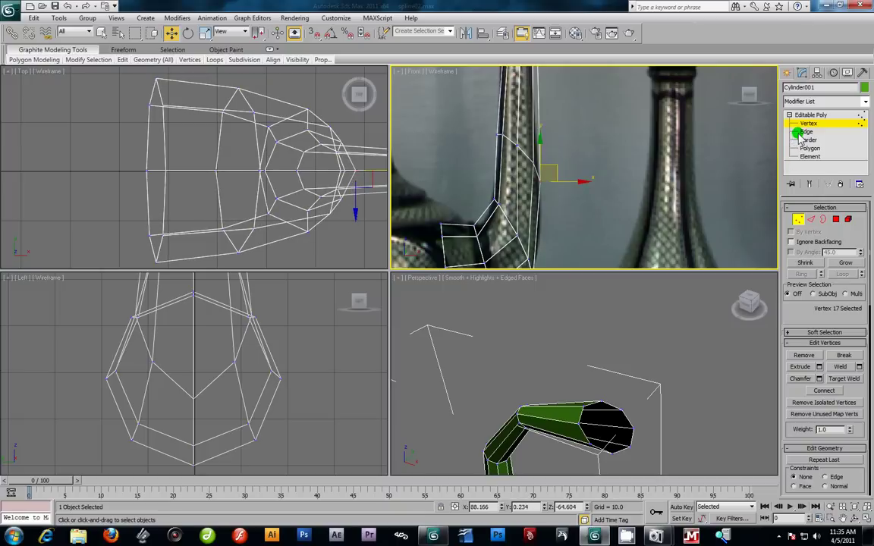
# Connect the ring of eight lengthwise edges between that loop and the lower bend with one segment
pyautogui.press('2')
pyautogui.click(520, 189)
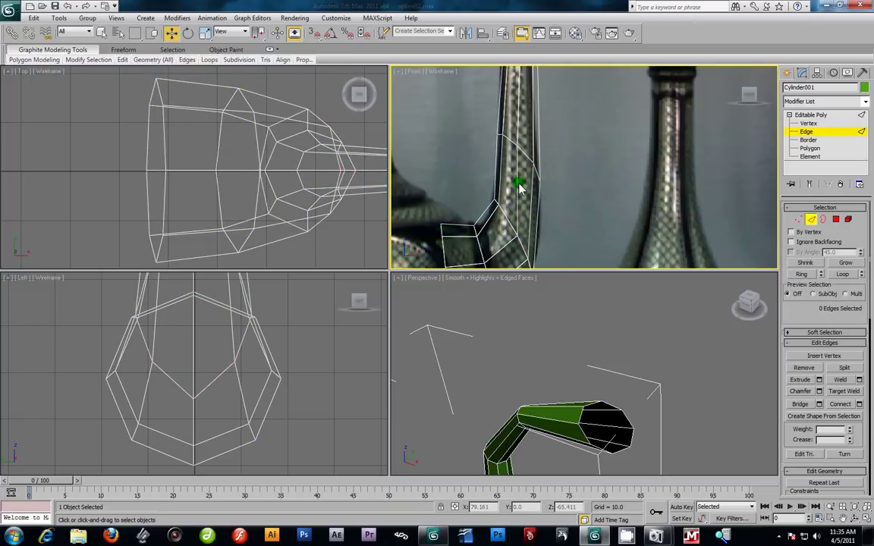
pyautogui.click(518, 187)
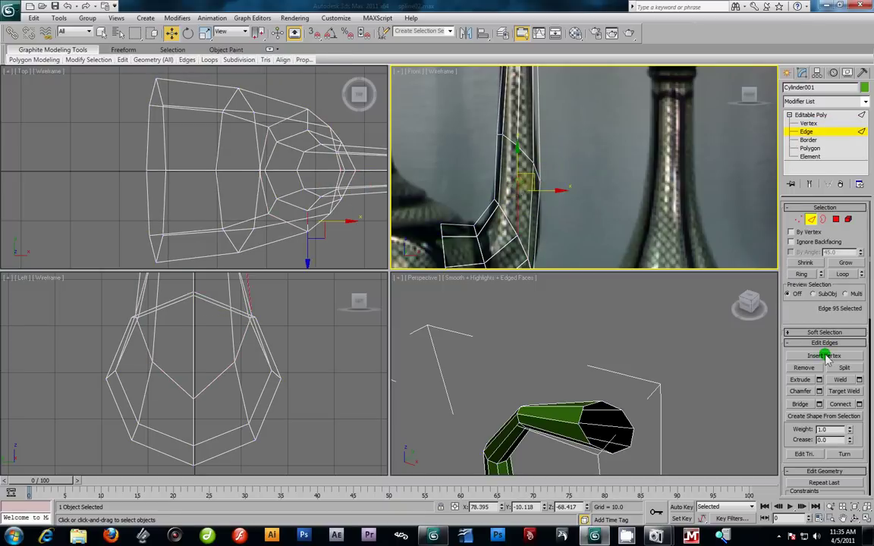
pyautogui.click(798, 274)
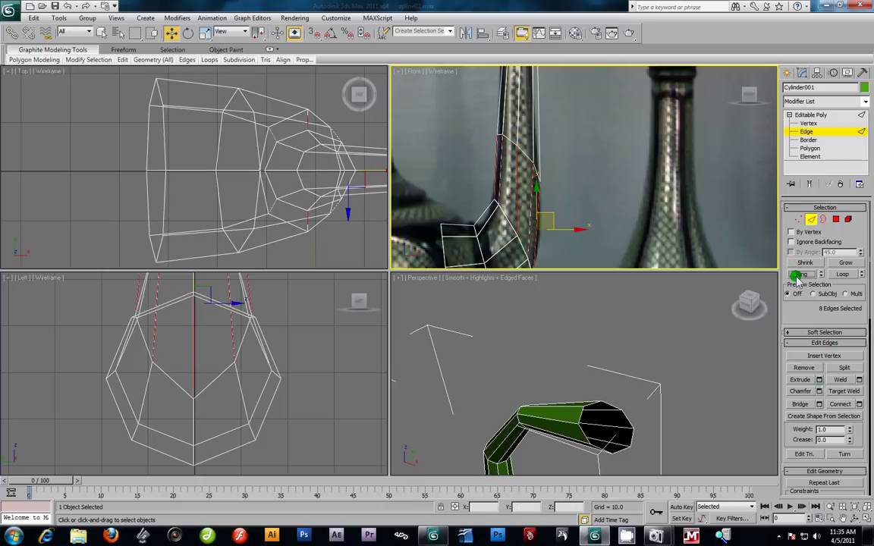
pyautogui.click(857, 404)
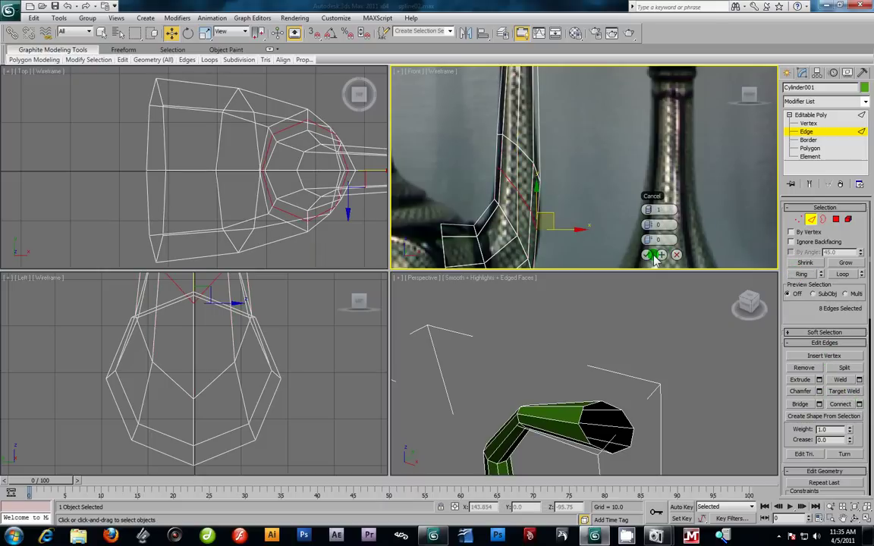
# Move the new loop's outer vertices down along the spout's edge and select the outermost vertex of the lower bend
pyautogui.press('1')
pyautogui.scroll(3, 595, 152)
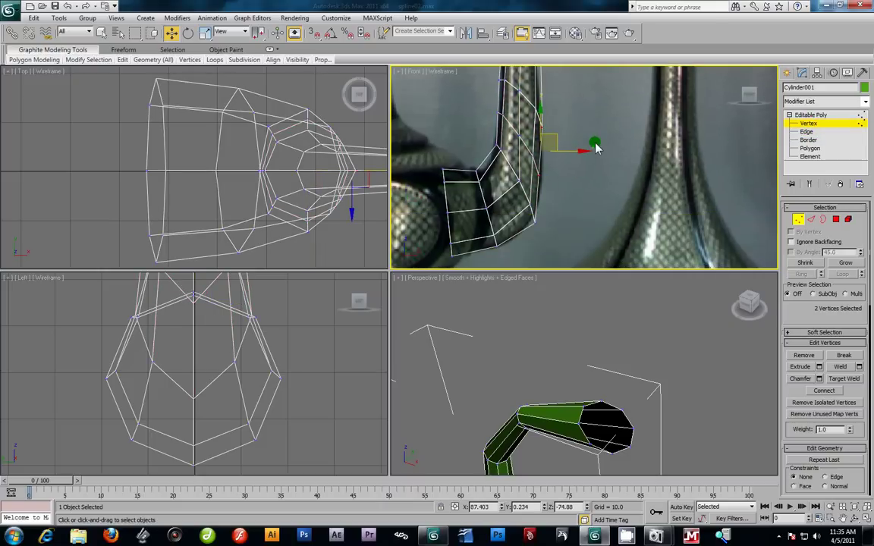
pyautogui.moveTo(541, 173); pyautogui.dragTo(542, 185)
pyautogui.click(514, 220)
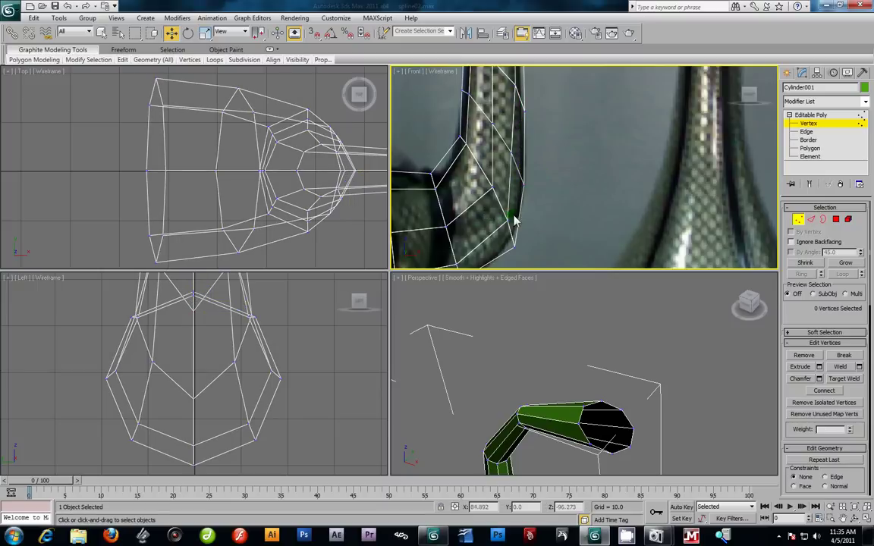
pyautogui.moveTo(501, 227); pyautogui.dragTo(522, 204)
pyautogui.moveTo(504, 236); pyautogui.dragTo(525, 227)
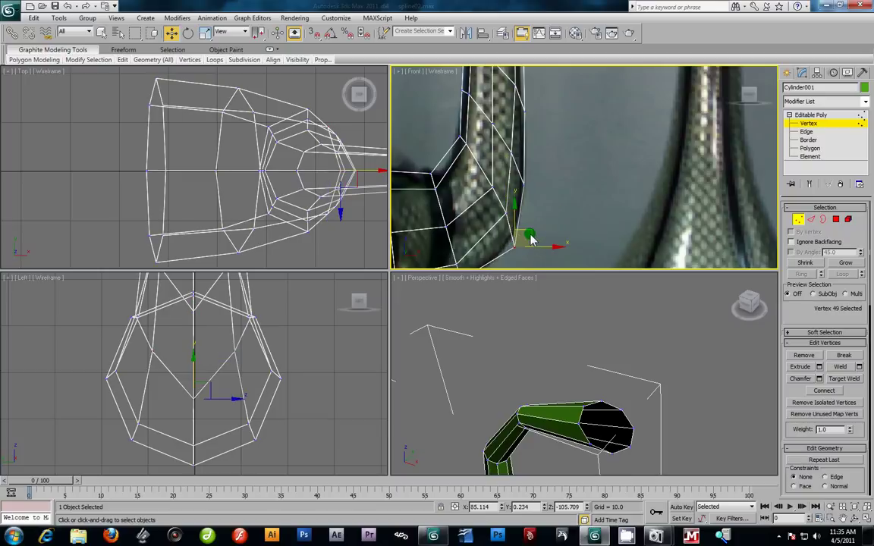
# Nudge the outer vertices around the spout's lower bend individually to even out its curve along the photo
pyautogui.scroll(-2, 529, 235)
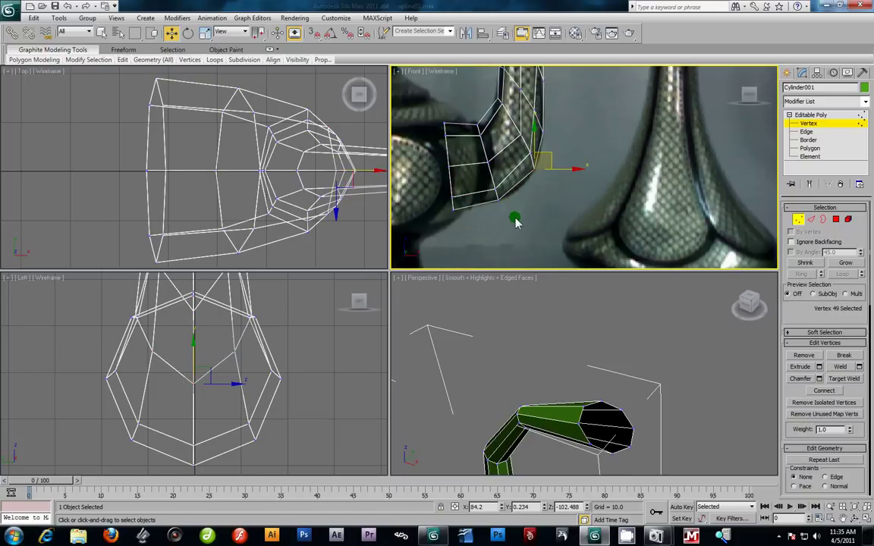
pyautogui.moveTo(492, 197); pyautogui.dragTo(491, 196)
pyautogui.moveTo(476, 173); pyautogui.dragTo(513, 199)
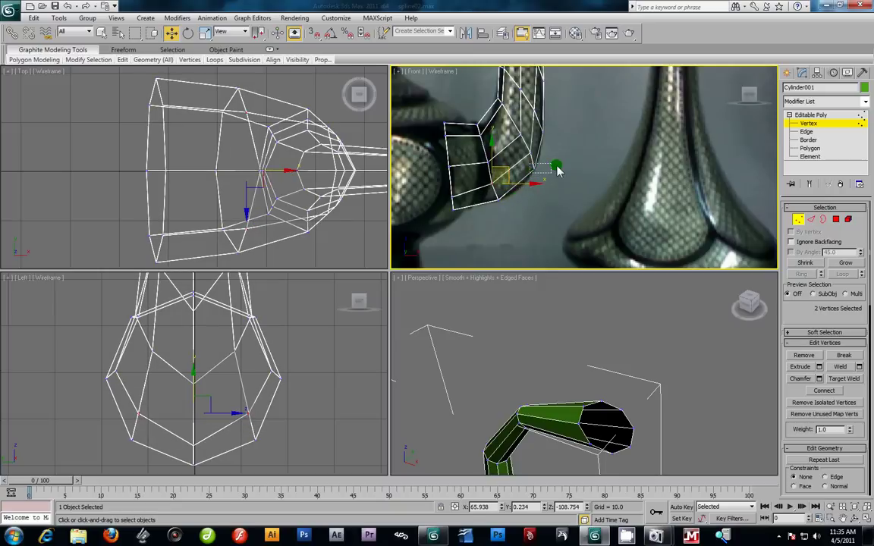
pyautogui.click(557, 167)
pyautogui.moveTo(586, 265); pyautogui.dragTo(554, 151, button='middle')
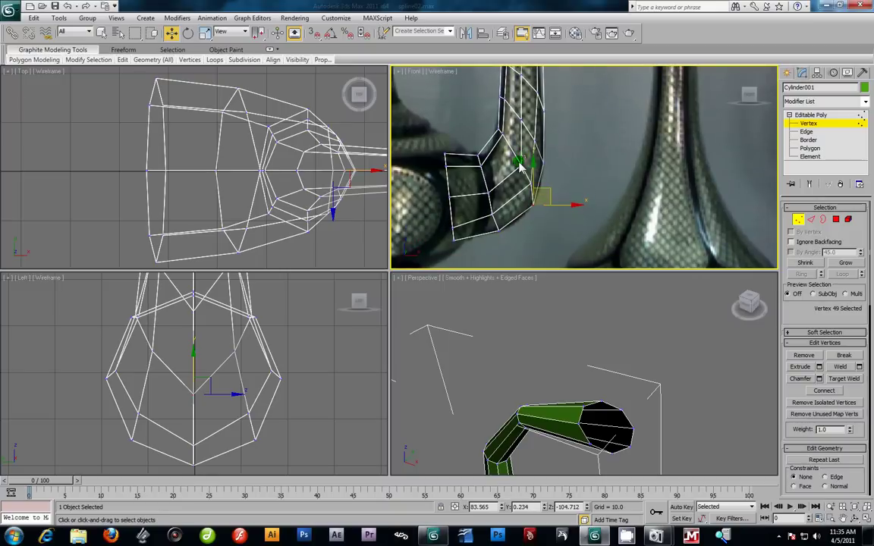
pyautogui.moveTo(537, 165); pyautogui.dragTo(545, 182)
pyautogui.moveTo(545, 179); pyautogui.dragTo(542, 185)
# Shift the lower bend's inner corner vertices toward the spout's shaft and adjust the lower vertices near its base
pyautogui.moveTo(581, 191); pyautogui.dragTo(595, 282, button='middle')
pyautogui.moveTo(565, 235); pyautogui.dragTo(565, 144, button='middle')
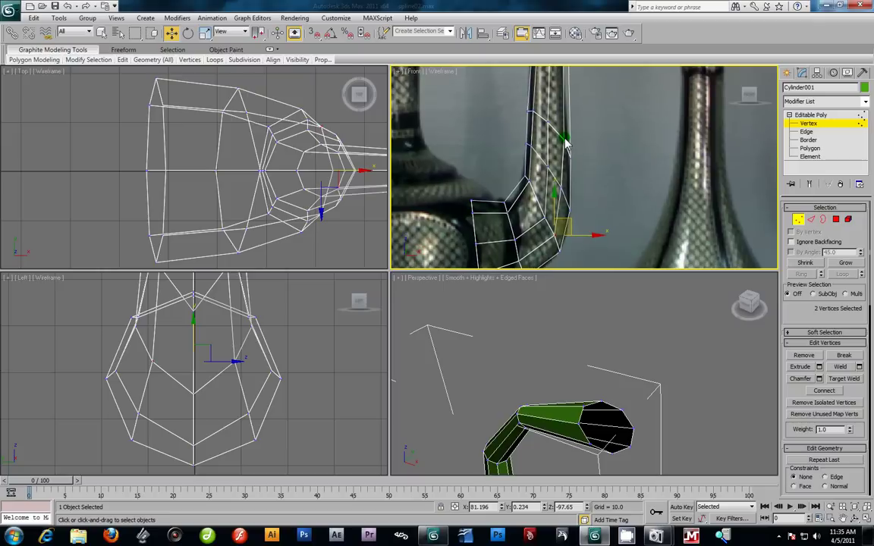
pyautogui.keyDown('ctrl'); pyautogui.moveTo(521, 213); pyautogui.dragTo(534, 194); pyautogui.keyUp('ctrl')
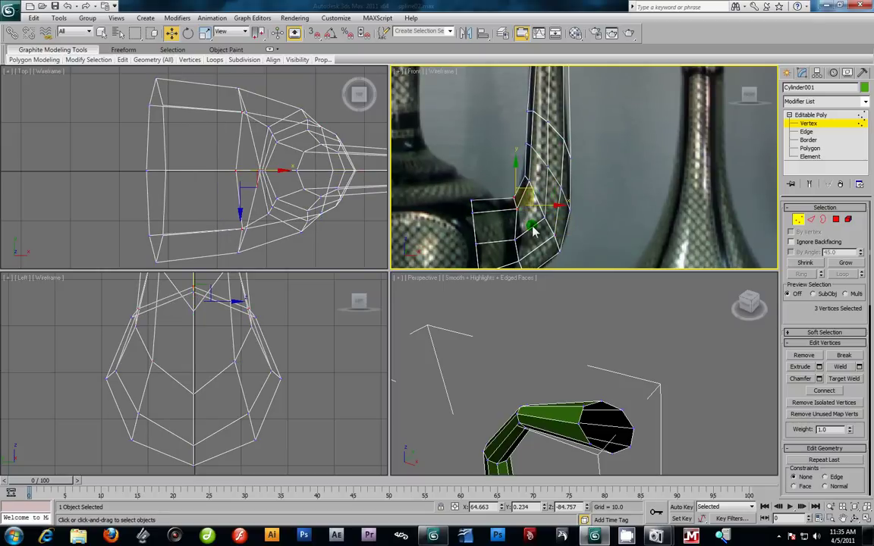
pyautogui.moveTo(525, 233); pyautogui.dragTo(533, 232)
pyautogui.scroll(-2, 583, 194)
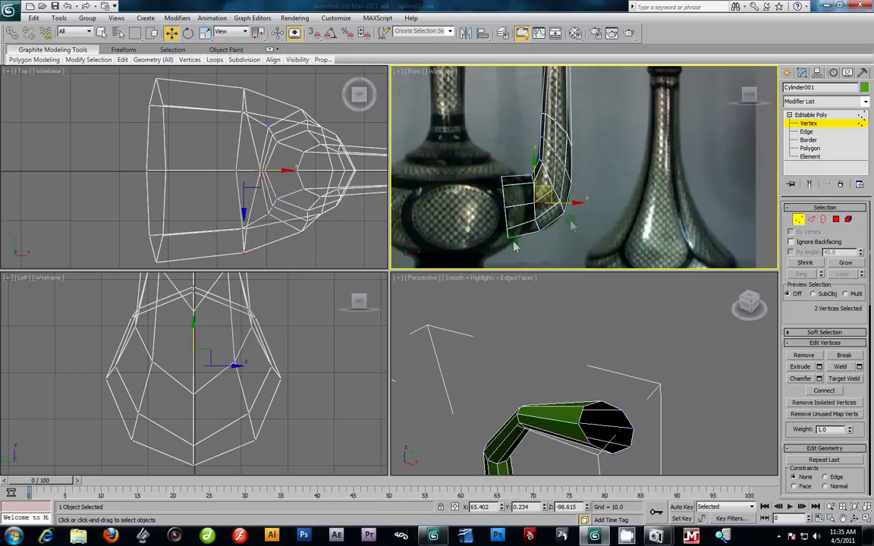
pyautogui.moveTo(511, 233); pyautogui.dragTo(524, 219)
# Connect the eight long edges of the spout's straight shaft with one segment and move the new loop slightly up and inward
pyautogui.moveTo(593, 161); pyautogui.dragTo(575, 248, button='middle')
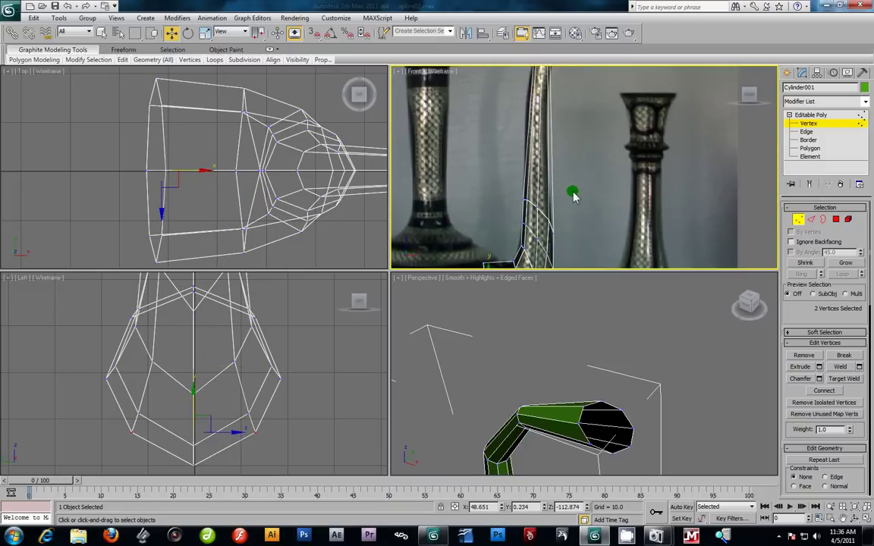
pyautogui.moveTo(573, 196); pyautogui.dragTo(577, 220, button='middle')
pyautogui.click(806, 131)
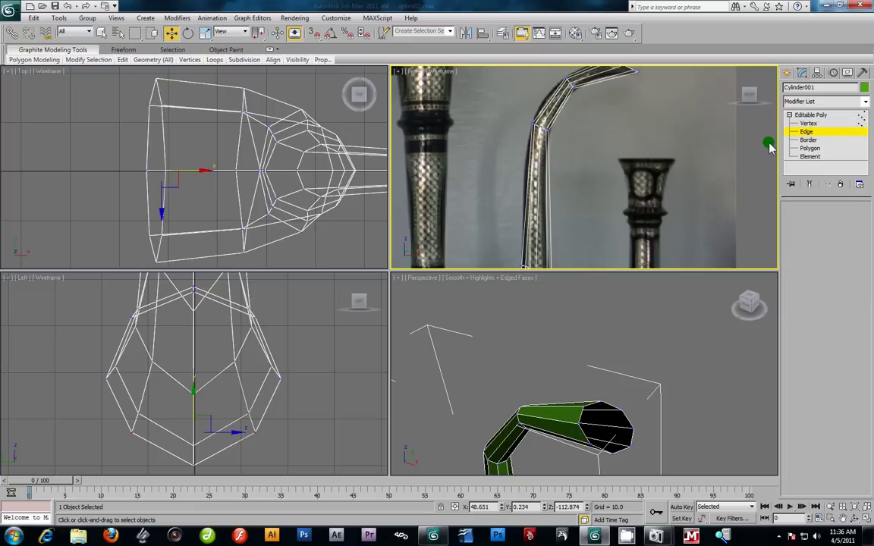
pyautogui.moveTo(492, 185); pyautogui.dragTo(656, 234)
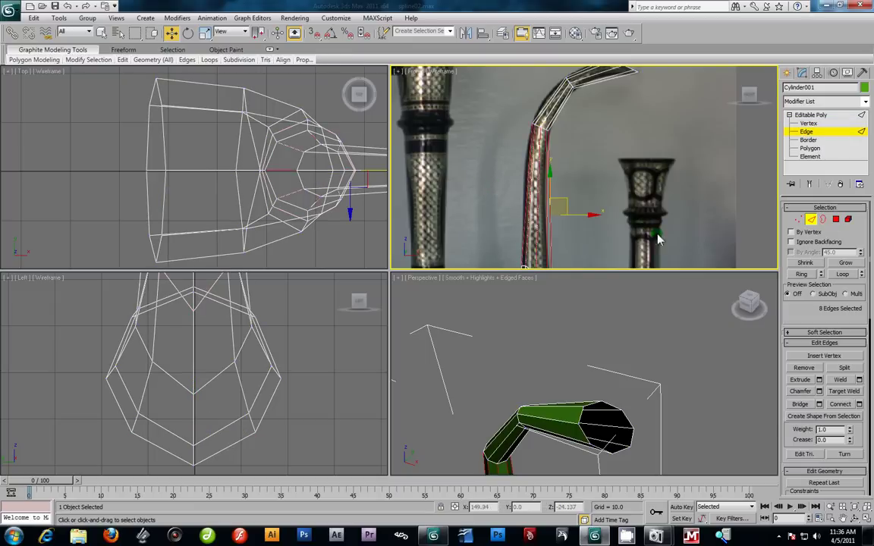
pyautogui.click(858, 404)
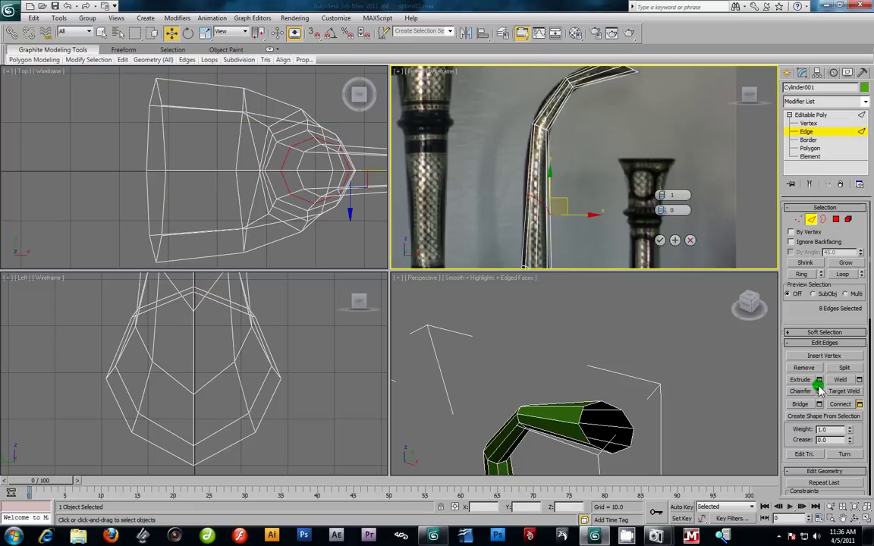
pyautogui.click(664, 240)
pyautogui.click(806, 132)
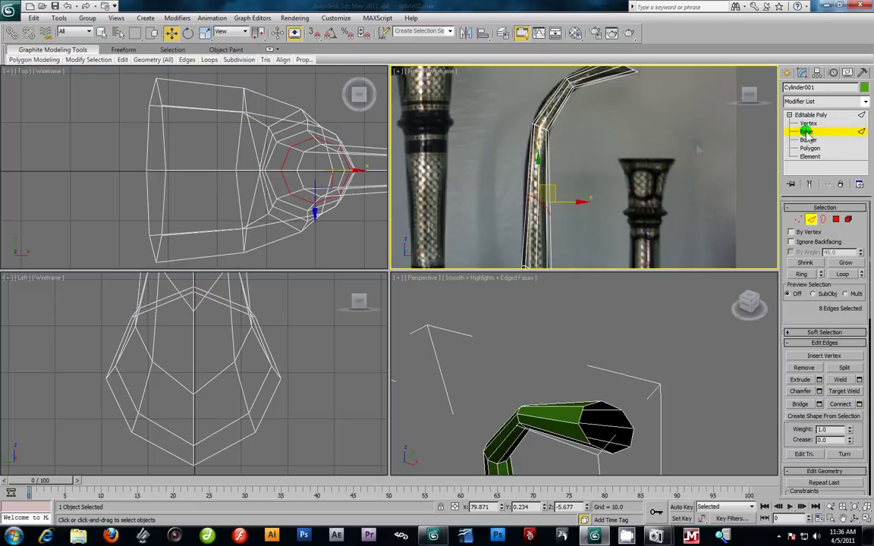
pyautogui.click(551, 190)
pyautogui.moveTo(553, 189); pyautogui.dragTo(548, 183)
# Connect the ring of eight edges in the upper bend with one segment and move the new loop onto the photo's curve
pyautogui.moveTo(566, 120); pyautogui.dragTo(535, 180, button='middle')
pyautogui.scroll(2, 535, 179)
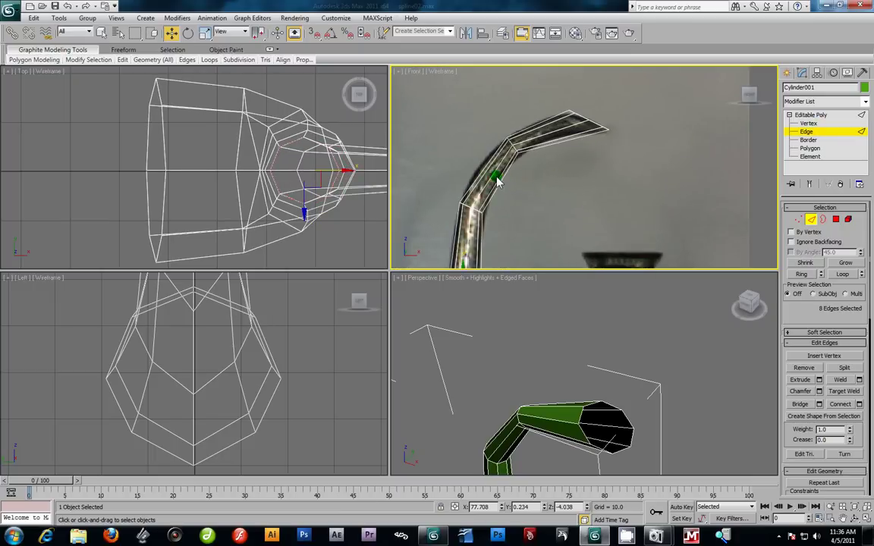
pyautogui.click(803, 274)
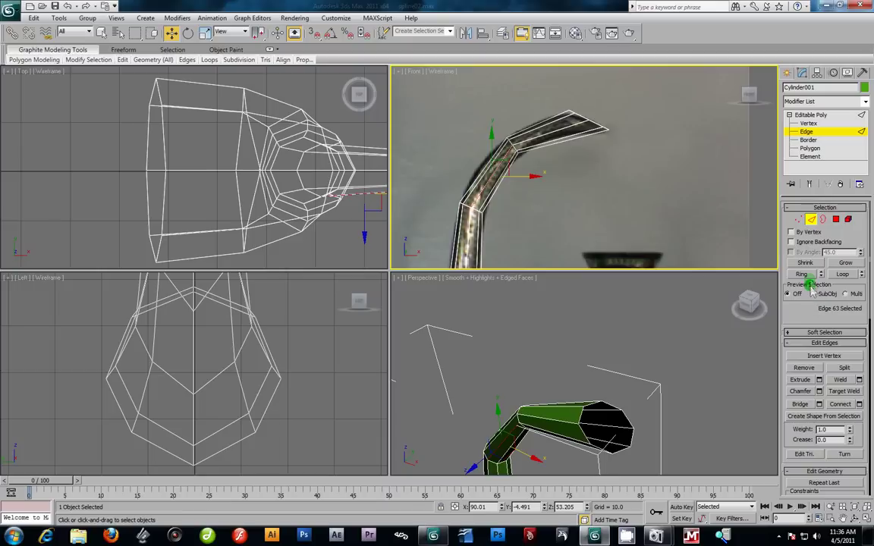
pyautogui.click(860, 404)
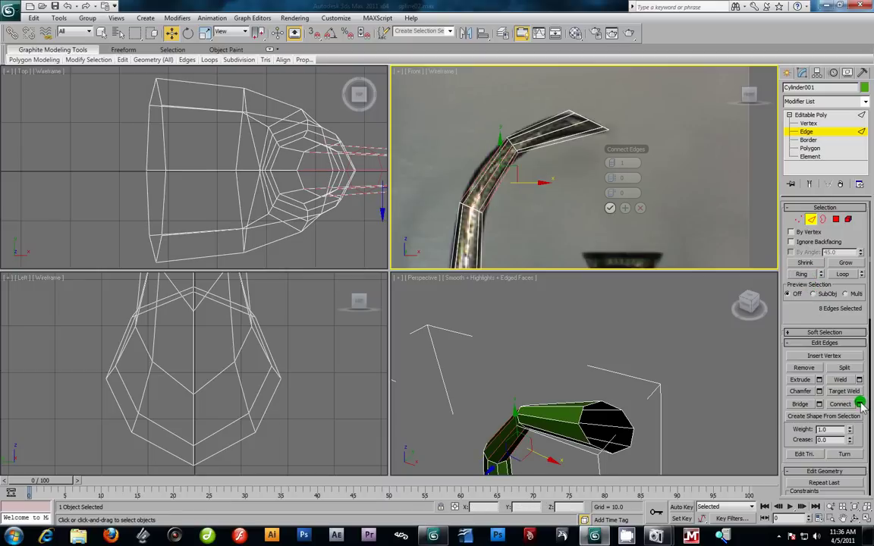
pyautogui.click(614, 209)
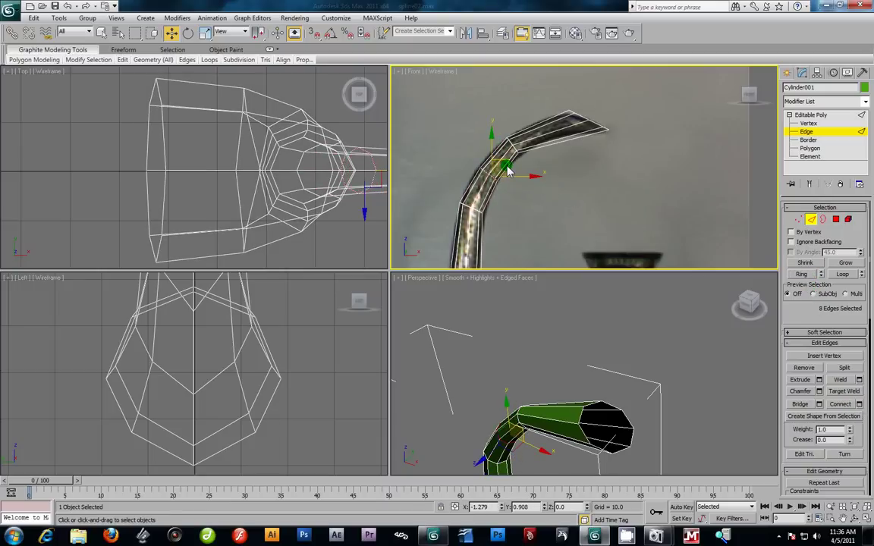
pyautogui.moveTo(508, 171); pyautogui.dragTo(569, 157)
# Connect the eight edges of the spout's tip section with one segment, scale the new loop down and align it with the photo
pyautogui.moveTo(544, 92); pyautogui.dragTo(549, 172)
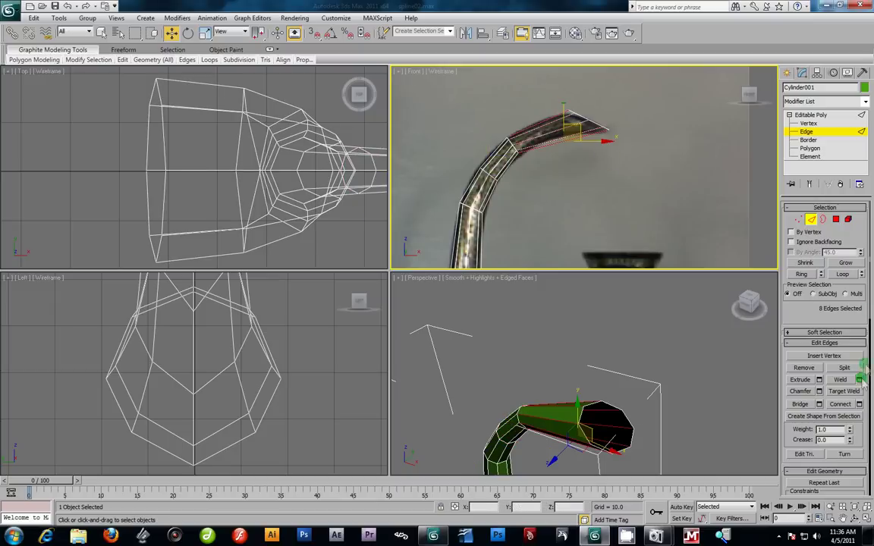
pyautogui.click(673, 166)
pyautogui.click(205, 33)
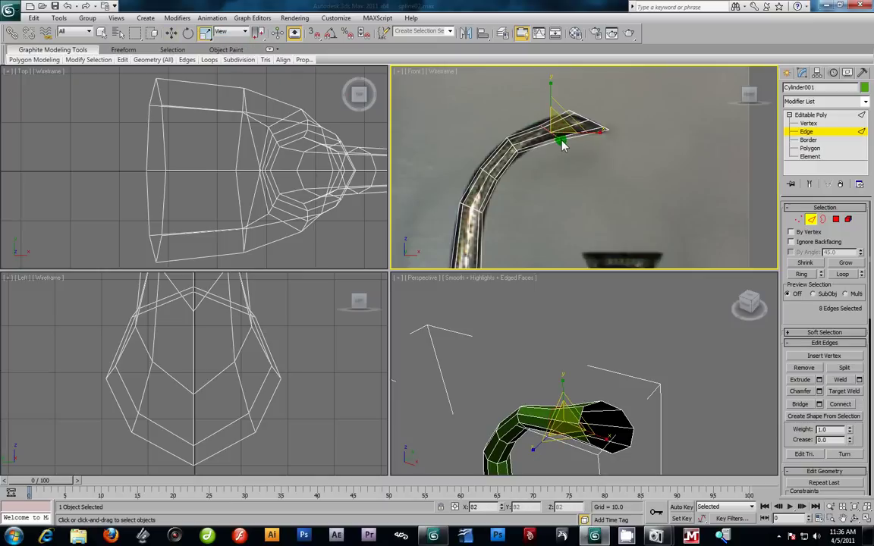
pyautogui.click(172, 33)
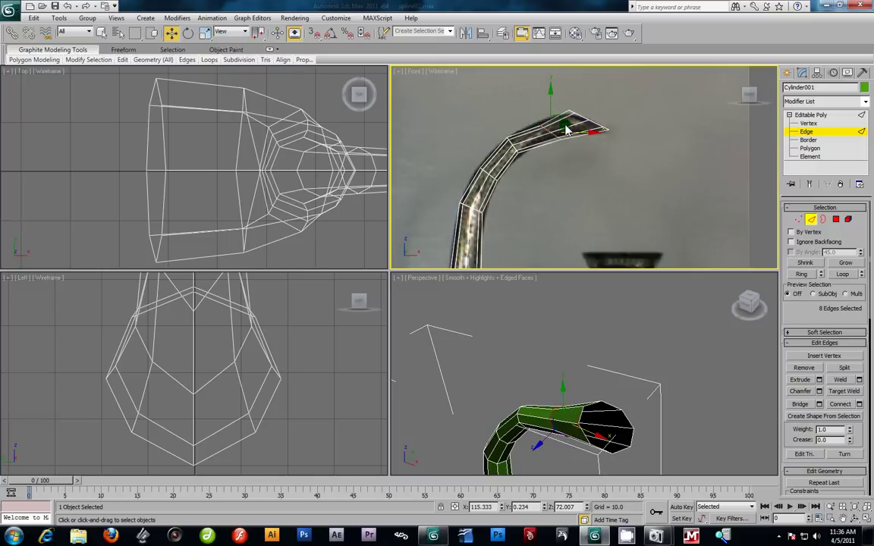
pyautogui.moveTo(565, 128); pyautogui.dragTo(584, 144)
pyautogui.moveTo(564, 125); pyautogui.dragTo(561, 126)
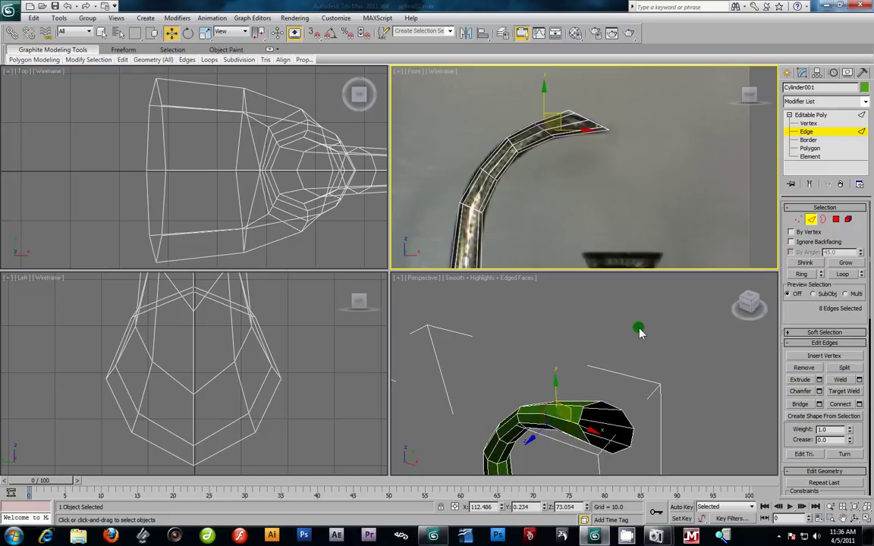
# Apply a TurboSmooth modifier to the spout with 2 iterations and Isoline Display enabled
pyautogui.click(636, 400)
pyautogui.hotkey('alt', 'w')
pyautogui.keyDown('alt'); pyautogui.moveTo(445, 312); pyautogui.dragTo(702, 241, button='middle'); pyautogui.keyUp('alt')
pyautogui.scroll(4, 414, 327)
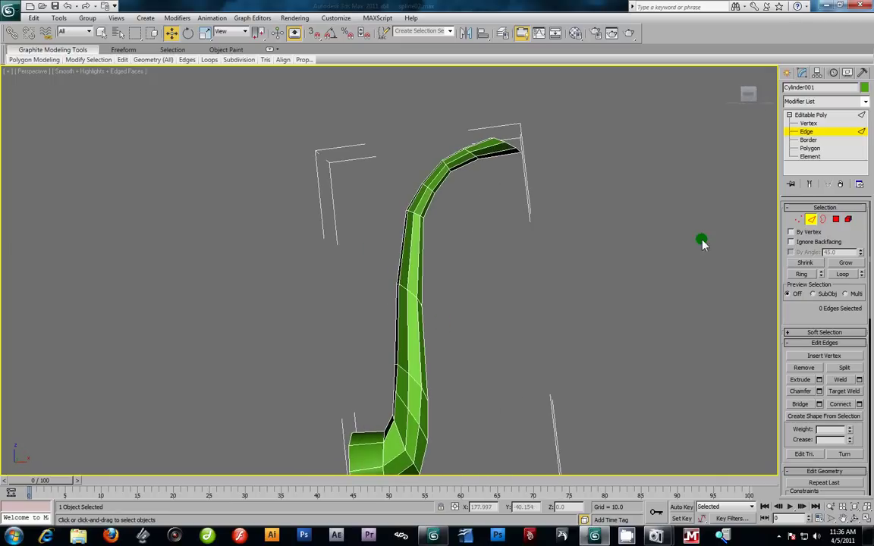
pyautogui.click(865, 101)
pyautogui.moveTo(867, 145); pyautogui.dragTo(867, 406)
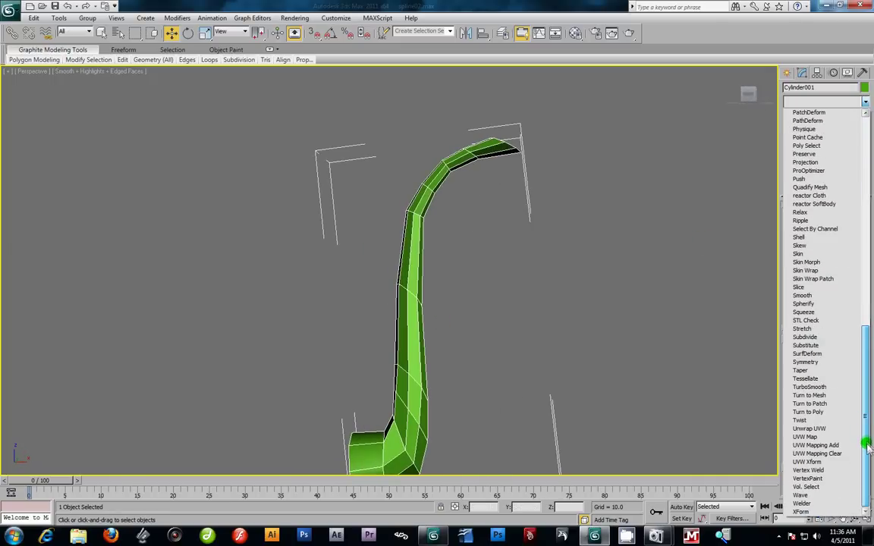
pyautogui.click(837, 390)
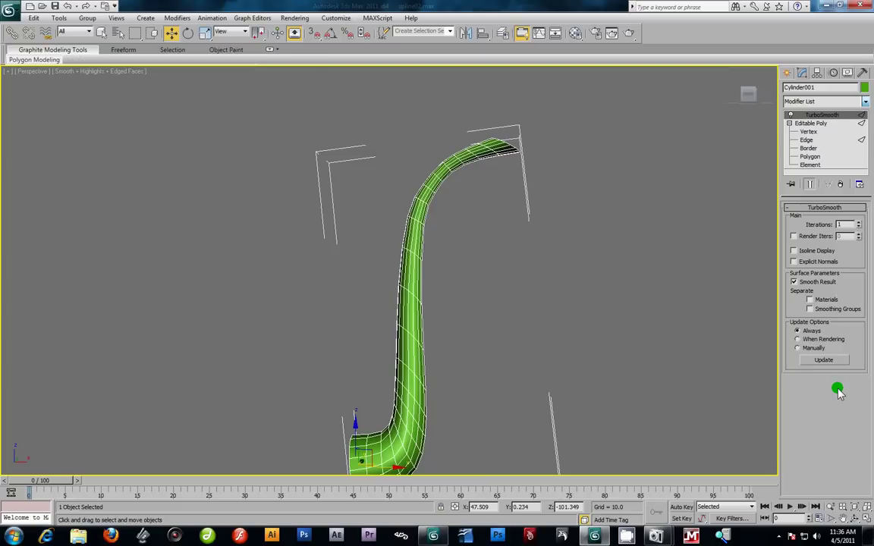
pyautogui.click(858, 222)
pyautogui.click(794, 251)
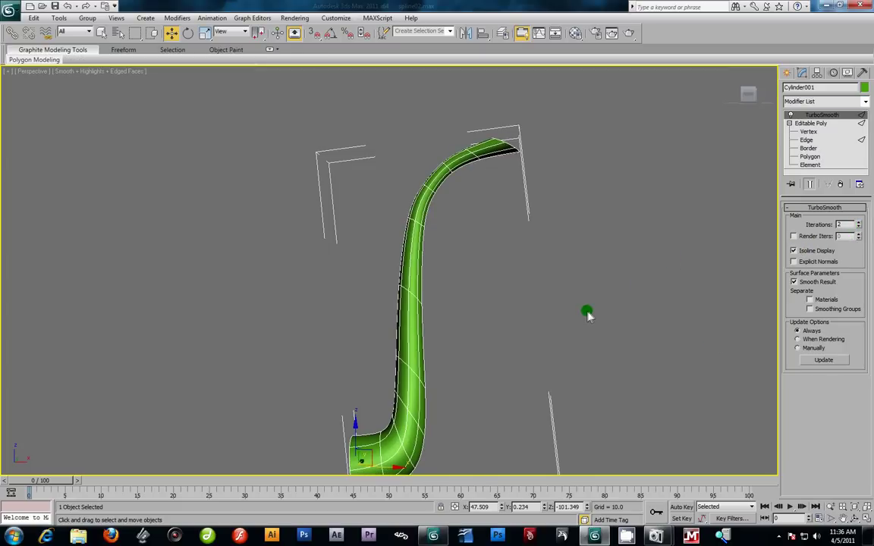
# Deselect the spout and compare its smoothed outline with the reference photo in the front view
pyautogui.click(584, 312)
pyautogui.hotkey('alt', 'w')
pyautogui.scroll(-5, 540, 191)
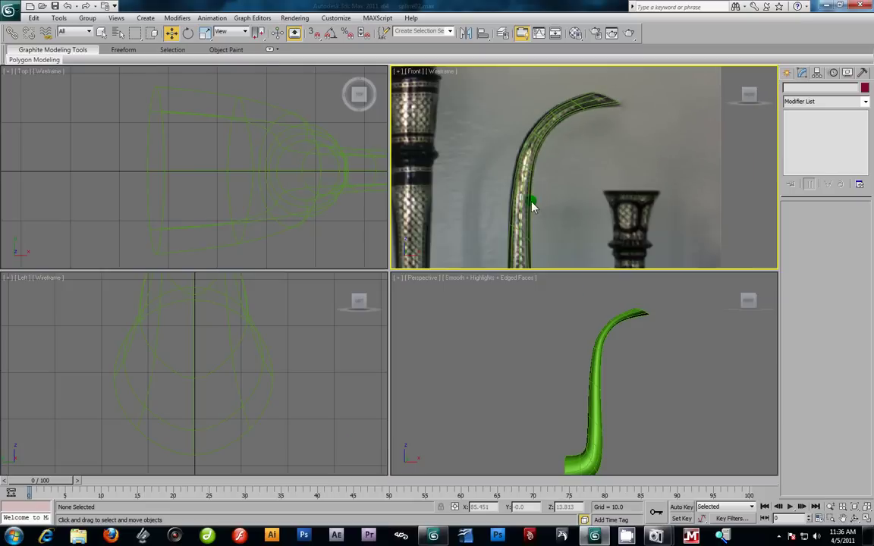
pyautogui.scroll(6, 566, 201)
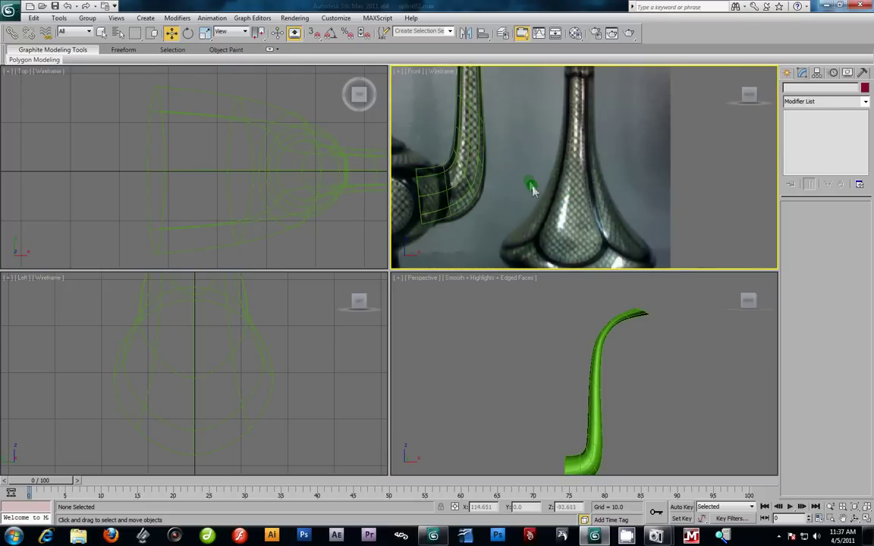
pyautogui.moveTo(529, 181); pyautogui.dragTo(565, 210, button='middle')
pyautogui.scroll(1, 568, 215)
pyautogui.scroll(-1, 567, 215)
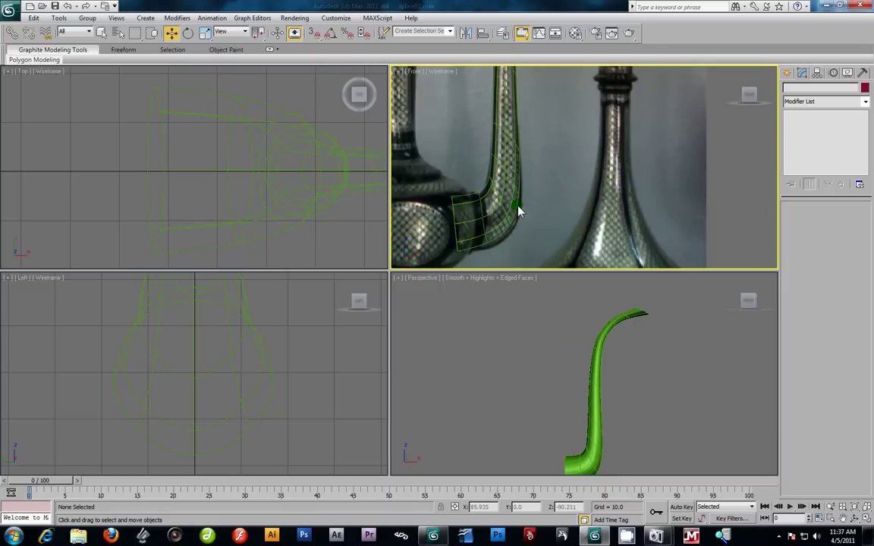
# Select the spout and move the vertices on the inner and outer sides of its lower bend to follow the photo
pyautogui.click(511, 239)
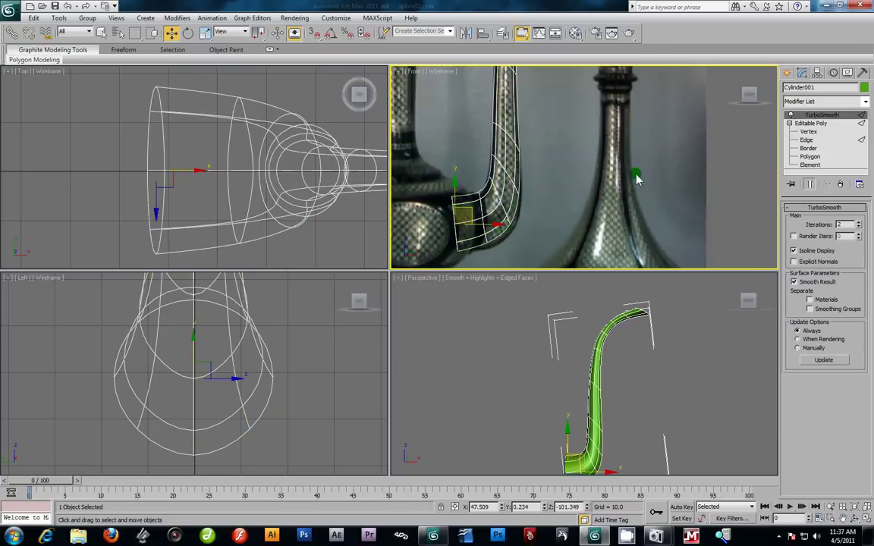
pyautogui.click(808, 132)
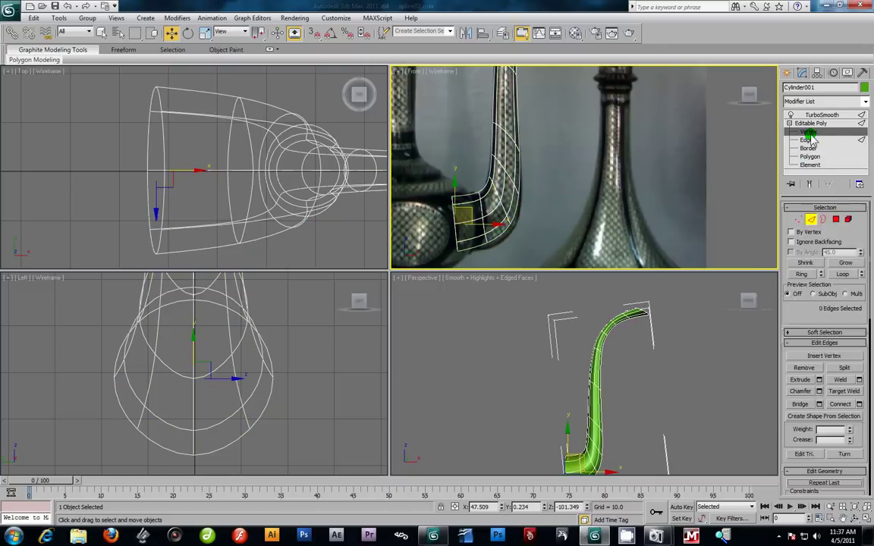
pyautogui.click(813, 185)
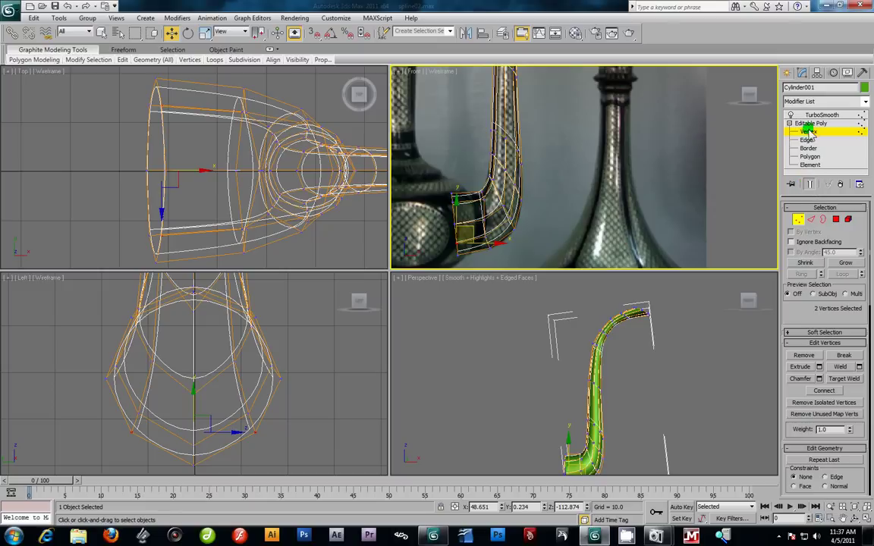
pyautogui.scroll(4, 512, 230)
pyautogui.moveTo(513, 241); pyautogui.dragTo(508, 202)
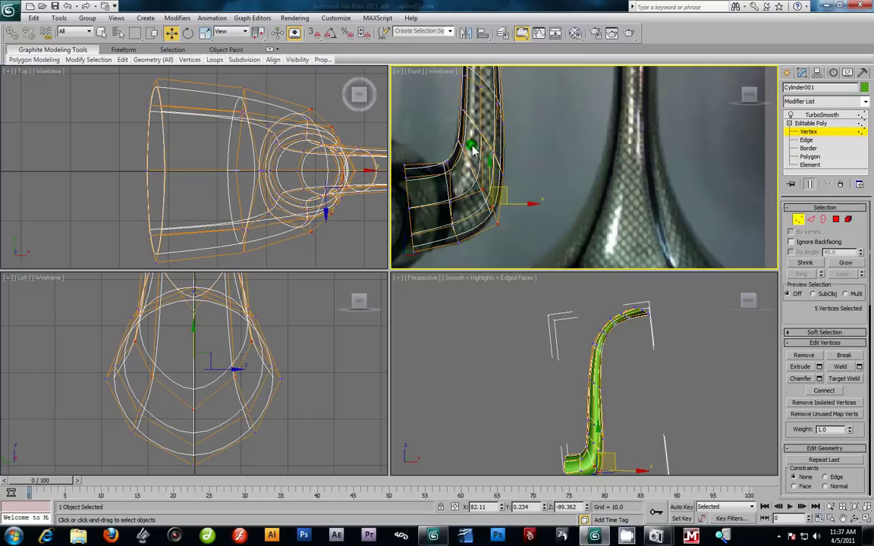
pyautogui.moveTo(474, 152)
pyautogui.mouseDown()
pyautogui.moveTo(484, 142)
pyautogui.moveTo(488, 156)
pyautogui.mouseUp()
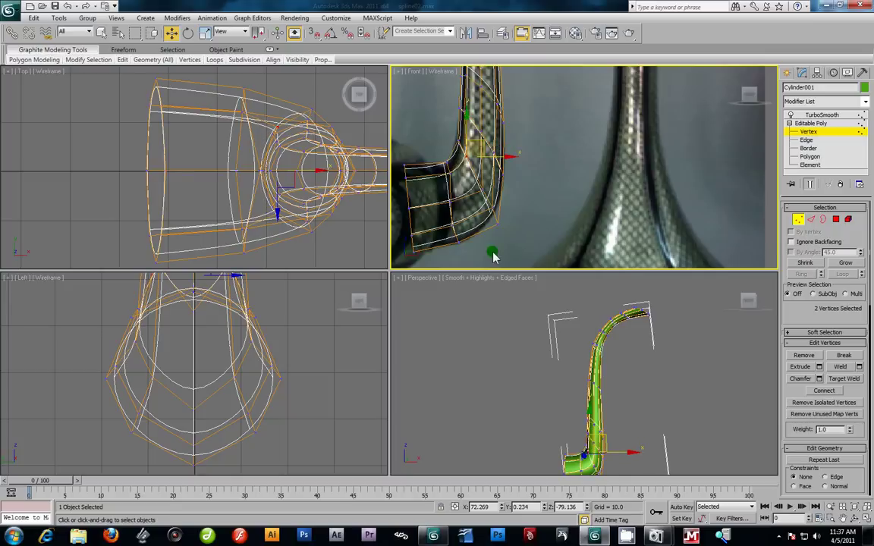
# Adjust the underside vertices at the spout's wide base end to match the lower outline in the photo
pyautogui.moveTo(446, 226); pyautogui.dragTo(418, 252)
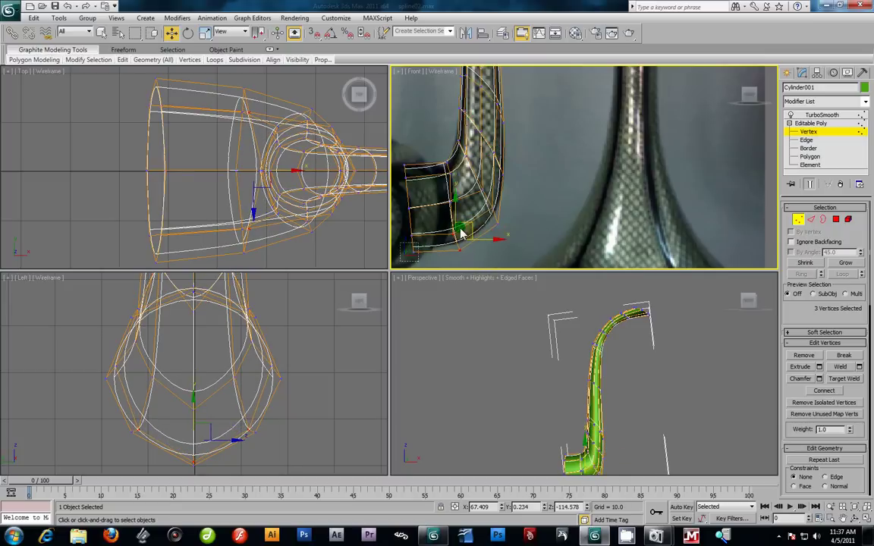
pyautogui.moveTo(461, 235); pyautogui.dragTo(479, 232, button='middle')
pyautogui.click(453, 240)
pyautogui.moveTo(451, 238); pyautogui.dragTo(450, 245)
# Check the spout's upper bend and shaft against the photo, and examine the smoothed tip in an enlarged perspective view
pyautogui.moveTo(522, 137); pyautogui.dragTo(521, 246, button='middle')
pyautogui.moveTo(527, 140); pyautogui.dragTo(542, 302, button='middle')
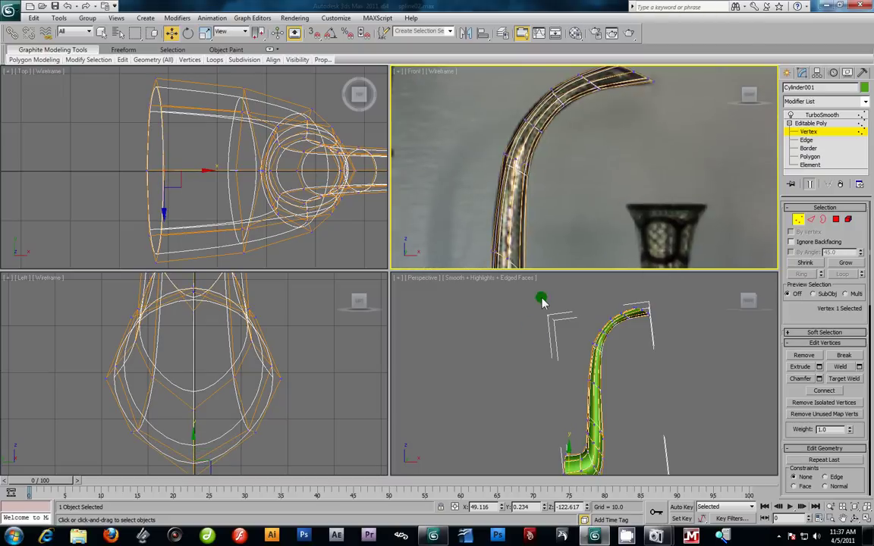
pyautogui.moveTo(532, 138); pyautogui.dragTo(535, 186, button='middle')
pyautogui.scroll(2, 536, 185)
pyautogui.moveTo(481, 144); pyautogui.dragTo(525, 167)
pyautogui.moveTo(553, 185); pyautogui.dragTo(519, 88, button='middle')
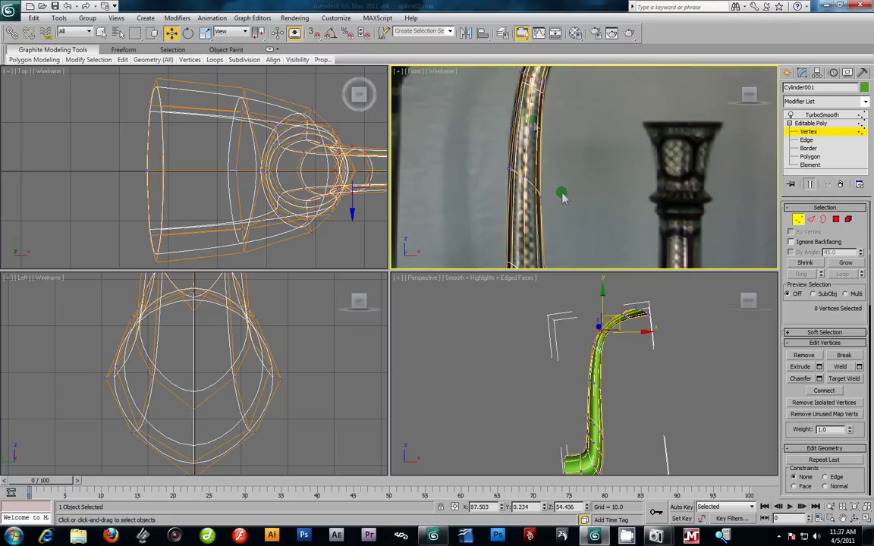
pyautogui.click(636, 357)
pyautogui.hotkey('alt', 'w')
pyautogui.moveTo(511, 318)
pyautogui.keyDown('alt'); pyautogui.mouseDown(button='middle')
pyautogui.moveTo(491, 335)
pyautogui.moveTo(499, 320)
pyautogui.mouseUp(button='middle'); pyautogui.keyUp('alt')
pyautogui.scroll(5, 499, 320)
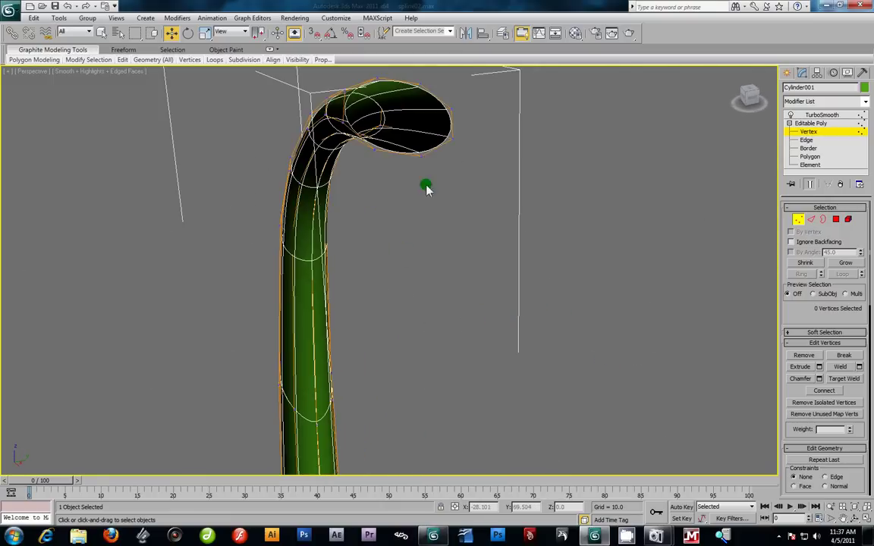
# Turn off TurboSmooth, select the open border at the spout's tip and scale-extrude it inward to form a narrow rim
pyautogui.click(791, 115)
pyautogui.keyDown('alt'); pyautogui.moveTo(457, 168); pyautogui.dragTo(493, 209, button='middle'); pyautogui.keyUp('alt')
pyautogui.click(810, 184)
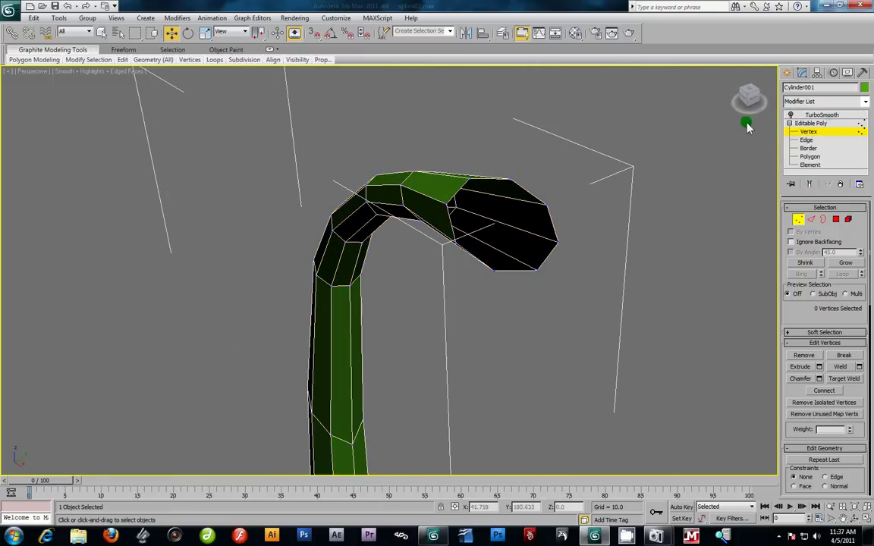
pyautogui.click(808, 148)
pyautogui.click(533, 200)
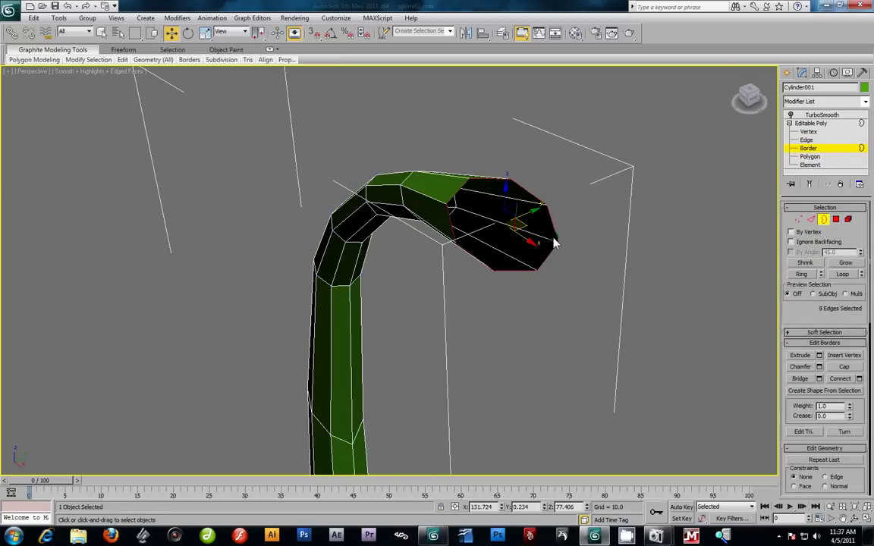
pyautogui.click(205, 33)
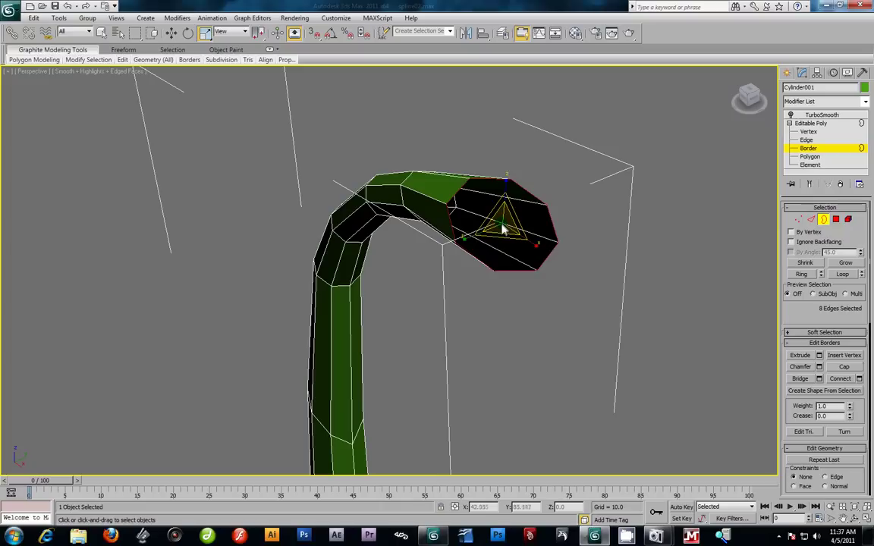
pyautogui.keyDown('shift'); pyautogui.moveTo(501, 229); pyautogui.dragTo(510, 243); pyautogui.keyUp('shift')
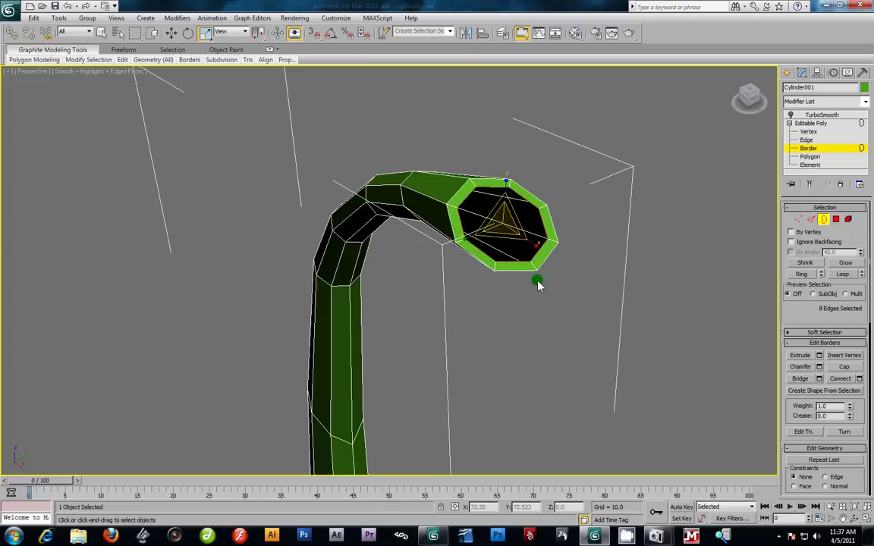
# Extrude the rim's inner border back into the spout in the front view and fit it inside the tube
pyautogui.hotkey('alt', 'w')
pyautogui.rightClick(634, 142)
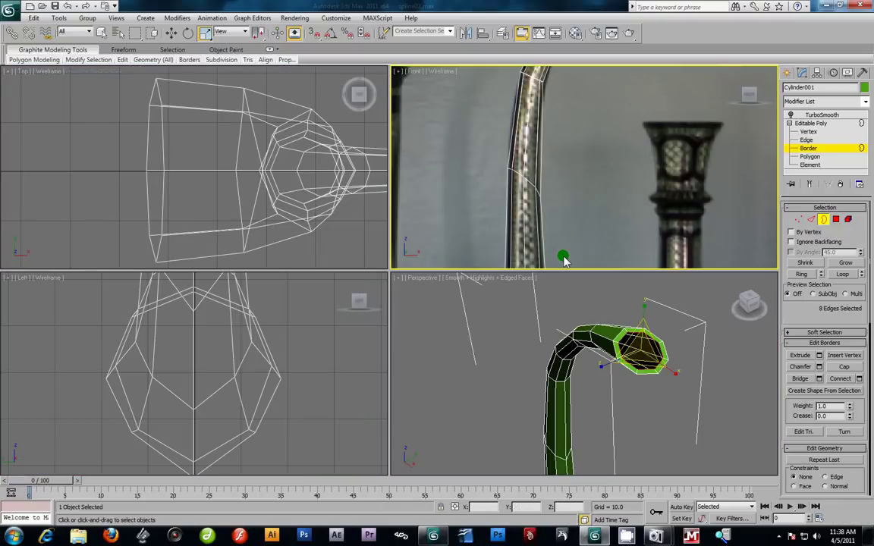
pyautogui.press('z')
pyautogui.click(170, 33)
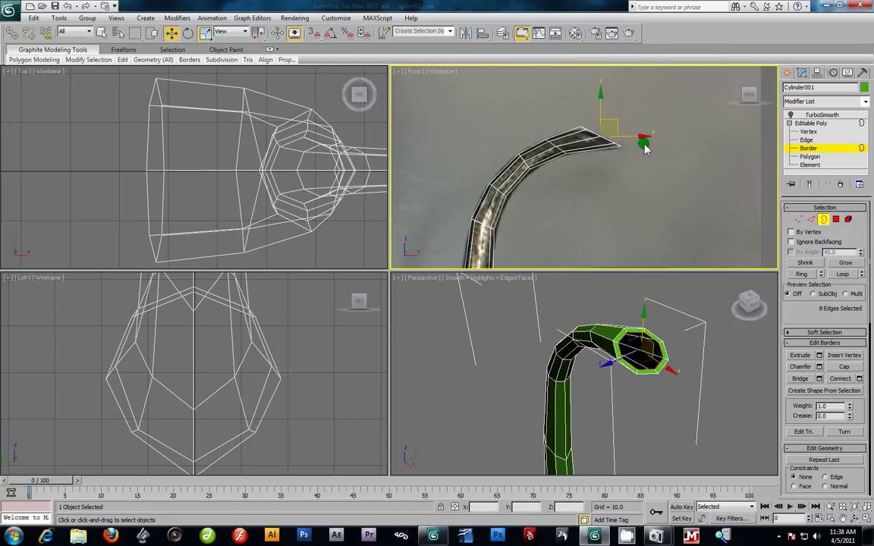
pyautogui.scroll(5, 616, 140)
pyautogui.moveTo(611, 126); pyautogui.dragTo(510, 240)
pyautogui.click(205, 33)
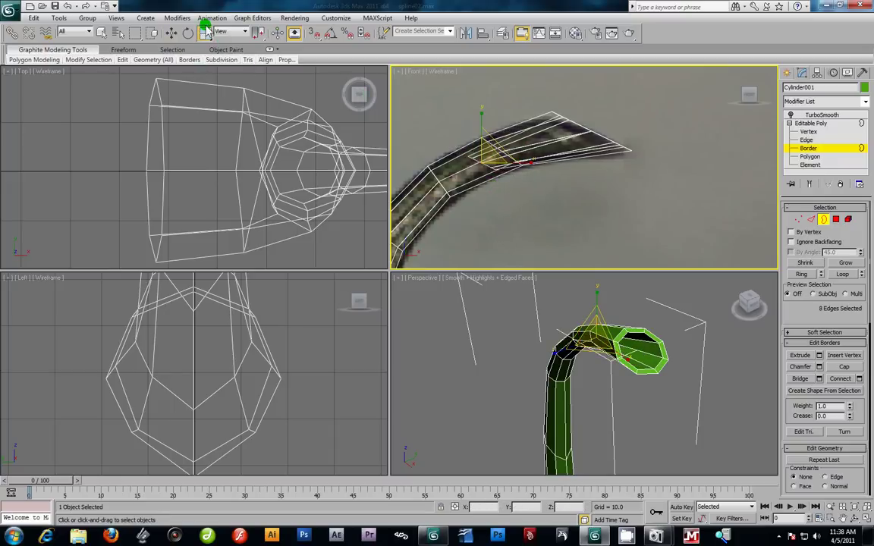
pyautogui.click(172, 33)
pyautogui.moveTo(496, 149); pyautogui.dragTo(495, 147)
# Examine the hollow tip with TurboSmooth on, and switch the smoothing off again
pyautogui.keyDown('alt'); pyautogui.moveTo(650, 386); pyautogui.dragTo(588, 351, button='middle'); pyautogui.keyUp('alt')
pyautogui.hotkey('alt', 'w')
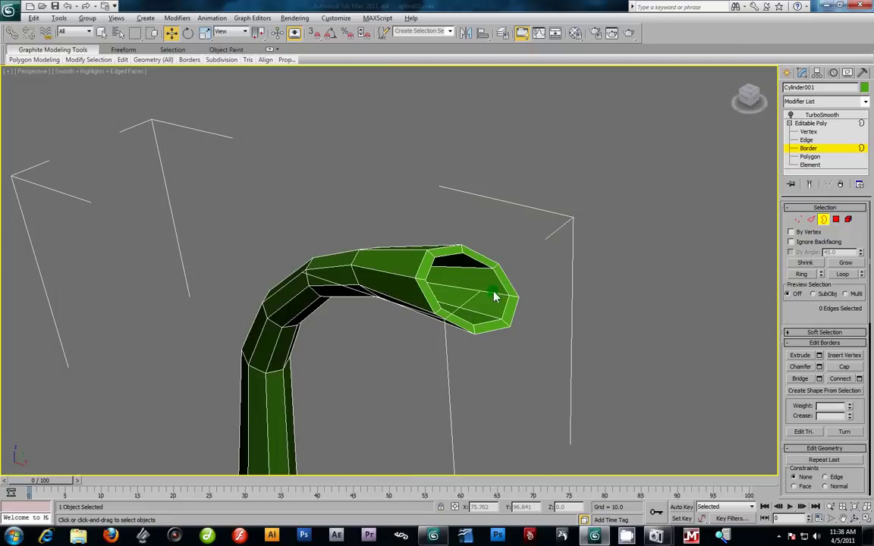
pyautogui.click(808, 115)
pyautogui.keyDown('alt'); pyautogui.moveTo(486, 326); pyautogui.dragTo(578, 248, button='middle'); pyautogui.keyUp('alt')
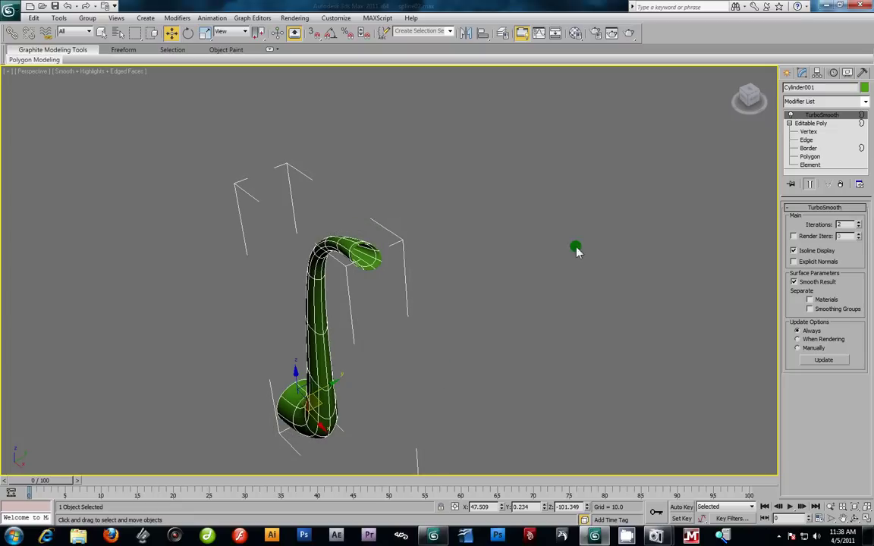
pyautogui.click(789, 115)
pyautogui.scroll(5, 493, 257)
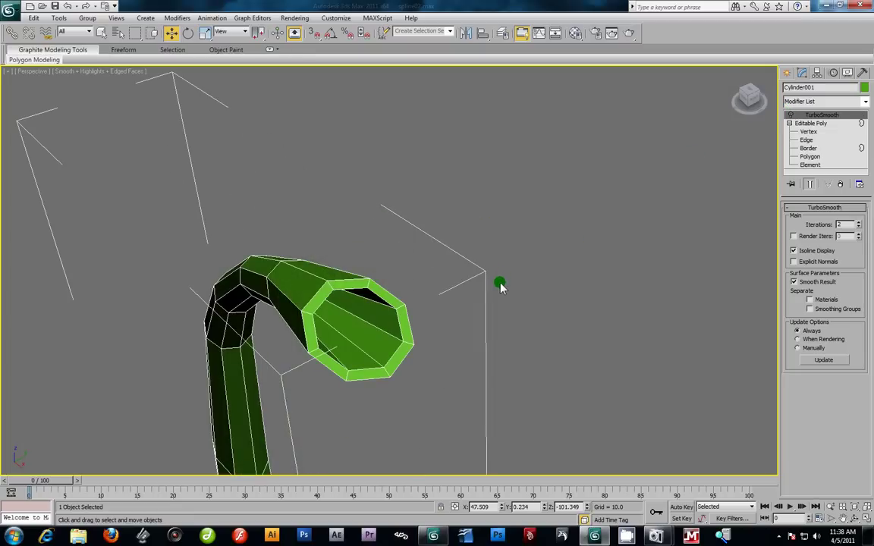
# Select the inner and outer edge loops around the rim of the spout's tip
pyautogui.click(806, 141)
pyautogui.keyDown('alt'); pyautogui.moveTo(395, 309); pyautogui.dragTo(547, 285, button='middle'); pyautogui.keyUp('alt')
pyautogui.scroll(4, 548, 286)
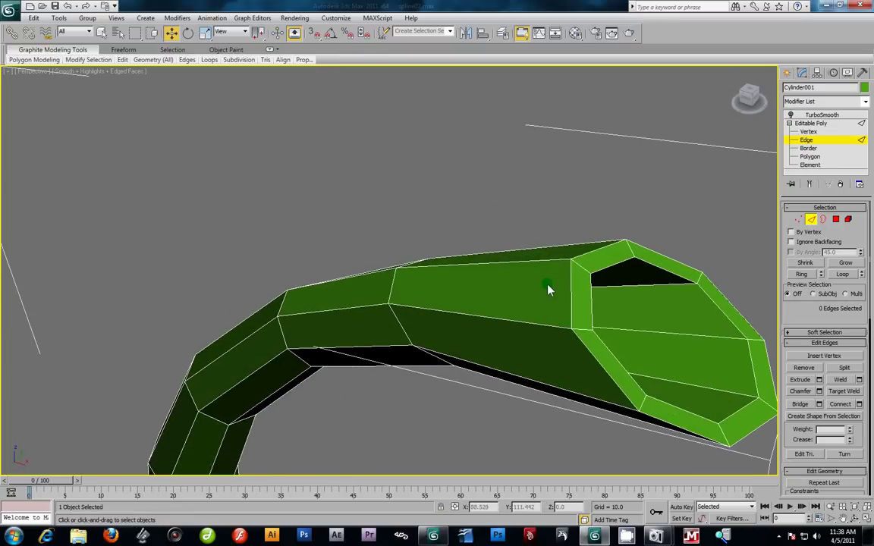
pyautogui.click(582, 270)
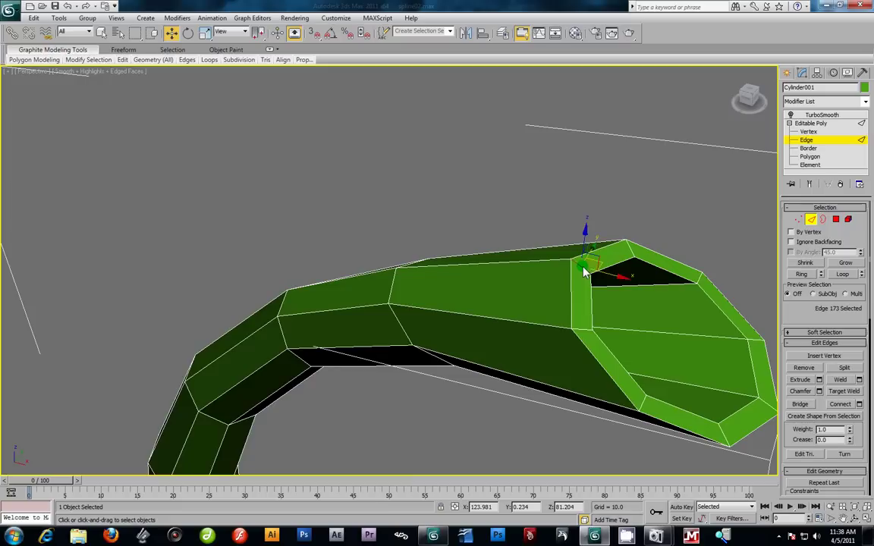
pyautogui.click(810, 275)
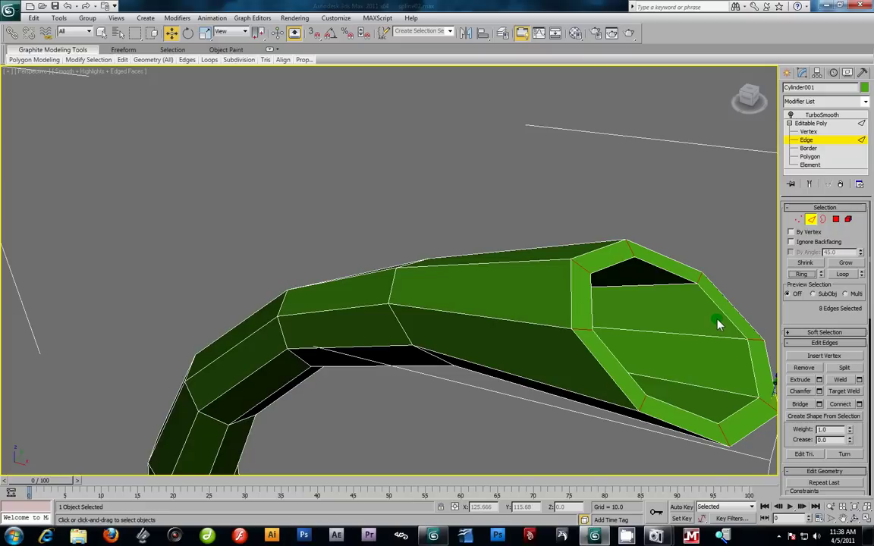
pyautogui.click(667, 278)
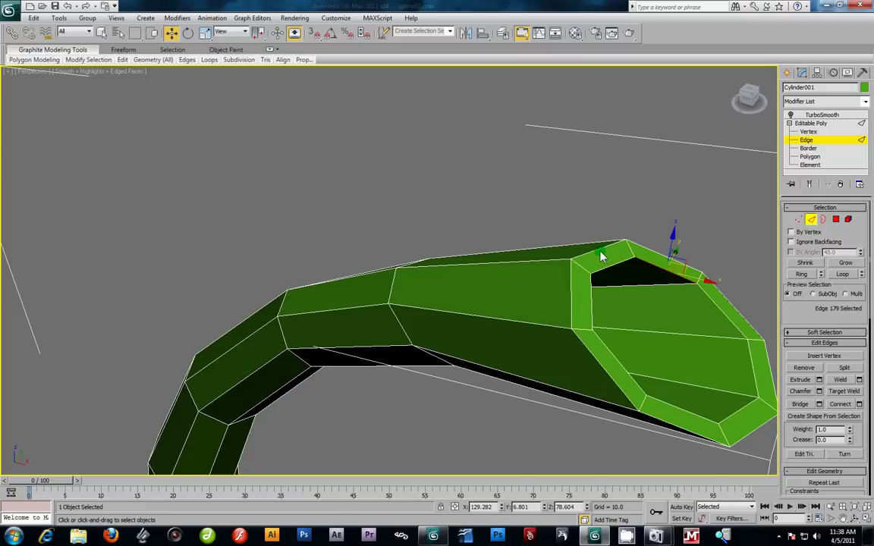
pyautogui.click(842, 274)
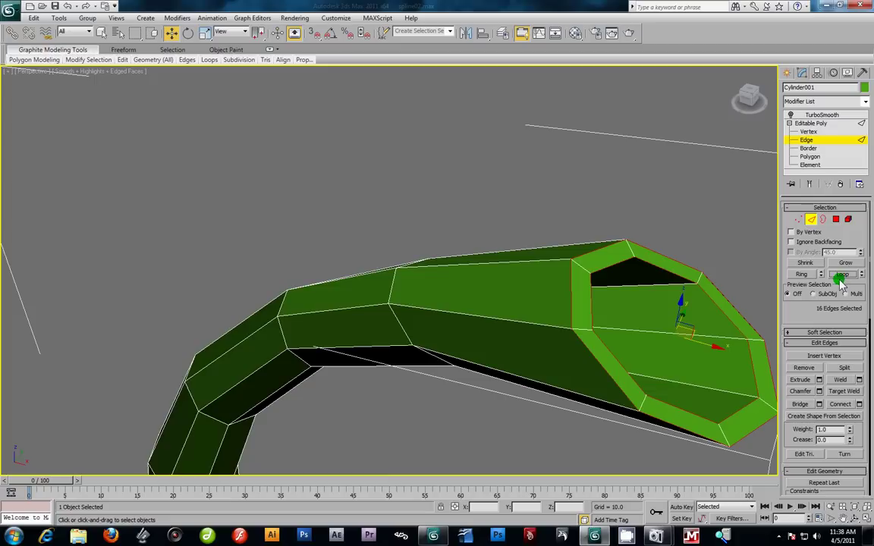
pyautogui.click(818, 391)
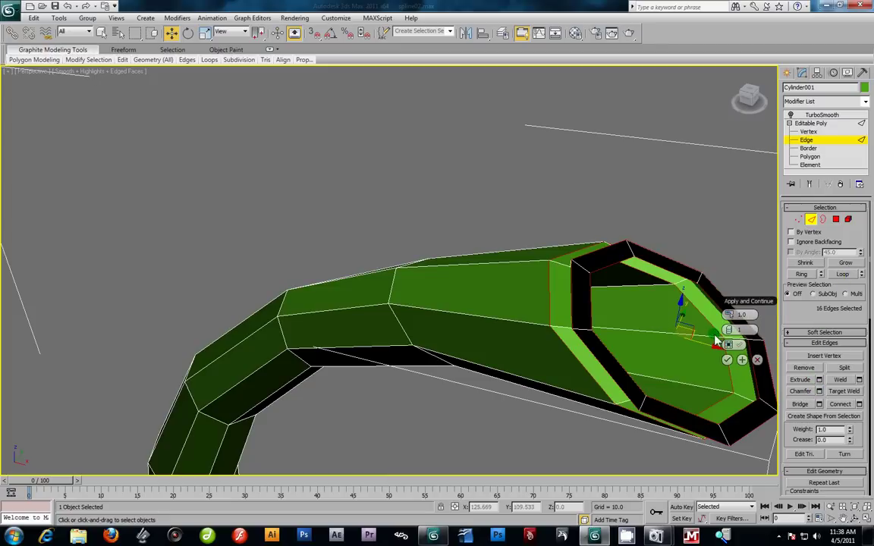
pyautogui.moveTo(743, 322)
pyautogui.mouseDown()
pyautogui.moveTo(744, 308)
pyautogui.moveTo(739, 318)
pyautogui.mouseUp()
pyautogui.click(726, 315)
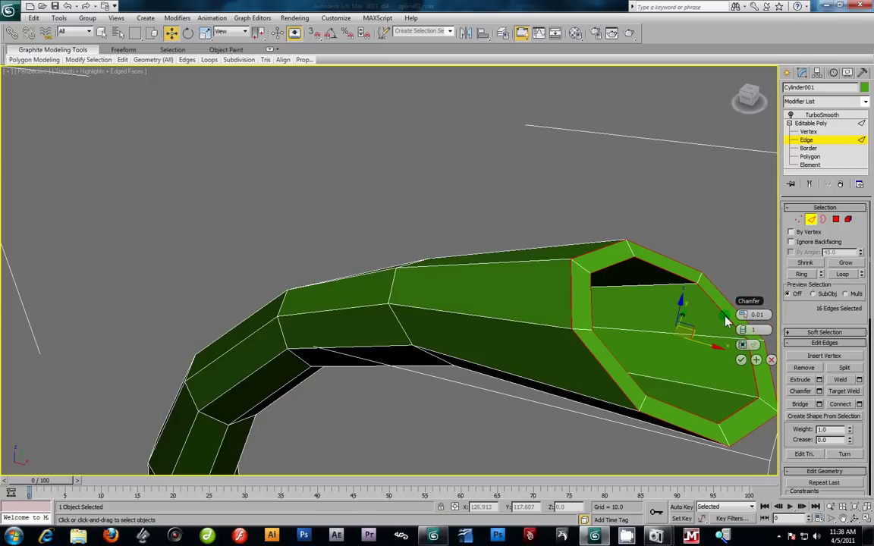
pyautogui.moveTo(747, 318); pyautogui.dragTo(748, 320)
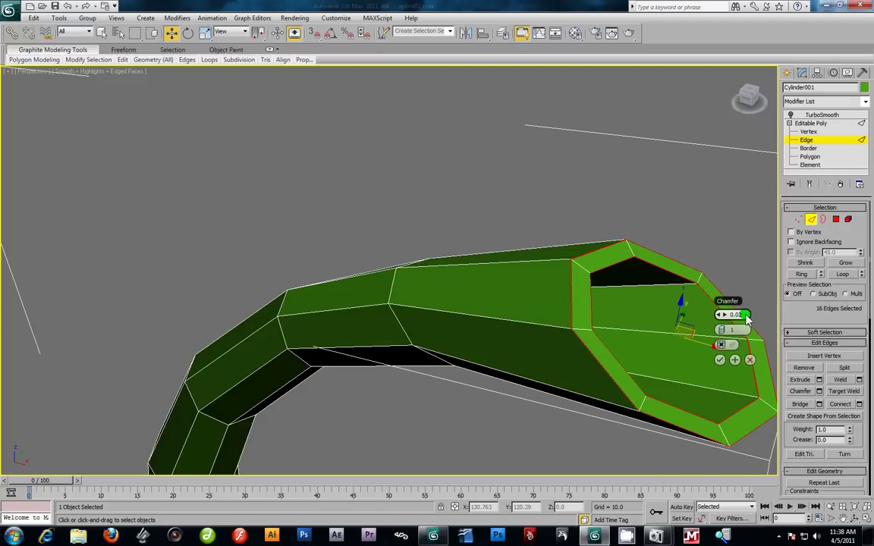
pyautogui.click(724, 317)
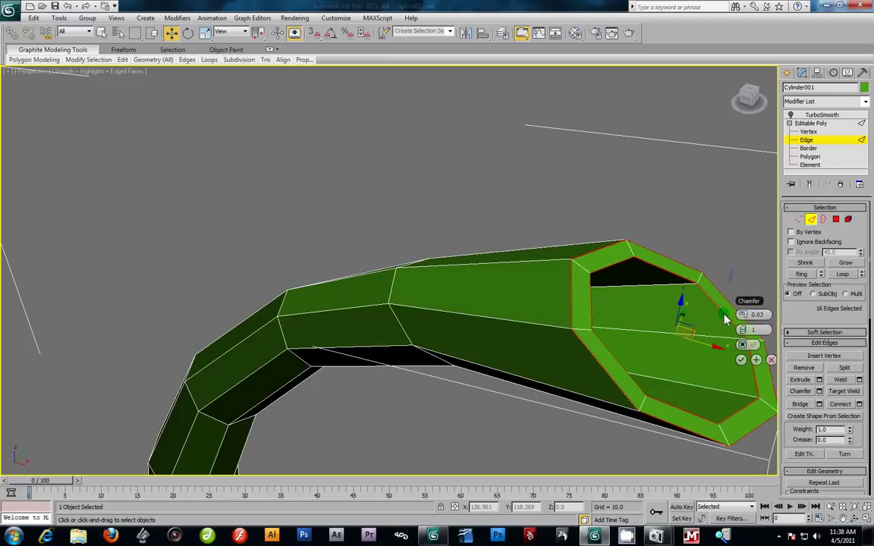
pyautogui.click(724, 317)
pyautogui.moveTo(750, 298); pyautogui.dragTo(724, 298)
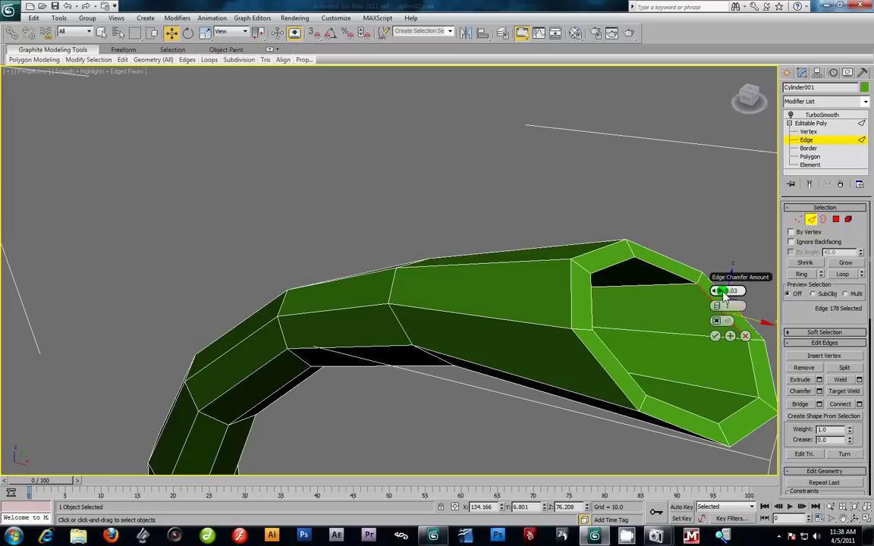
# Reselect the rim's outer and inner edge loops and chamfer them by 0.151 with one segment
pyautogui.click(768, 336)
pyautogui.keyDown('ctrl'); pyautogui.click(693, 275); pyautogui.keyUp('ctrl')
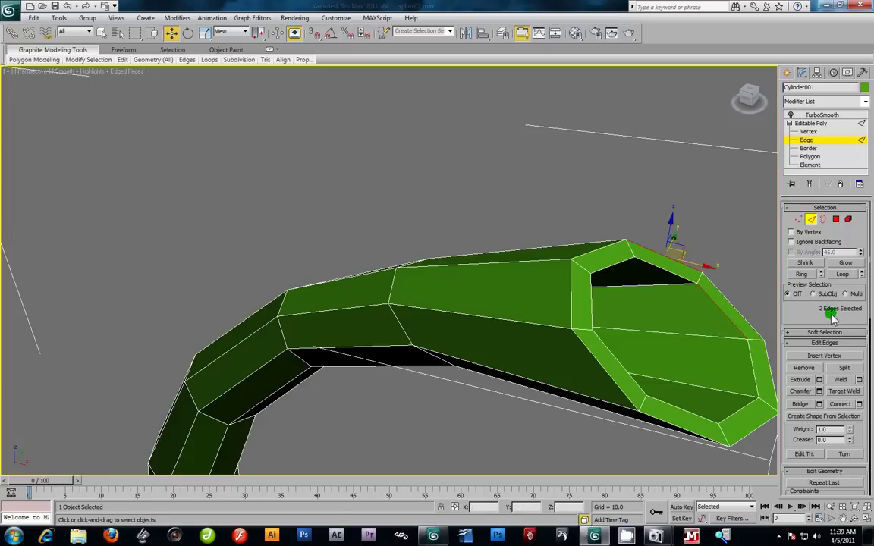
pyautogui.click(845, 275)
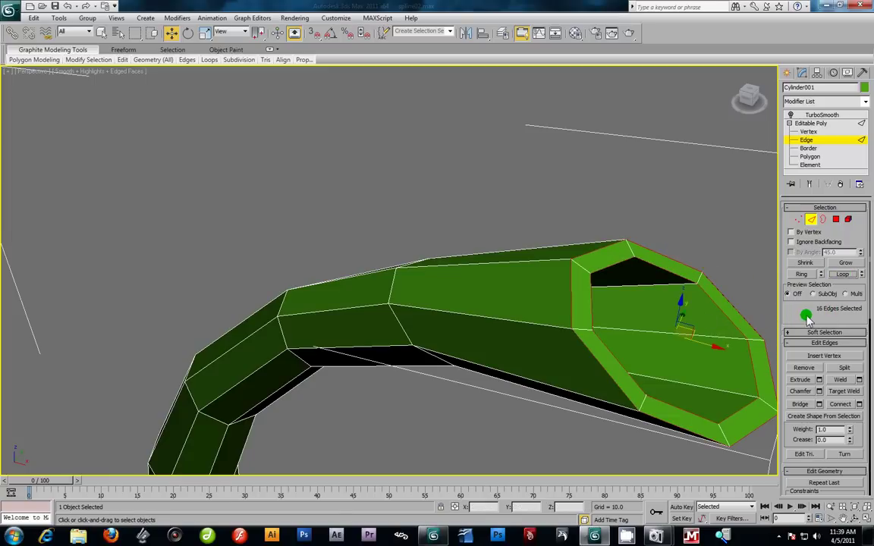
pyautogui.click(819, 391)
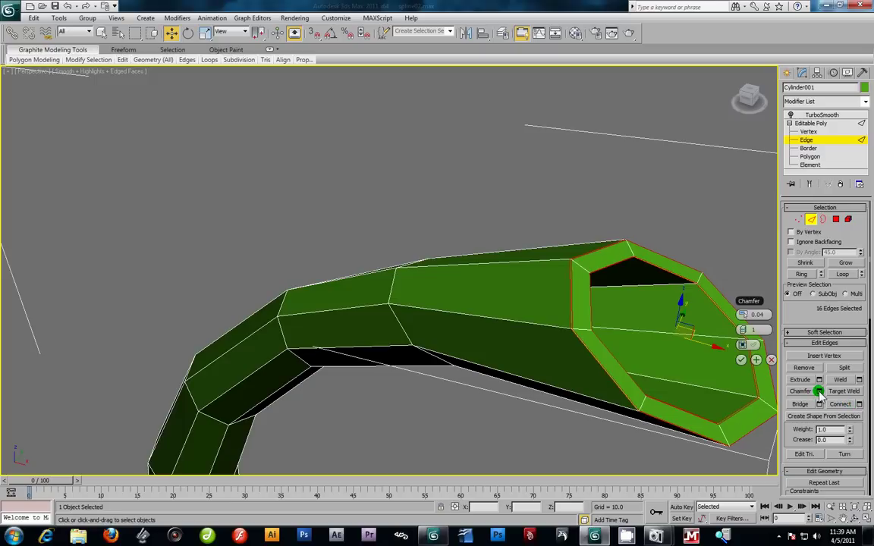
pyautogui.click(734, 323)
pyautogui.moveTo(721, 322); pyautogui.dragTo(722, 316)
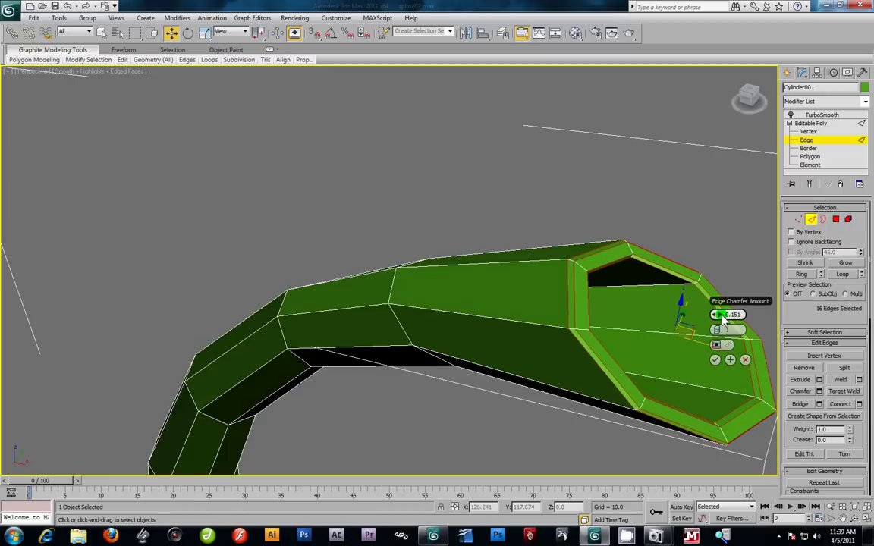
pyautogui.click(715, 360)
pyautogui.moveTo(632, 357); pyautogui.dragTo(468, 295, button='middle')
pyautogui.scroll(-3, 612, 346)
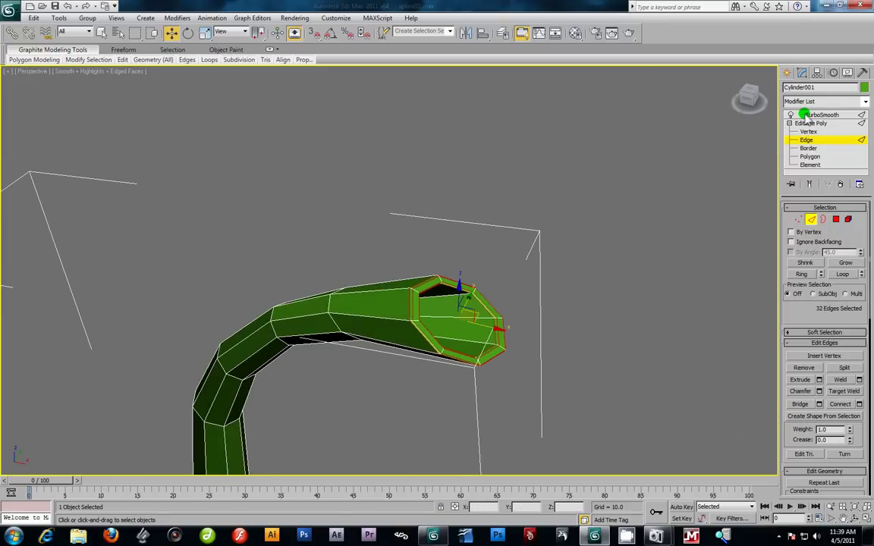
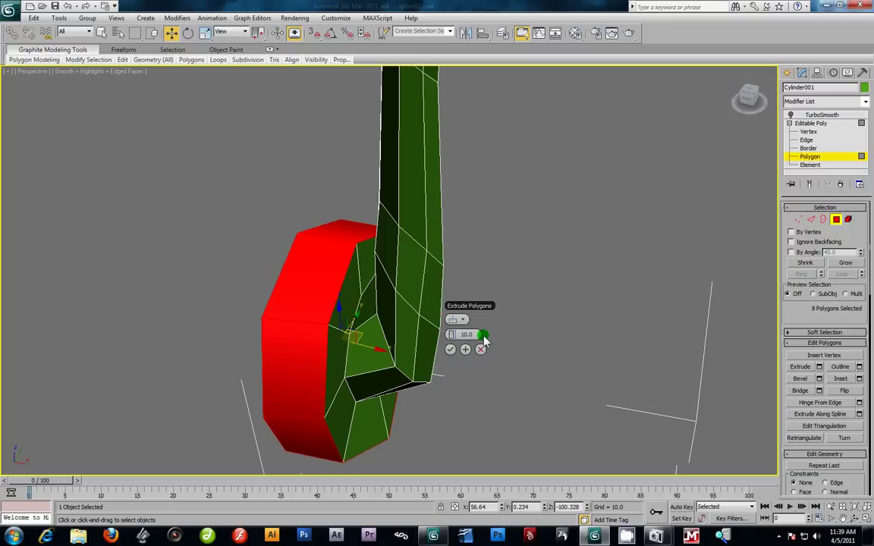
# Extrude the selected ring of eight polygons at the spout's base outward by 1.671 to form a collar
pyautogui.moveTo(453, 336); pyautogui.dragTo(415, 343)
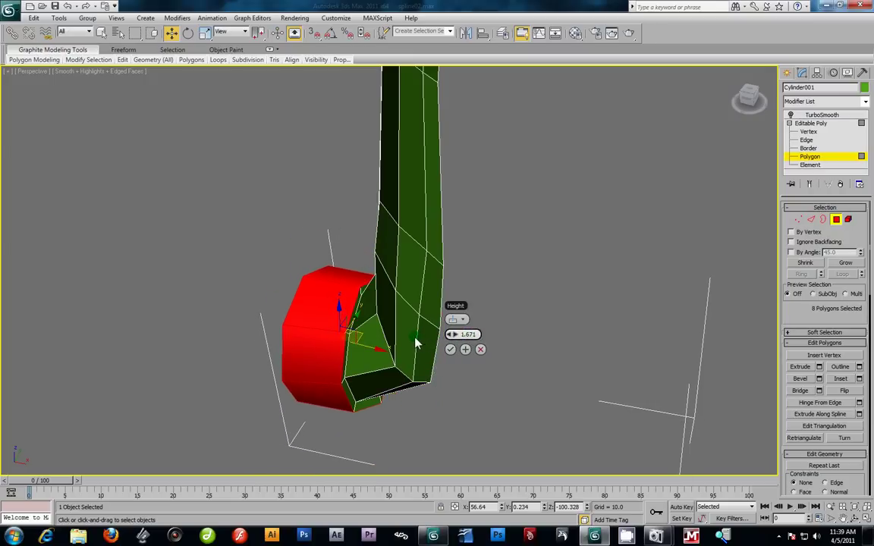
pyautogui.click(449, 350)
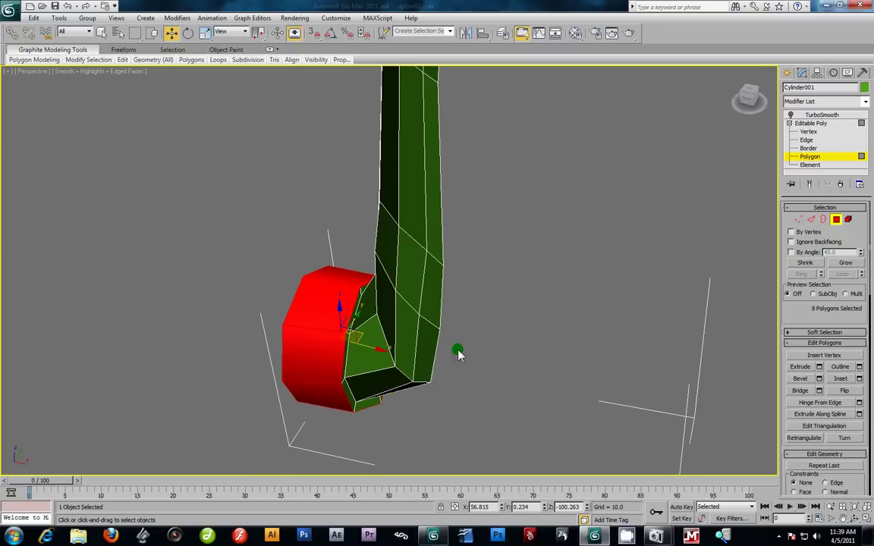
pyautogui.moveTo(460, 351); pyautogui.dragTo(526, 340, button='middle')
pyautogui.scroll(2, 526, 340)
# Connect the ring of edges between the spout and its base collar with one segment, slid to -96 against the collar
pyautogui.click(806, 139)
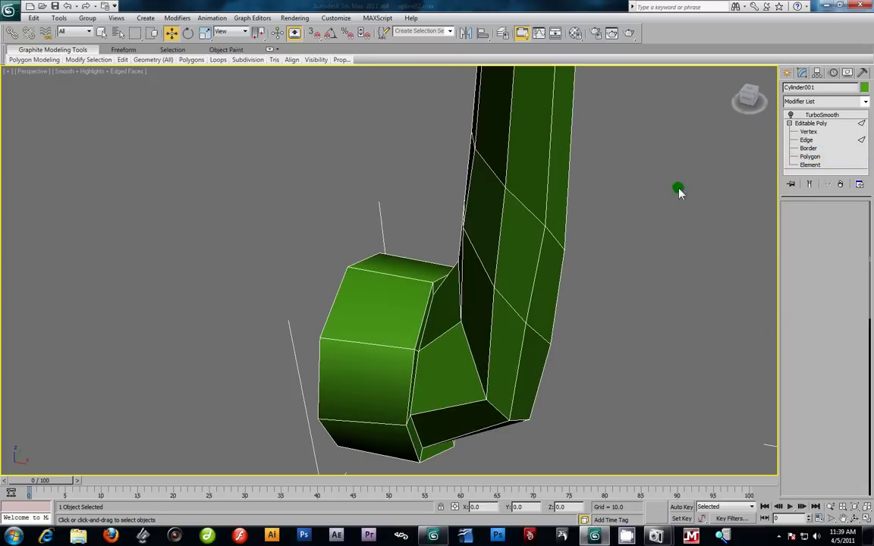
pyautogui.moveTo(441, 371); pyautogui.dragTo(452, 255, button='middle')
pyautogui.scroll(3, 443, 358)
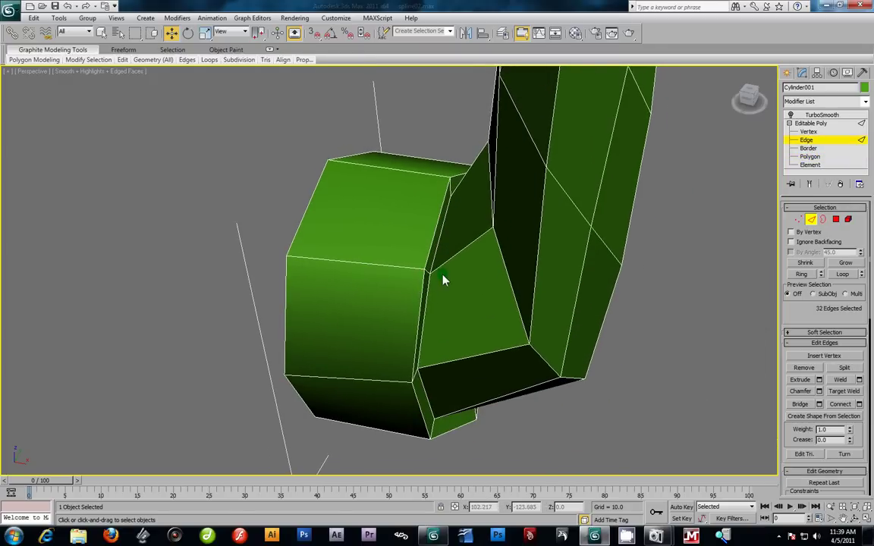
pyautogui.click(457, 253)
pyautogui.click(800, 274)
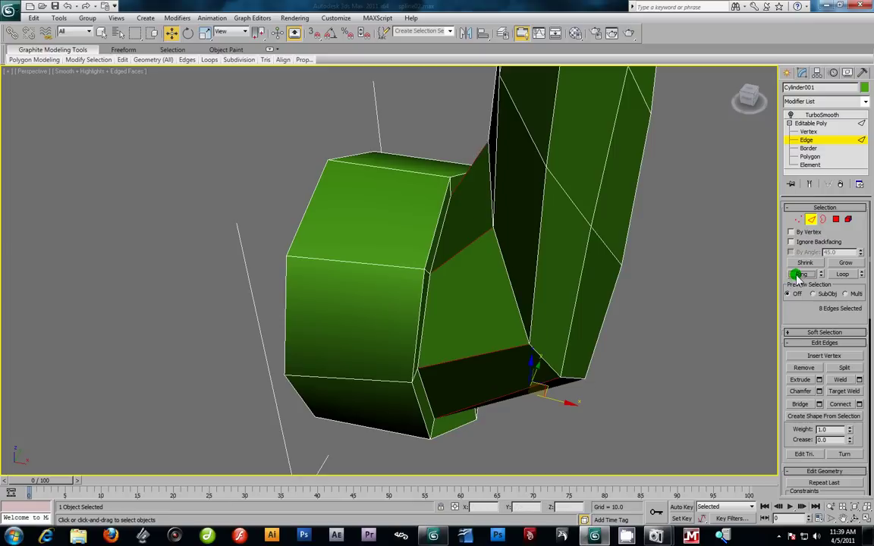
pyautogui.click(857, 405)
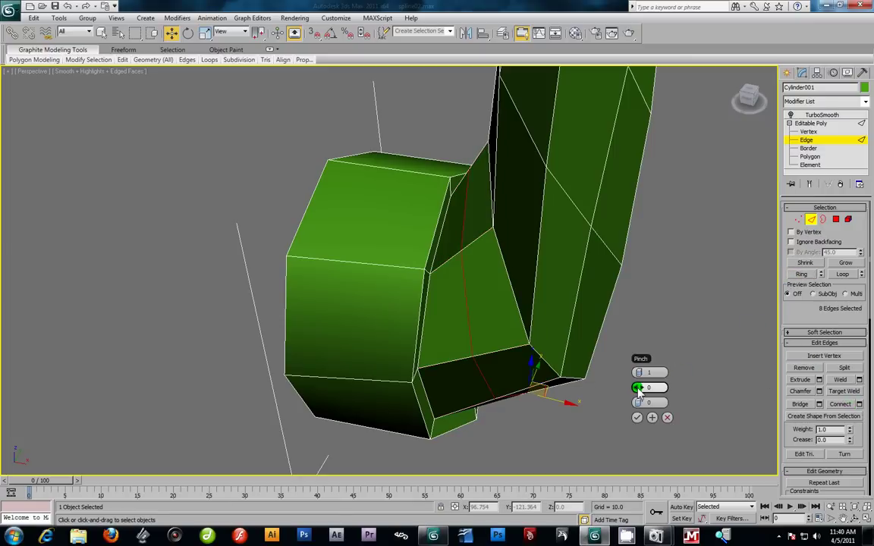
pyautogui.moveTo(637, 402); pyautogui.dragTo(493, 409)
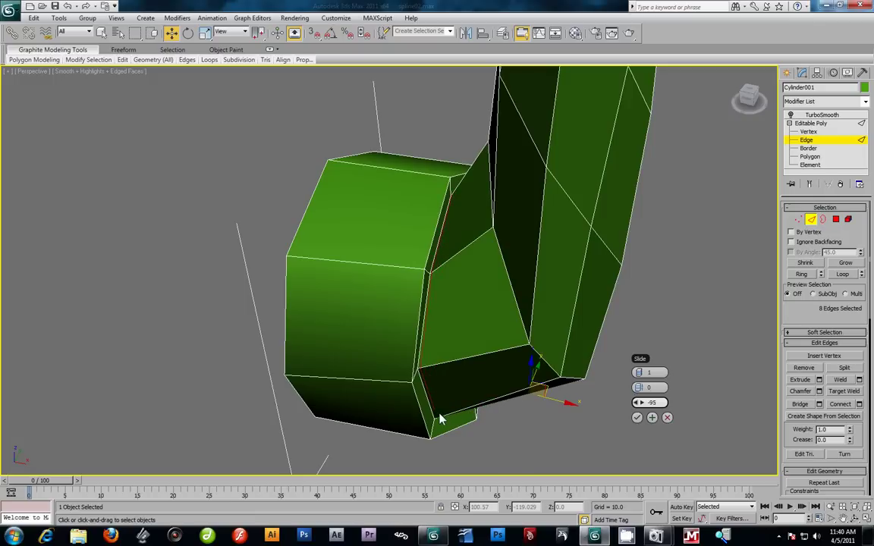
pyautogui.click(636, 417)
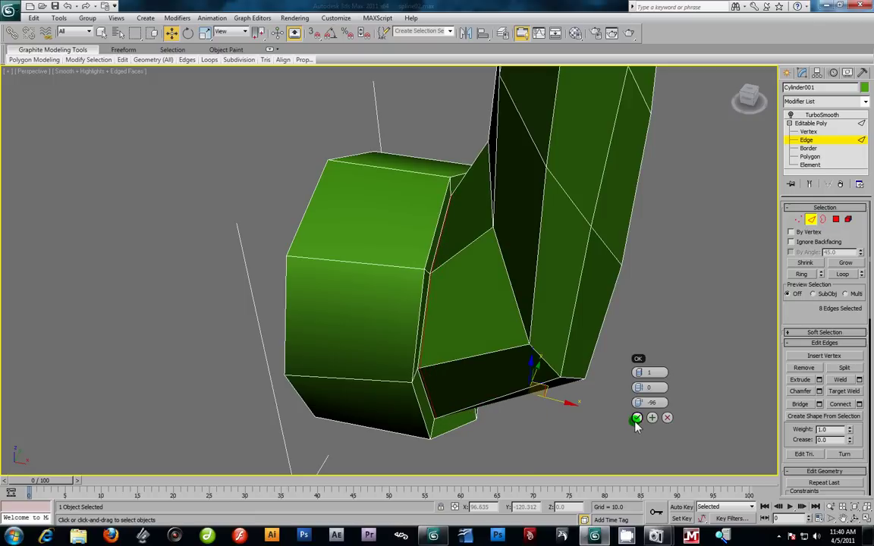
# Connect the ring of short edges across the collar's front face with one segment and slide it to -86
pyautogui.click(432, 429)
pyautogui.click(807, 276)
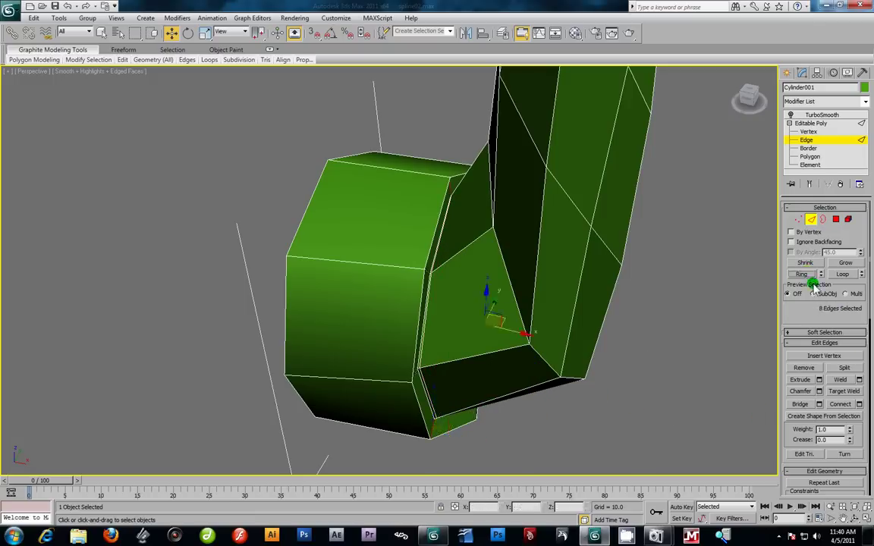
pyautogui.click(859, 405)
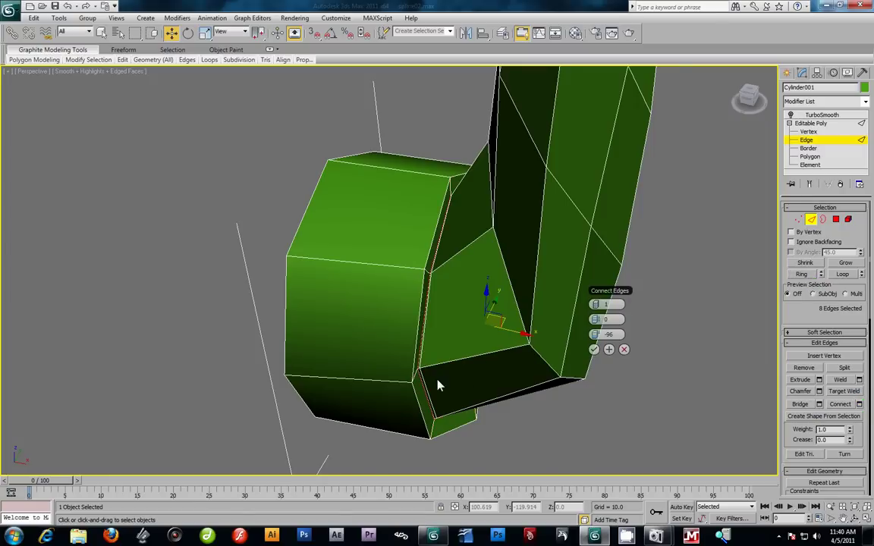
pyautogui.keyDown('alt'); pyautogui.moveTo(438, 380); pyautogui.dragTo(434, 380, button='middle'); pyautogui.keyUp('alt')
pyautogui.scroll(5, 433, 385)
pyautogui.moveTo(487, 407); pyautogui.dragTo(398, 277, button='middle')
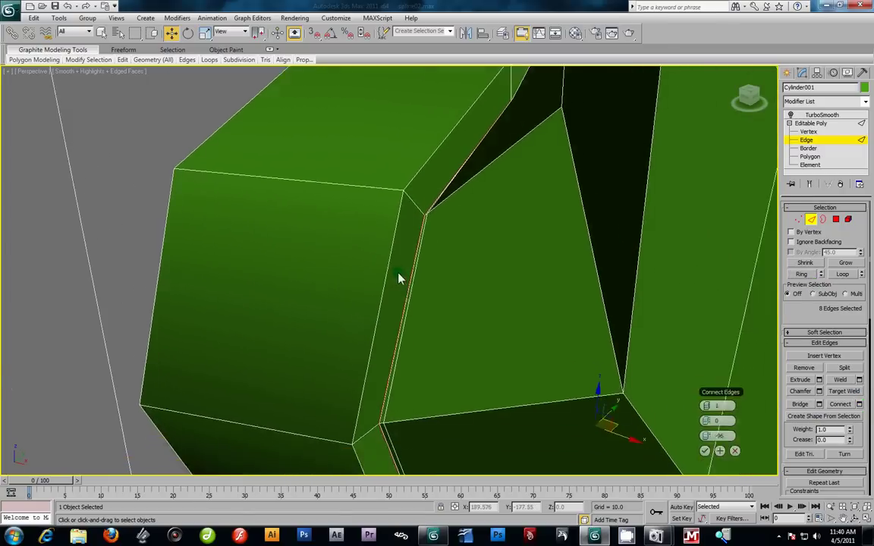
pyautogui.scroll(2, 421, 329)
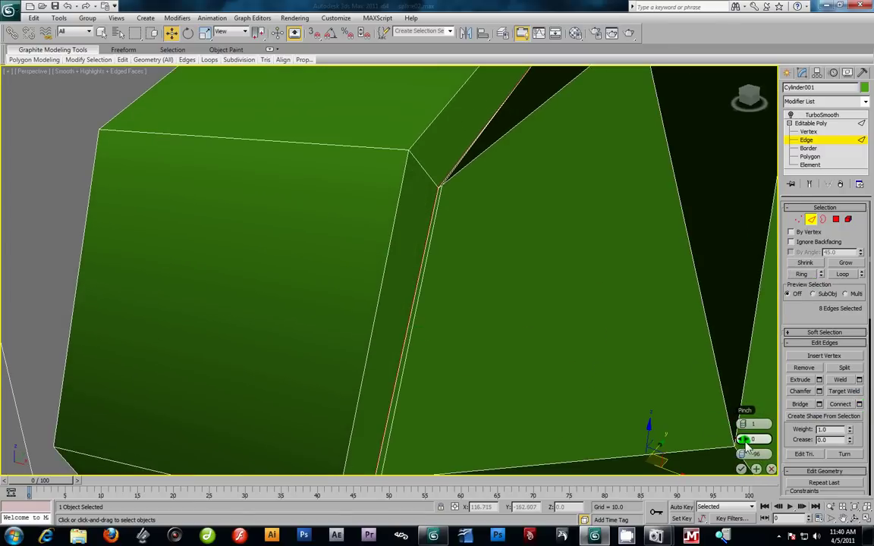
pyautogui.moveTo(747, 455); pyautogui.dragTo(760, 463)
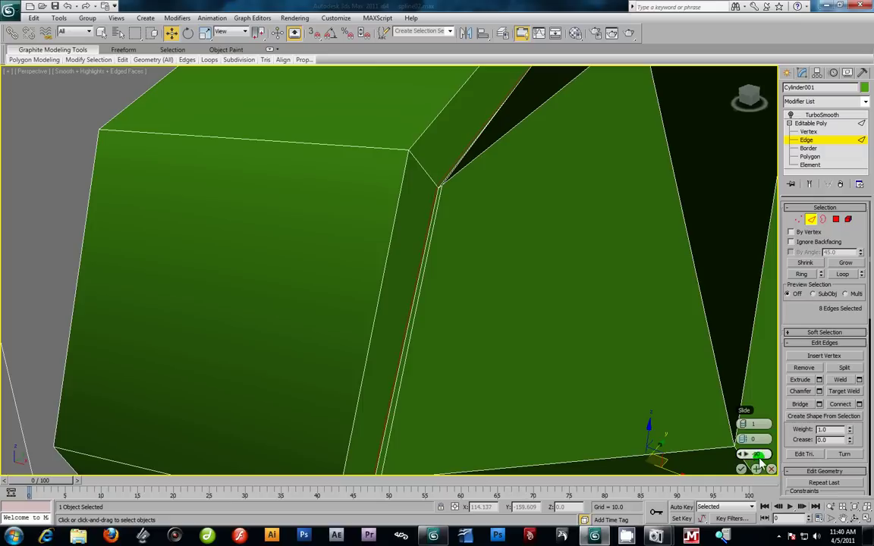
pyautogui.click(743, 469)
pyautogui.scroll(-3, 464, 281)
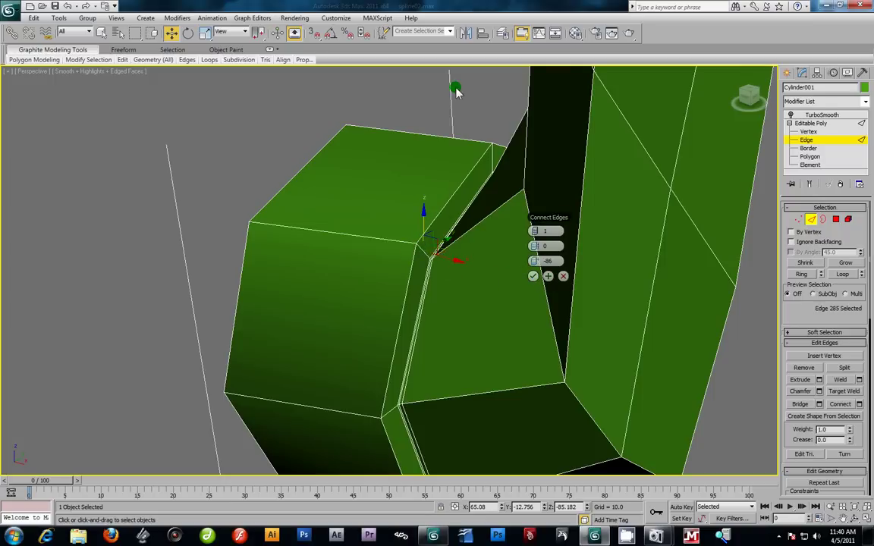
pyautogui.click(465, 111)
pyautogui.click(421, 253)
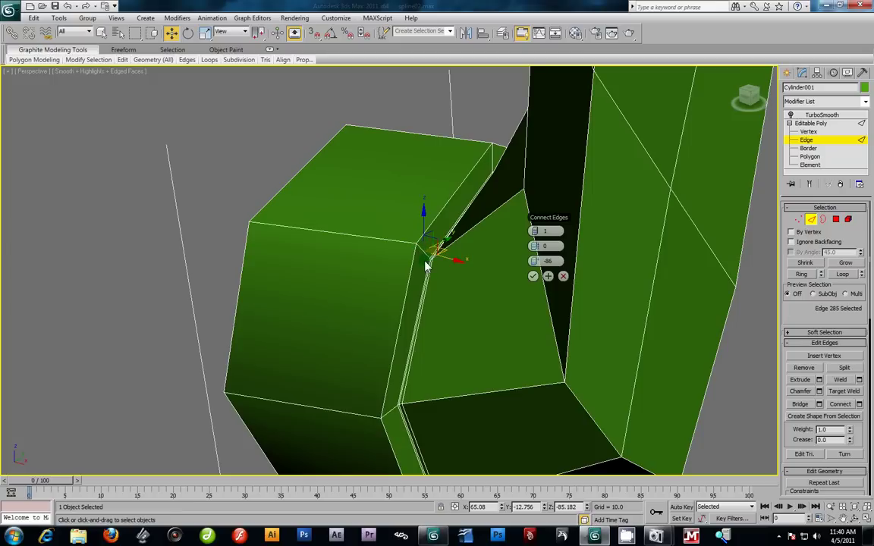
pyautogui.click(806, 274)
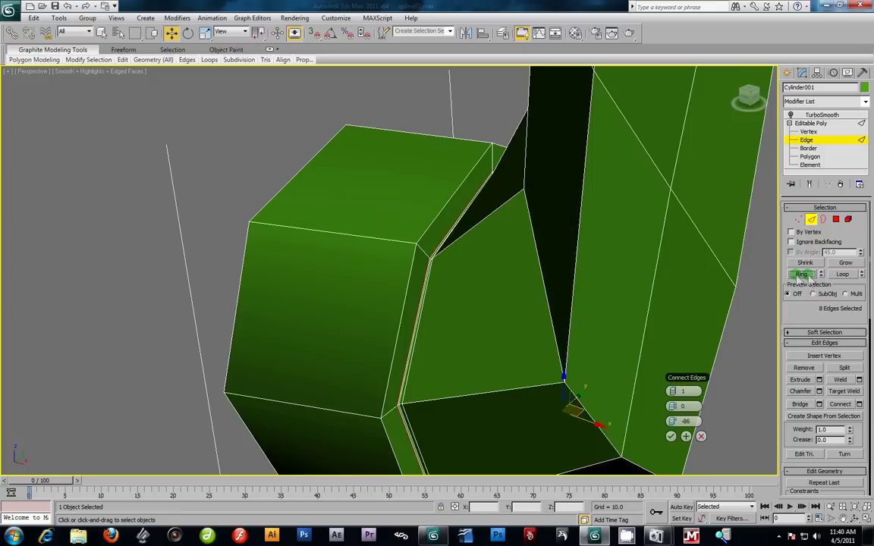
pyautogui.click(423, 255)
pyautogui.keyDown('alt'); pyautogui.moveTo(421, 350); pyautogui.dragTo(429, 269, button='middle'); pyautogui.keyUp('alt')
pyautogui.click(359, 148)
pyautogui.click(406, 241)
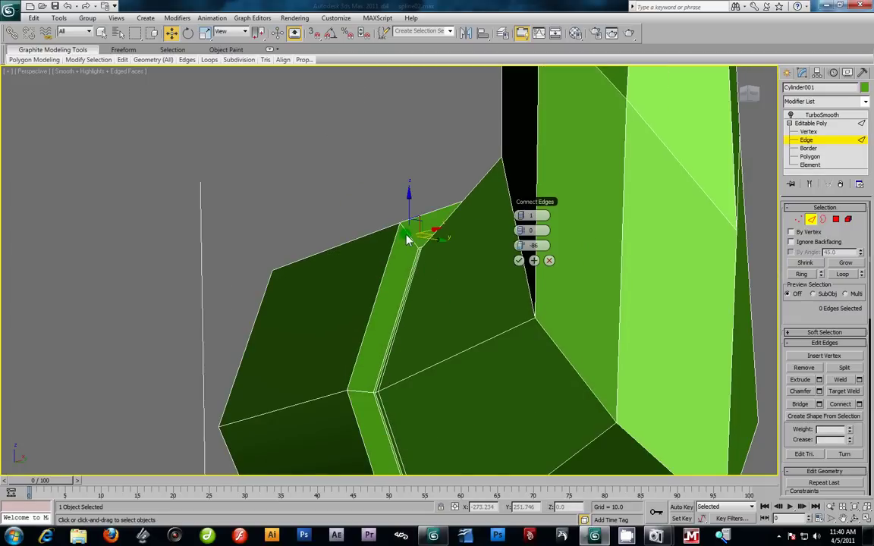
pyautogui.click(360, 396)
pyautogui.keyDown('alt'); pyautogui.moveTo(358, 399); pyautogui.dragTo(399, 442, button='middle'); pyautogui.keyUp('alt')
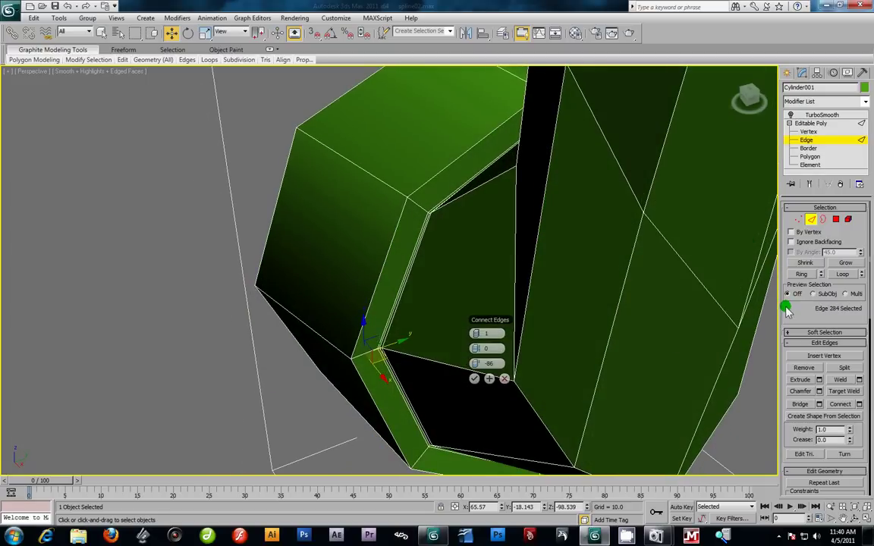
pyautogui.click(800, 274)
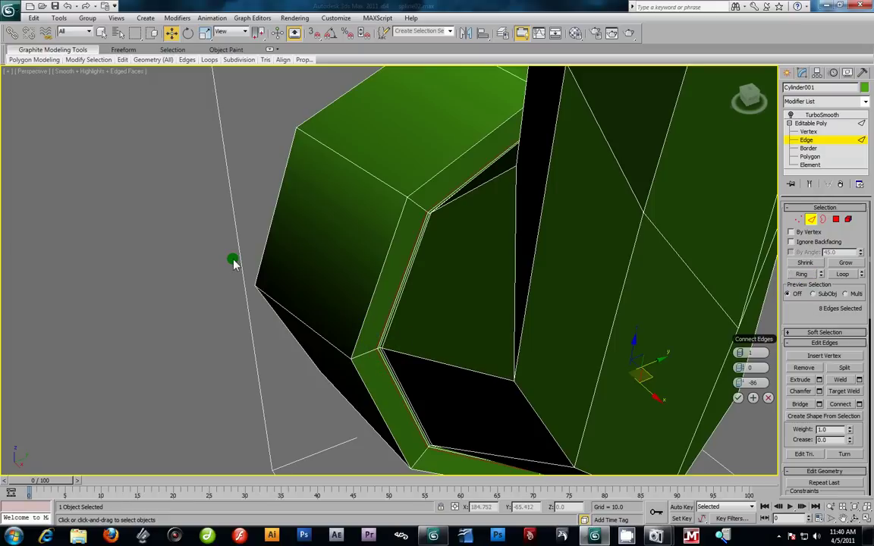
pyautogui.click(806, 140)
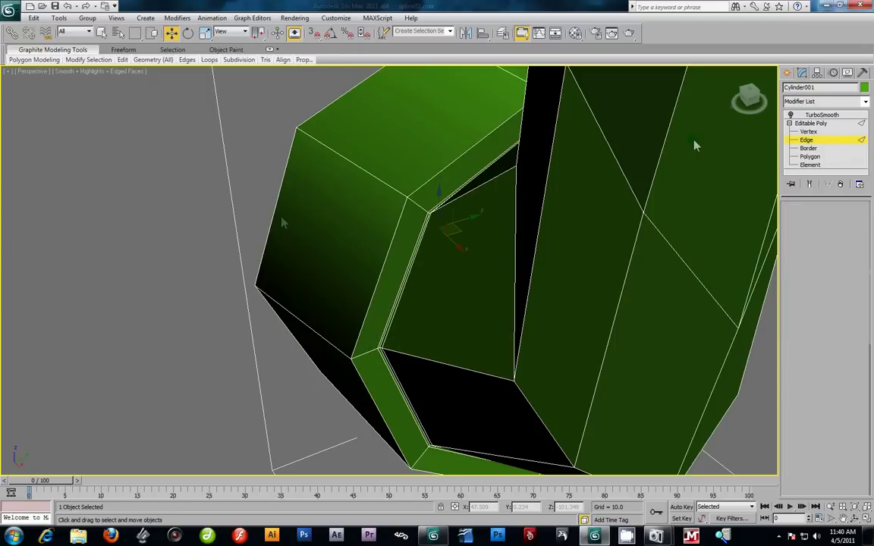
pyautogui.click(229, 255)
pyautogui.keyDown('alt'); pyautogui.moveTo(326, 345); pyautogui.dragTo(386, 352, button='middle'); pyautogui.keyUp('alt')
pyautogui.click(398, 345)
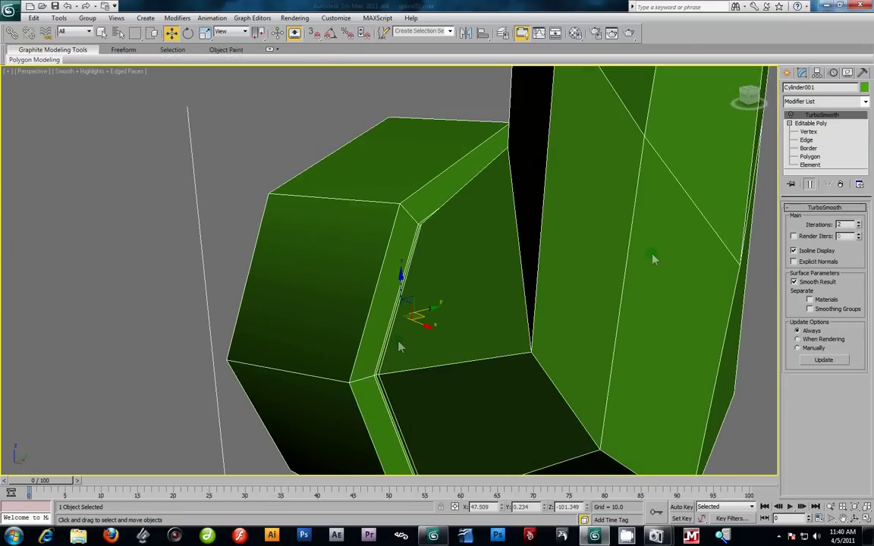
# Connect the edge ring across the collar's front face with one segment, slid to 82 near its outer edge
pyautogui.click(825, 124)
pyautogui.click(805, 141)
pyautogui.click(358, 386)
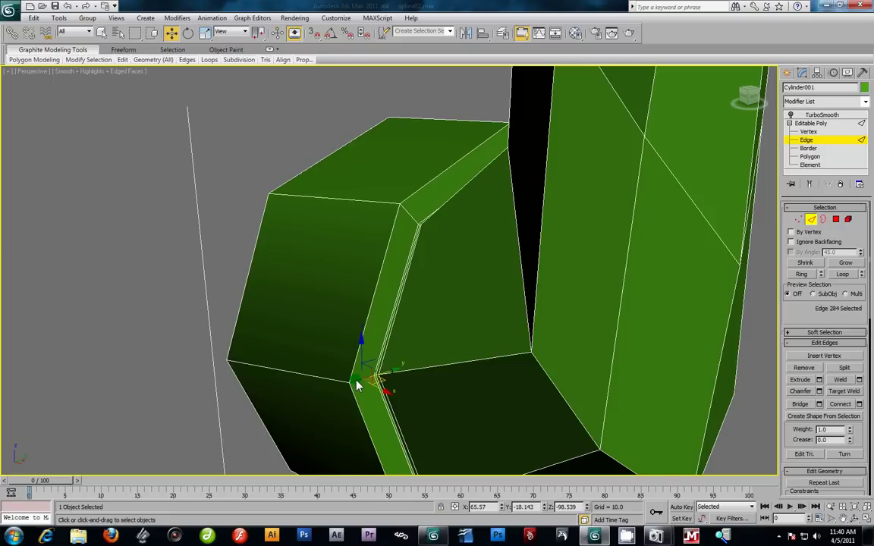
pyautogui.click(803, 274)
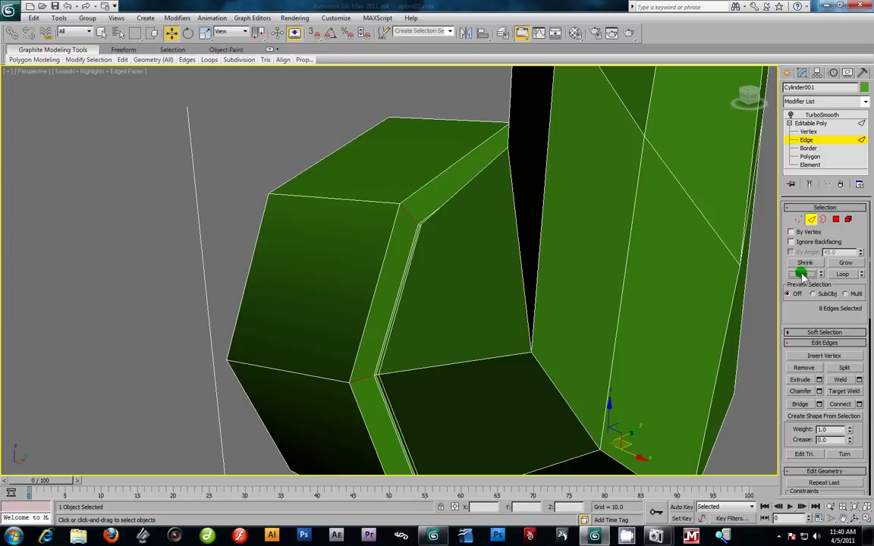
pyautogui.click(860, 404)
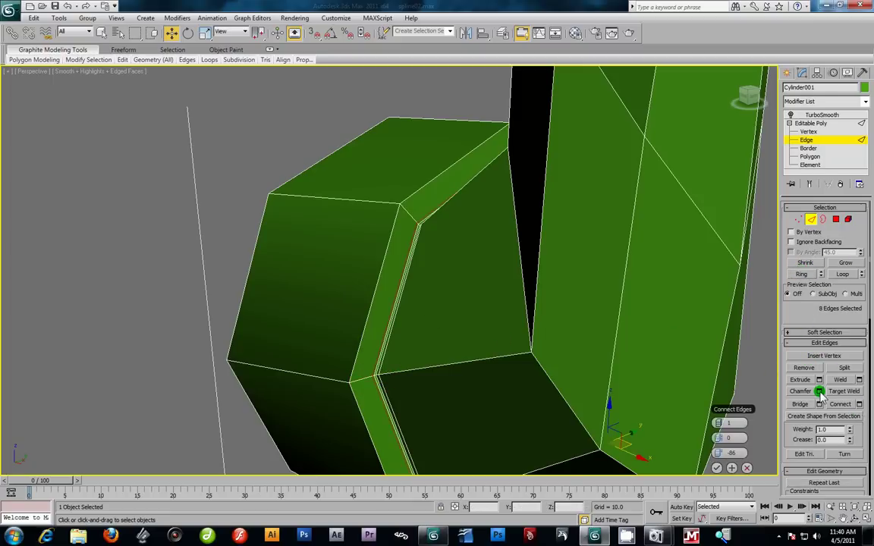
pyautogui.moveTo(718, 454); pyautogui.dragTo(866, 453)
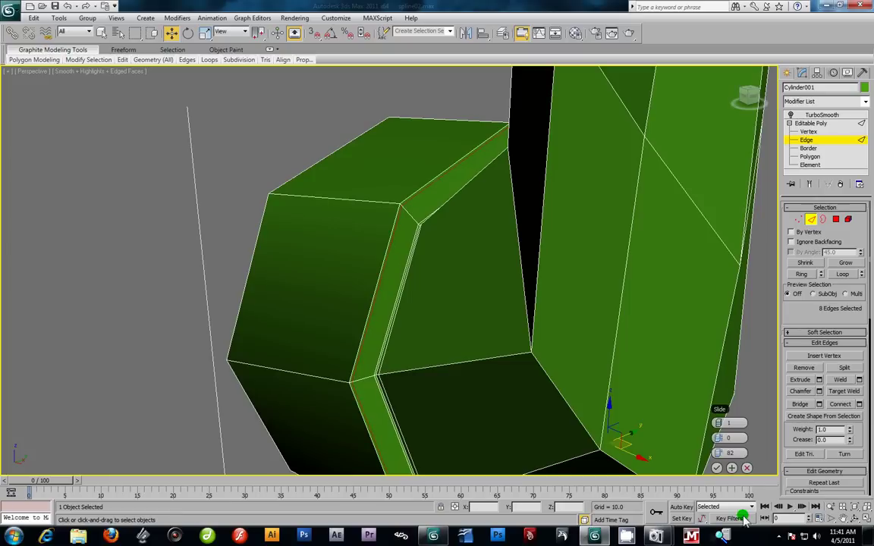
pyautogui.click(716, 467)
# Connect the ring of edges along the collar's outer side with one segment, slid to about 95 near the front edge
pyautogui.click(339, 386)
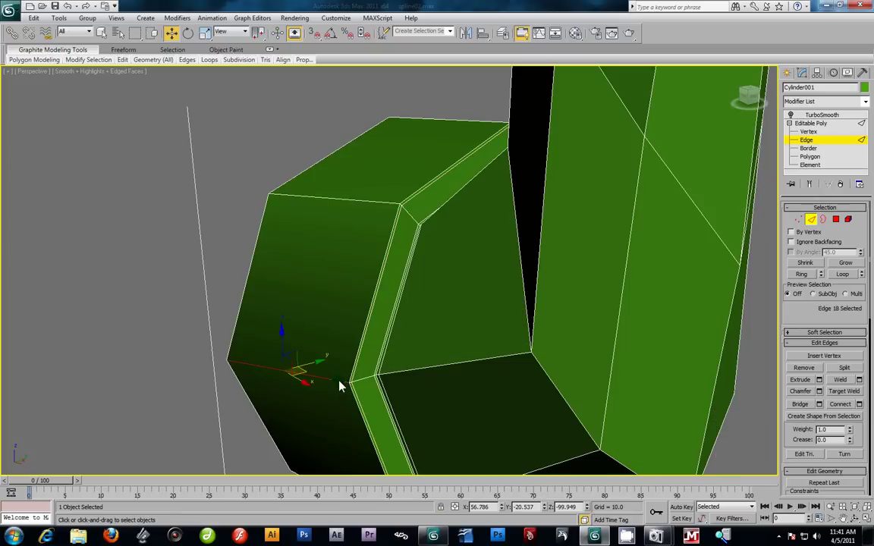
pyautogui.click(802, 274)
pyautogui.click(857, 404)
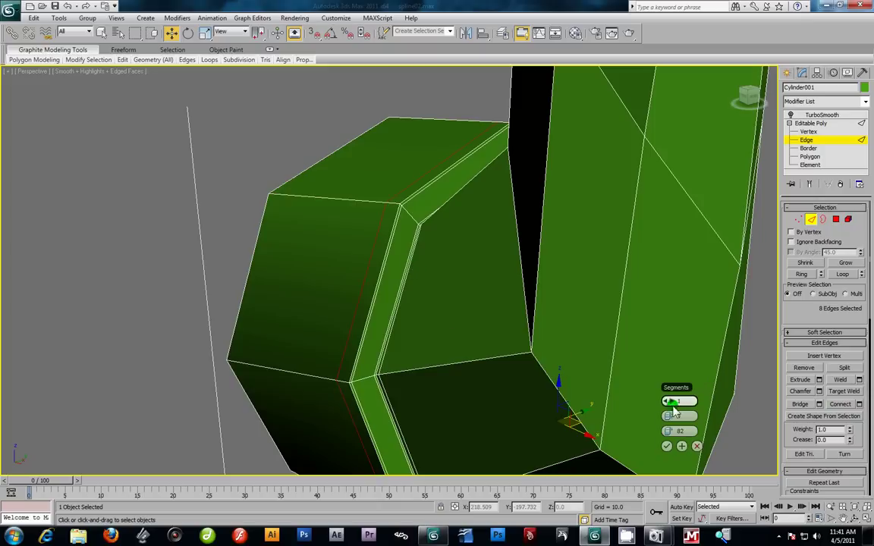
pyautogui.moveTo(681, 432); pyautogui.dragTo(694, 434)
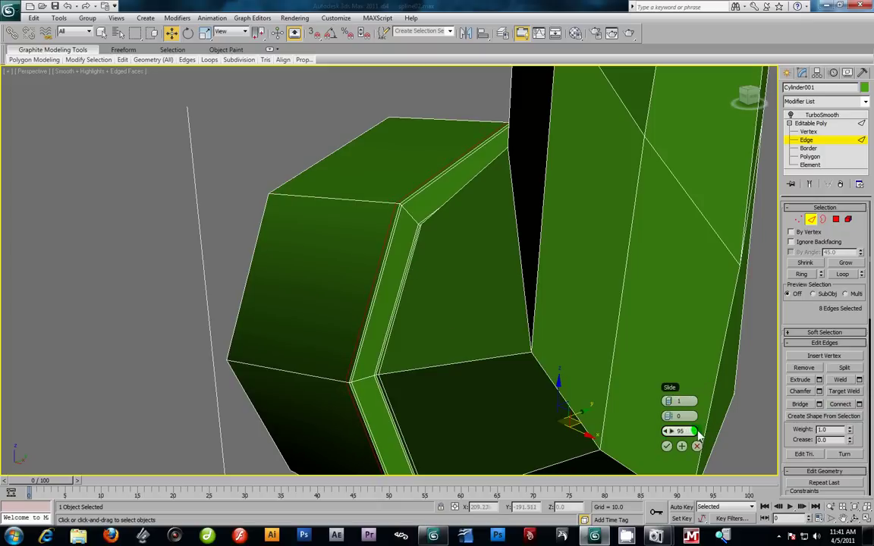
pyautogui.click(666, 446)
# Select the open border at the back of the collar and delete the inward-facing faces attached to it
pyautogui.keyDown('alt'); pyautogui.moveTo(648, 436); pyautogui.dragTo(439, 293, button='middle'); pyautogui.keyUp('alt')
pyautogui.scroll(3, 415, 337)
pyautogui.scroll(3, 516, 300)
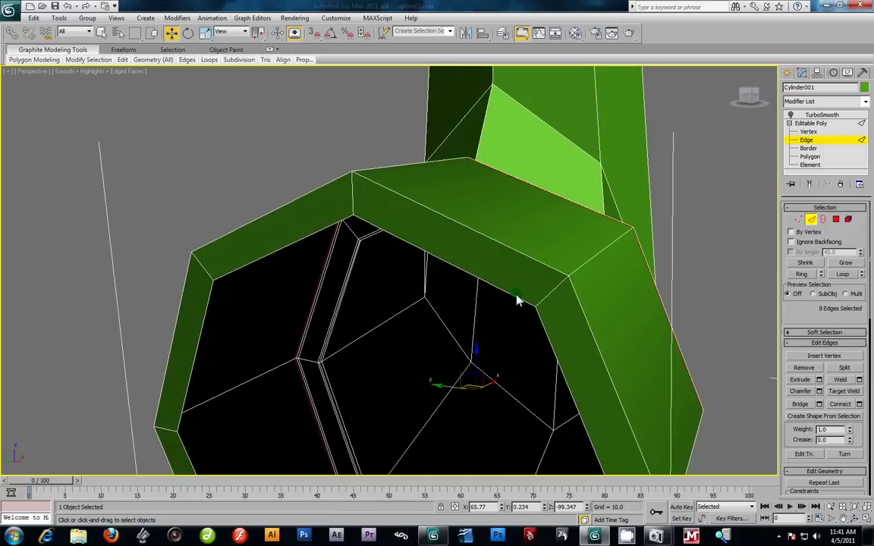
pyautogui.click(550, 295)
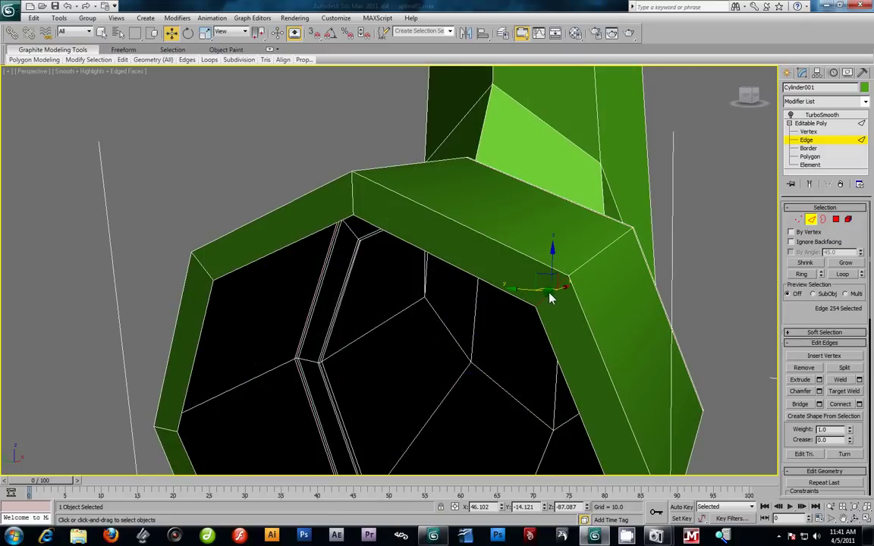
pyautogui.press('3')
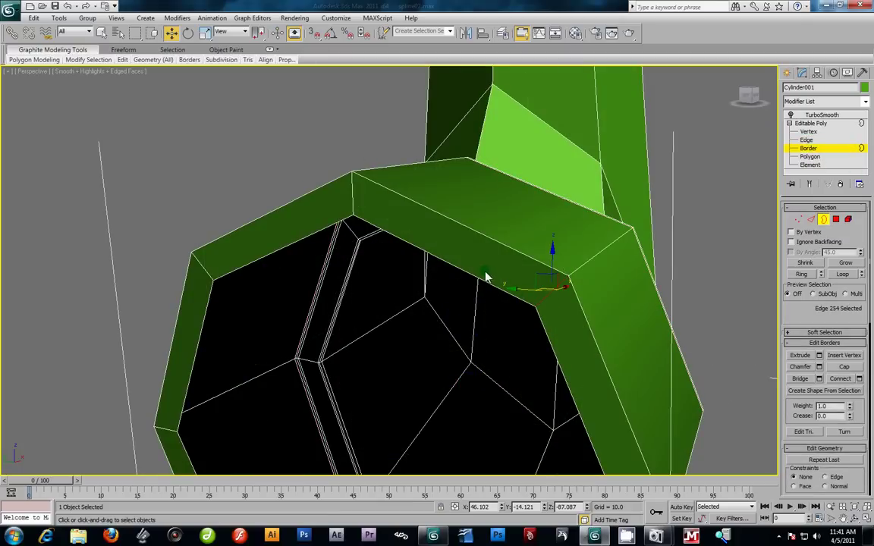
pyautogui.click(479, 284)
pyautogui.press('Delete')
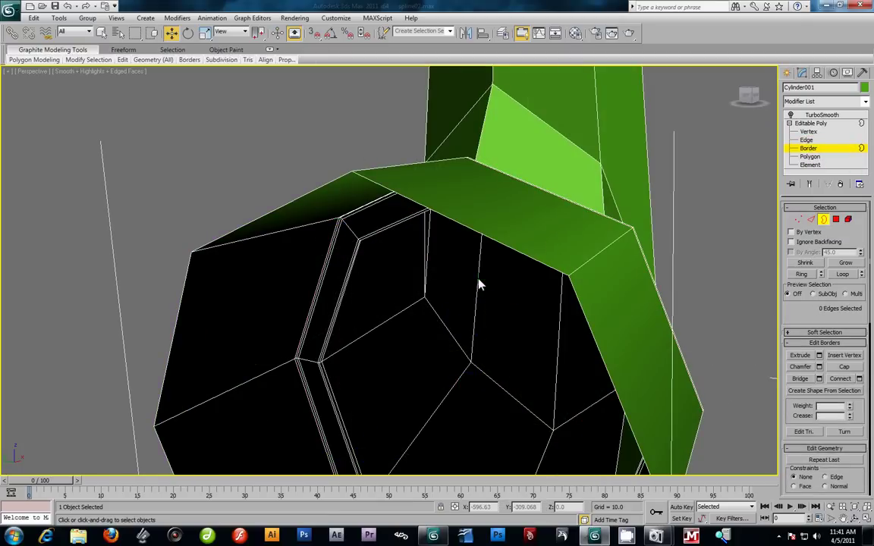
# Turn TurboSmooth back on for the spout, check it against the jug, and deselect it
pyautogui.scroll(-5, 509, 280)
pyautogui.keyDown('alt'); pyautogui.moveTo(520, 275); pyautogui.dragTo(470, 281, button='middle'); pyautogui.keyUp('alt')
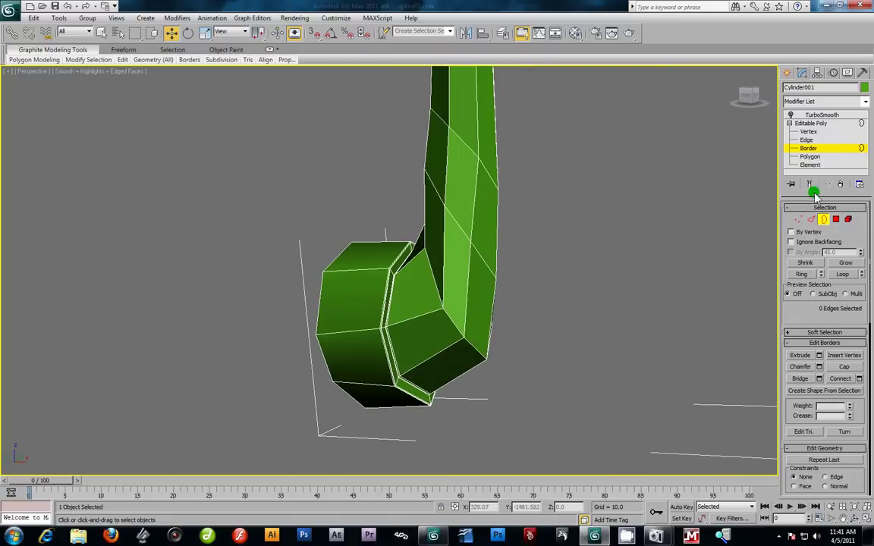
pyautogui.click(811, 116)
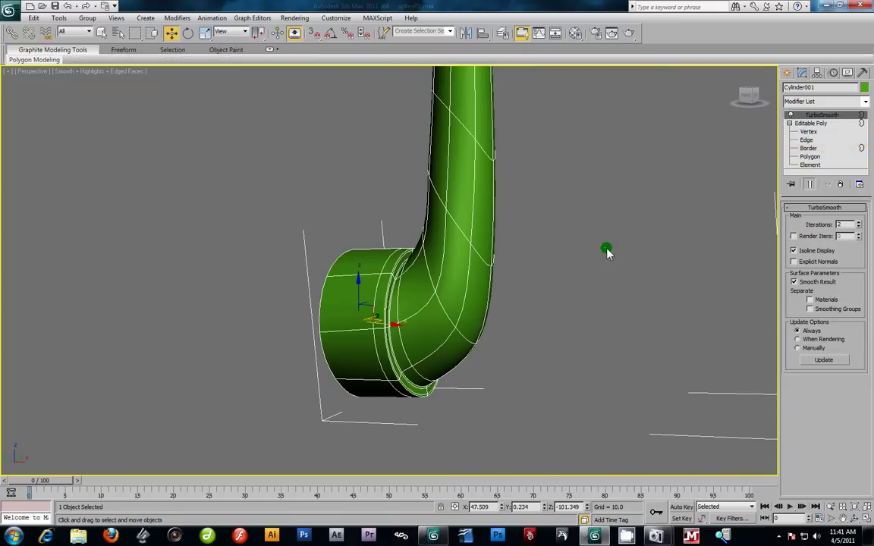
pyautogui.click(532, 294)
pyautogui.keyDown('alt'); pyautogui.moveTo(532, 294); pyautogui.dragTo(481, 215, button='middle'); pyautogui.keyUp('alt')
pyautogui.scroll(-5, 468, 294)
pyautogui.keyDown('alt'); pyautogui.moveTo(468, 295); pyautogui.dragTo(480, 323, button='middle'); pyautogui.keyUp('alt')
pyautogui.rightClick(480, 318)
pyautogui.click(505, 274)
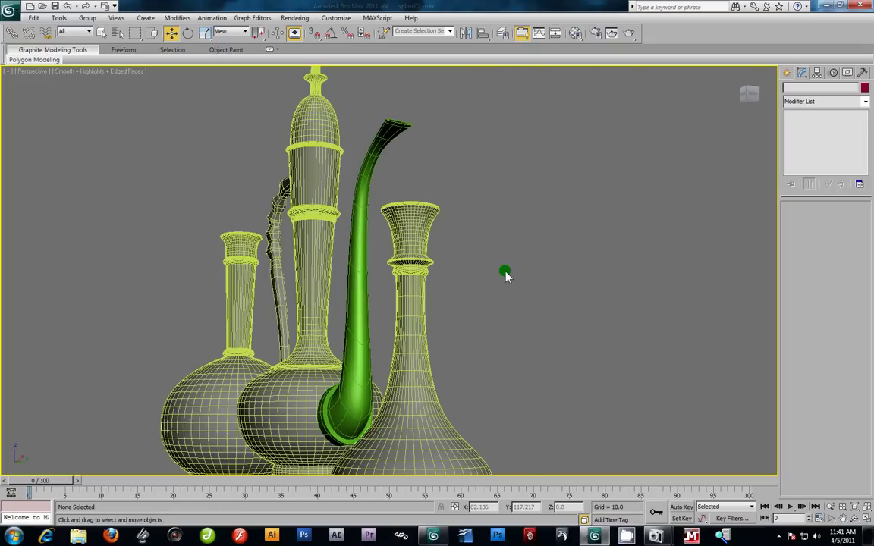
# Select the jug, its handle and spout, and both vases, and assign the 01 - Default material to the selection
pyautogui.scroll(-4, 489, 281)
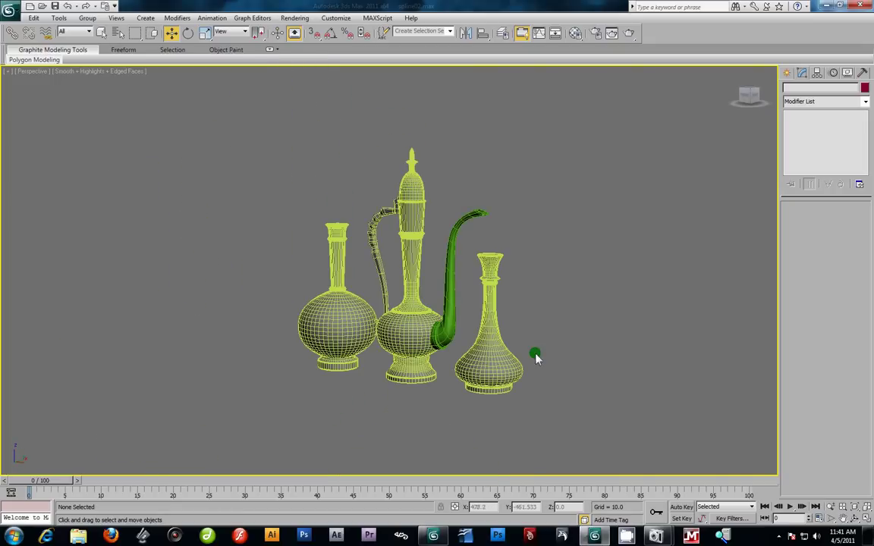
pyautogui.moveTo(239, 113); pyautogui.dragTo(586, 440)
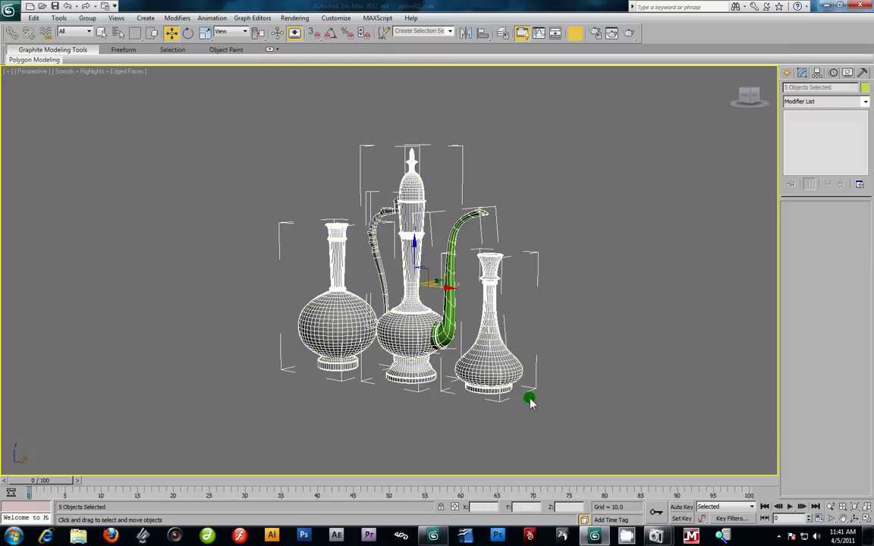
pyautogui.press('m')
pyautogui.moveTo(64, 126); pyautogui.dragTo(407, 281)
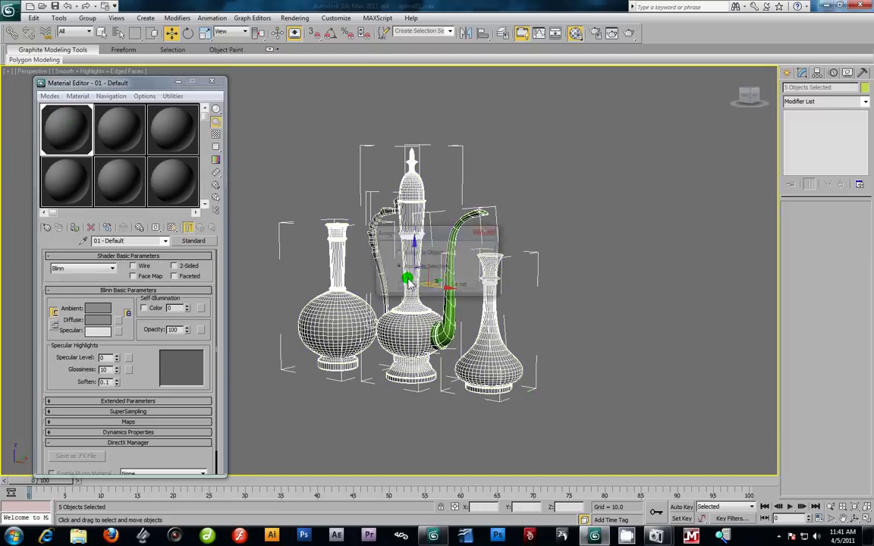
pyautogui.click(413, 283)
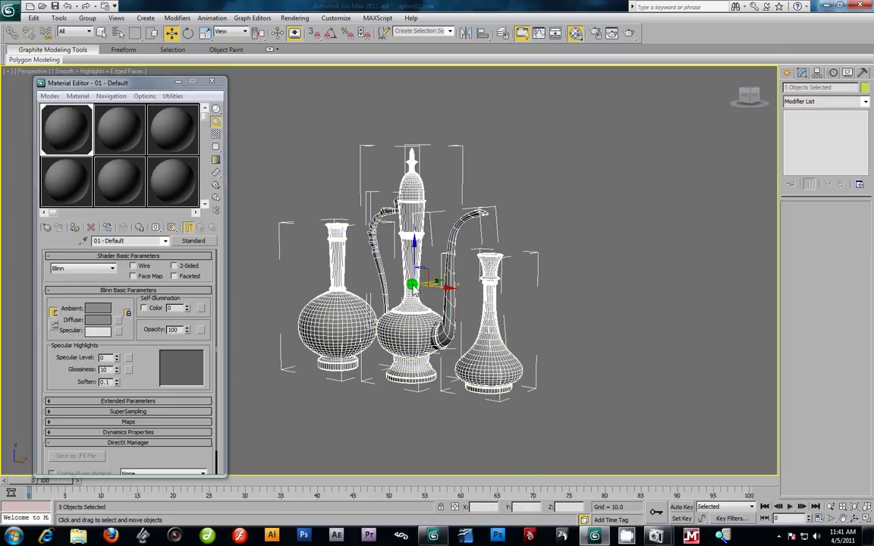
# Set the object colour of all five selected objects to black, deselect them and close the material editor
pyautogui.click(864, 87)
pyautogui.click(488, 323)
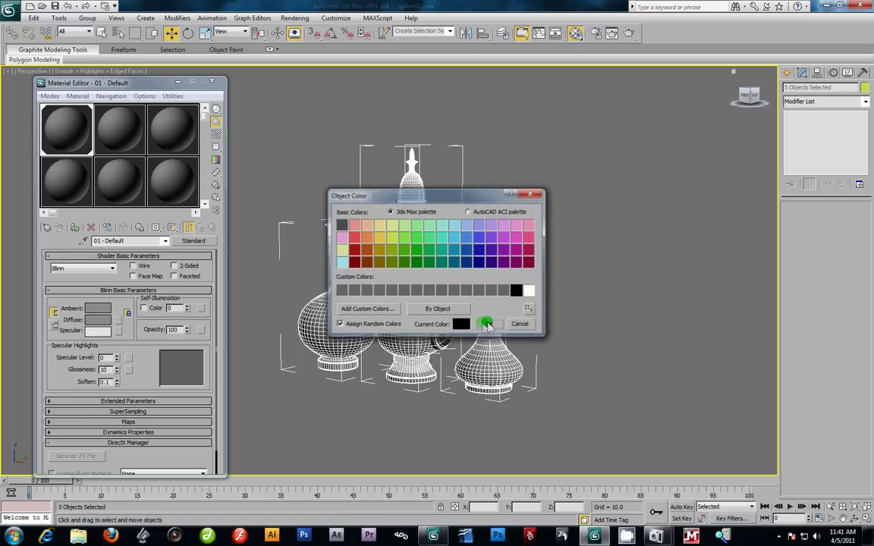
pyautogui.click(566, 306)
pyautogui.click(212, 81)
# Hide the edged faces and examine the grey jug and vases from several angles
pyautogui.keyDown('alt'); pyautogui.moveTo(513, 355); pyautogui.dragTo(389, 362, button='middle'); pyautogui.keyUp('alt')
pyautogui.scroll(5, 440, 353)
pyautogui.scroll(-3, 431, 345)
pyautogui.moveTo(386, 329)
pyautogui.keyDown('alt'); pyautogui.mouseDown(button='middle')
pyautogui.moveTo(534, 348)
pyautogui.moveTo(465, 328)
pyautogui.moveTo(499, 335)
pyautogui.moveTo(440, 338)
pyautogui.moveTo(526, 286)
pyautogui.moveTo(573, 280)
pyautogui.moveTo(491, 294)
pyautogui.mouseUp(button='middle'); pyautogui.keyUp('alt')
pyautogui.press('F4')
pyautogui.scroll(-4, 512, 304)
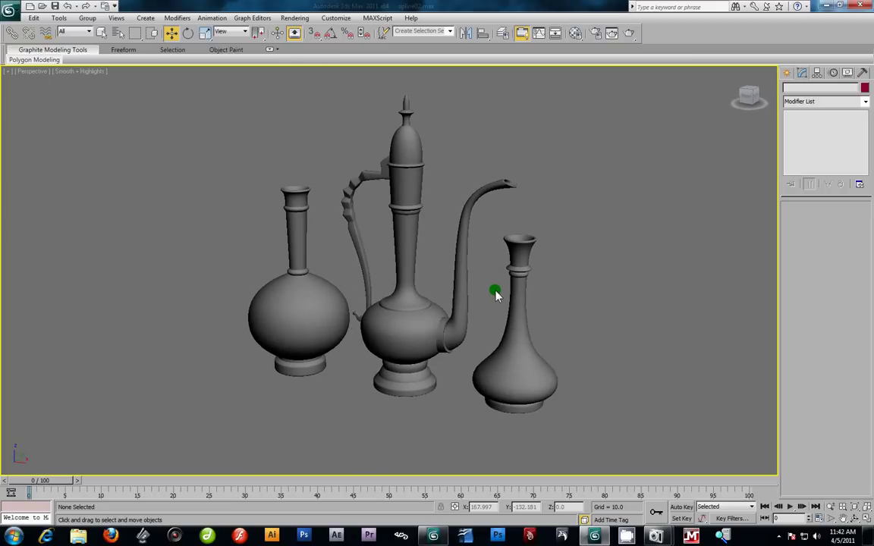
# Create a rectangular plane about 1109 wide and 806 long around the three vessels in the Top view
pyautogui.hotkey('alt', 'w')
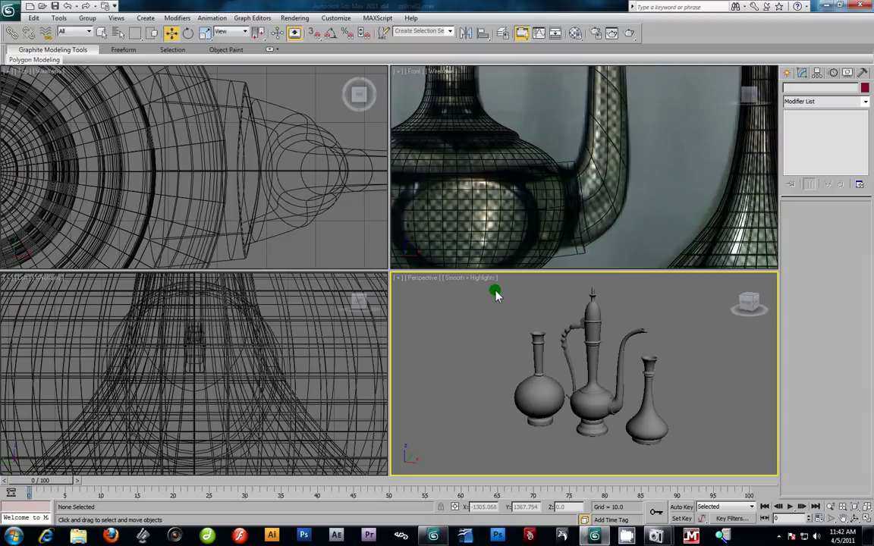
pyautogui.click(254, 152)
pyautogui.scroll(-6, 257, 151)
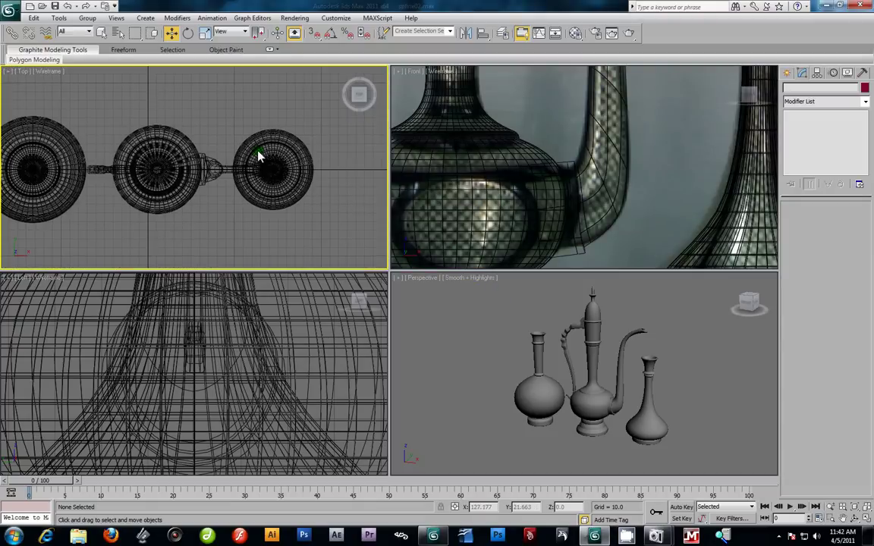
pyautogui.click(787, 77)
pyautogui.click(847, 141)
pyautogui.click(847, 183)
pyautogui.scroll(-2, 205, 116)
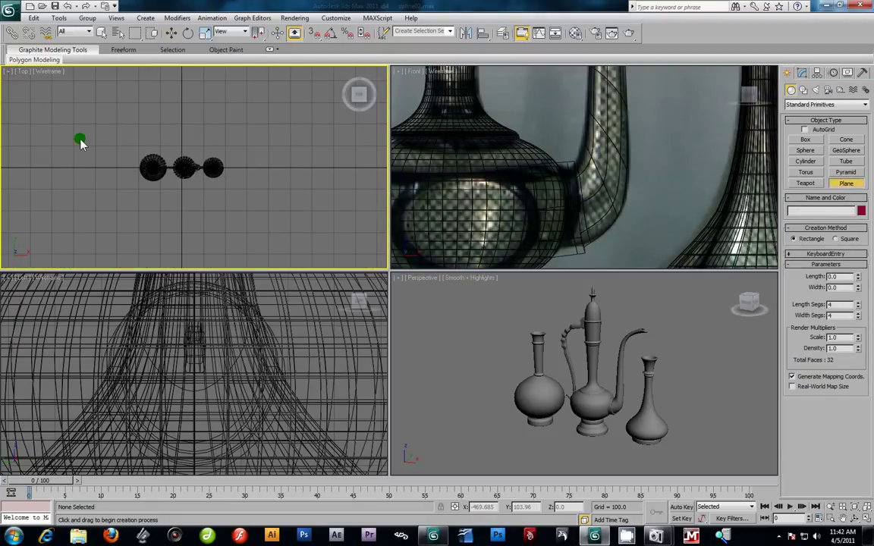
pyautogui.moveTo(62, 81); pyautogui.dragTo(301, 255)
# Scale the plane to about 162% along Y, and then to about 131% uniformly
pyautogui.click(205, 32)
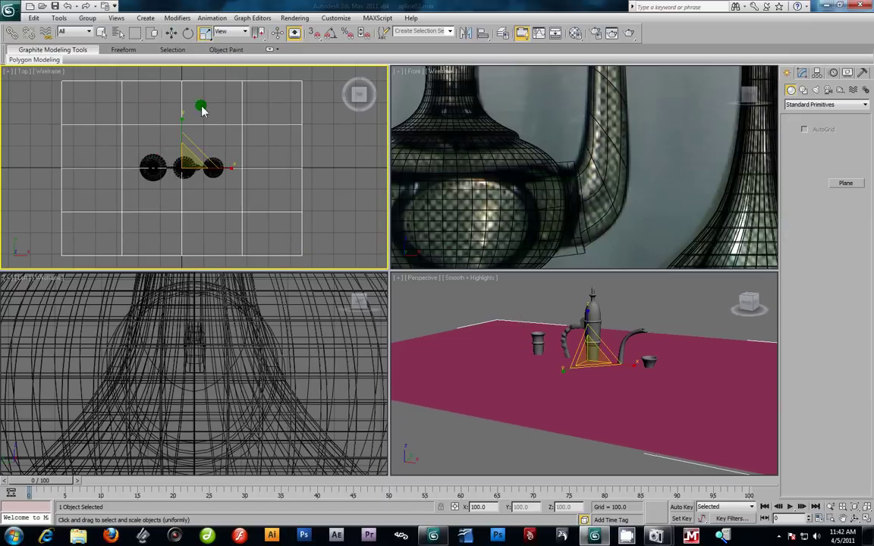
pyautogui.moveTo(187, 127); pyautogui.dragTo(181, 101)
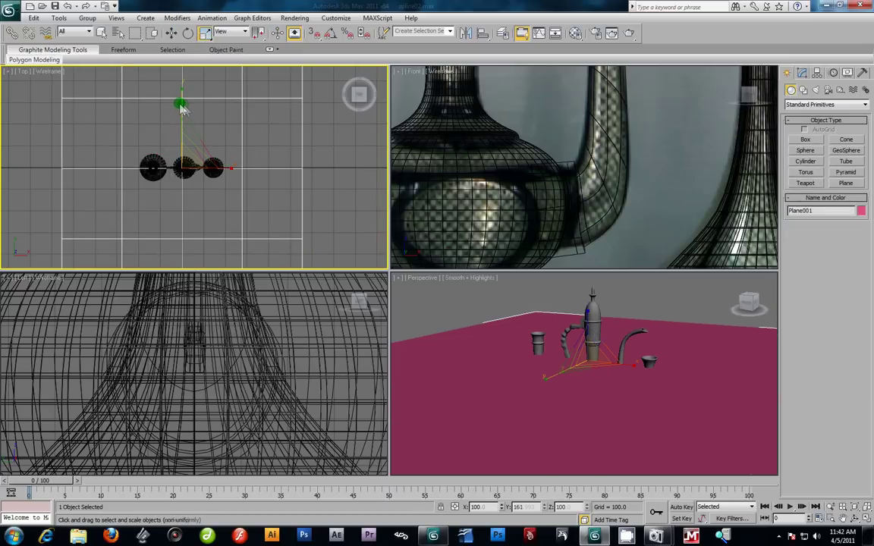
pyautogui.moveTo(191, 171); pyautogui.dragTo(163, 148)
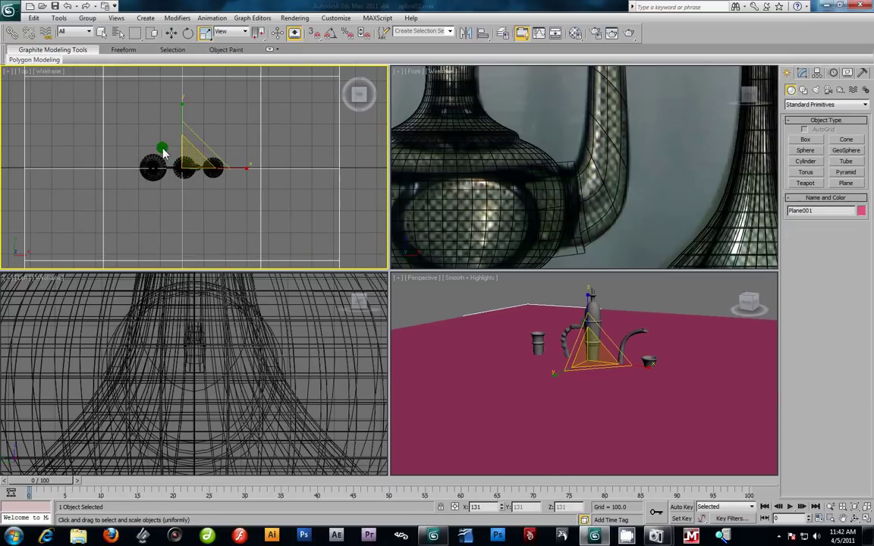
pyautogui.scroll(-2, 570, 355)
# Show edged faces in the Perspective view and reduce the plane's length and width segments to 1
pyautogui.middleClick(569, 356)
pyautogui.scroll(-3, 570, 357)
pyautogui.press('F4')
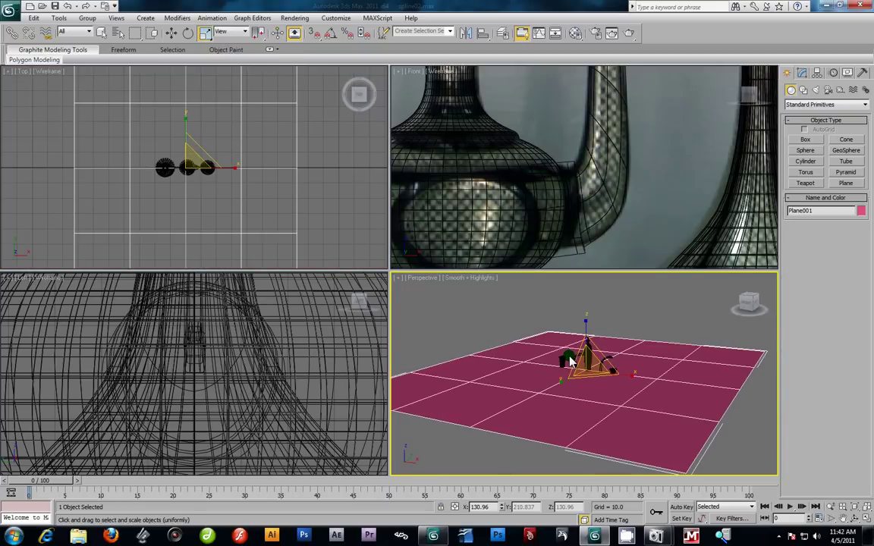
pyautogui.click(800, 74)
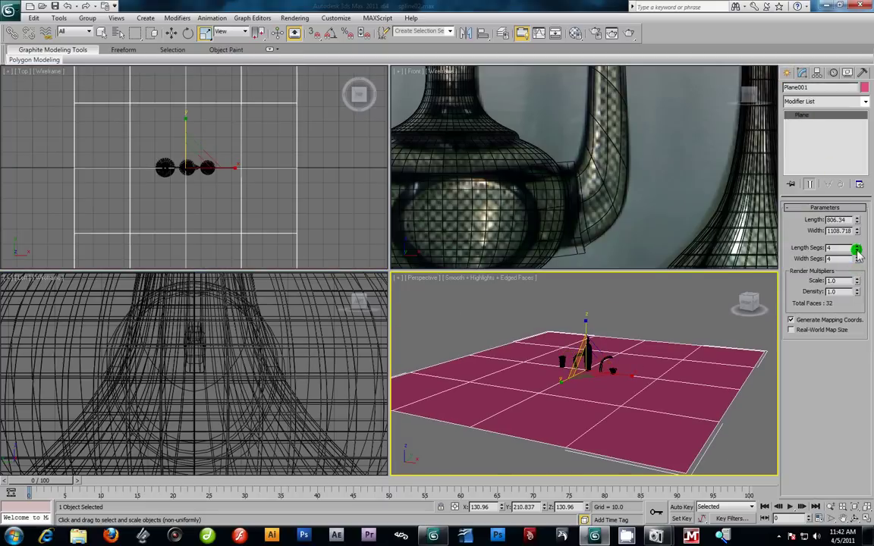
pyautogui.moveTo(856, 250); pyautogui.dragTo(859, 345)
pyautogui.moveTo(853, 267); pyautogui.dragTo(851, 341)
# Move the plane down in the Front view to about Z -173, just beneath the vessels' bases
pyautogui.click(176, 33)
pyautogui.click(171, 32)
pyautogui.scroll(-6, 540, 140)
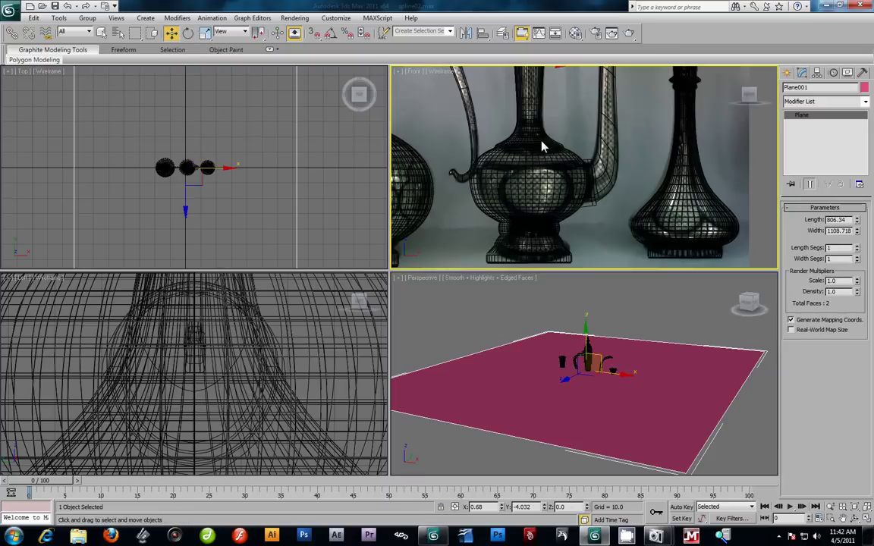
pyautogui.moveTo(561, 102); pyautogui.dragTo(557, 174)
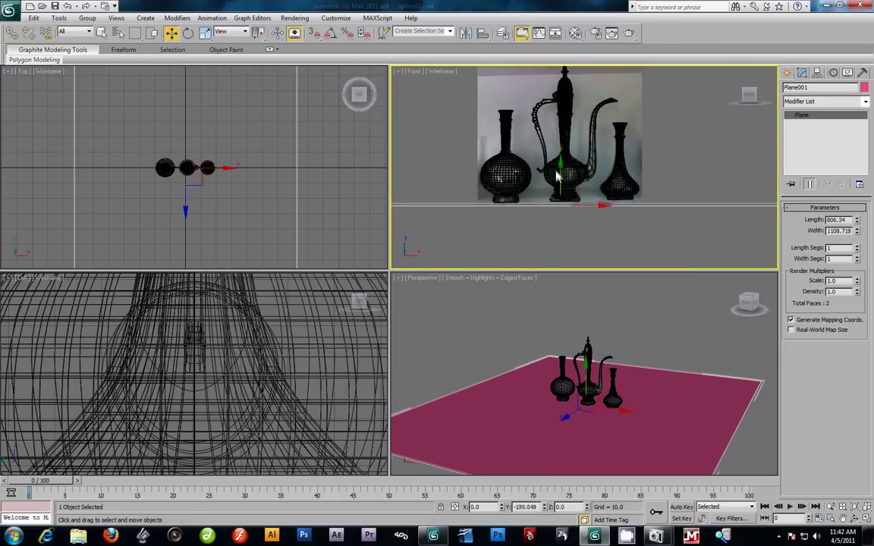
pyautogui.scroll(5, 614, 219)
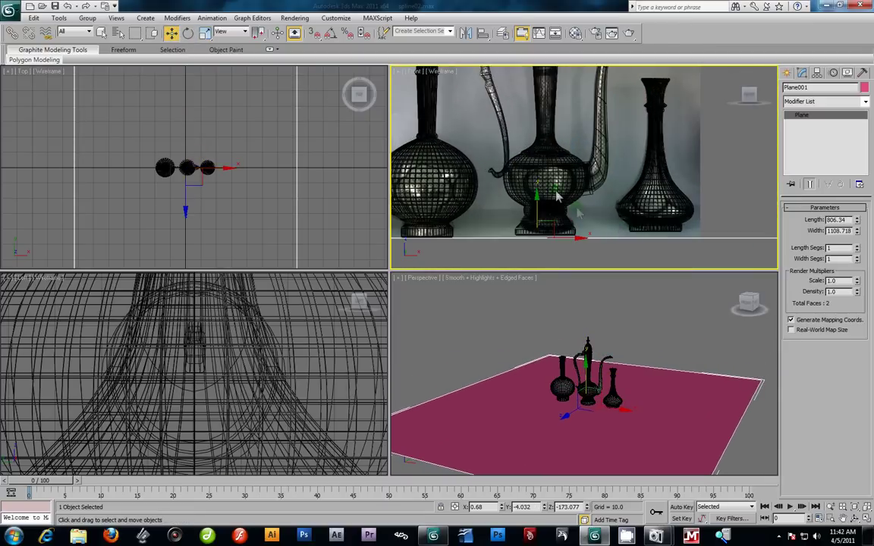
# Select the jug body, handle and spout together and group them as "Vase 3"
pyautogui.click(556, 117)
pyautogui.scroll(-3, 546, 121)
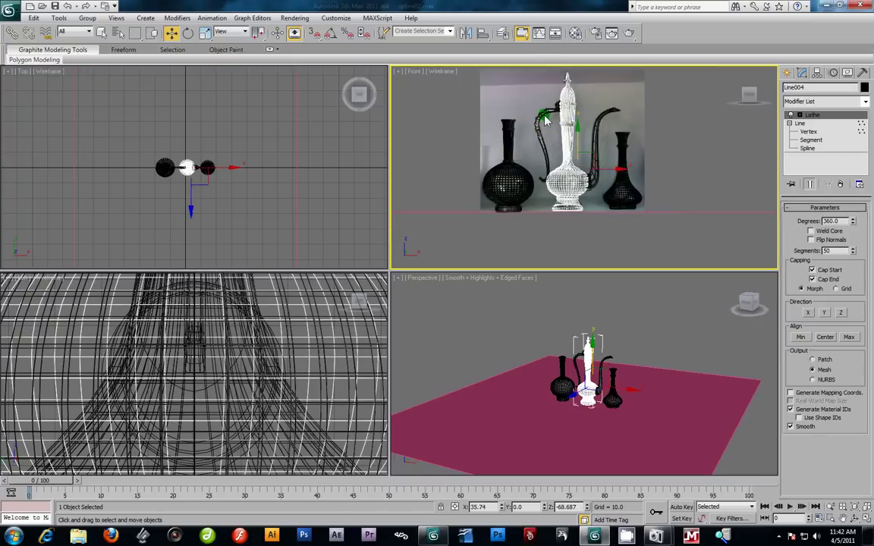
pyautogui.keyDown('ctrl'); pyautogui.click(611, 132); pyautogui.keyUp('ctrl')
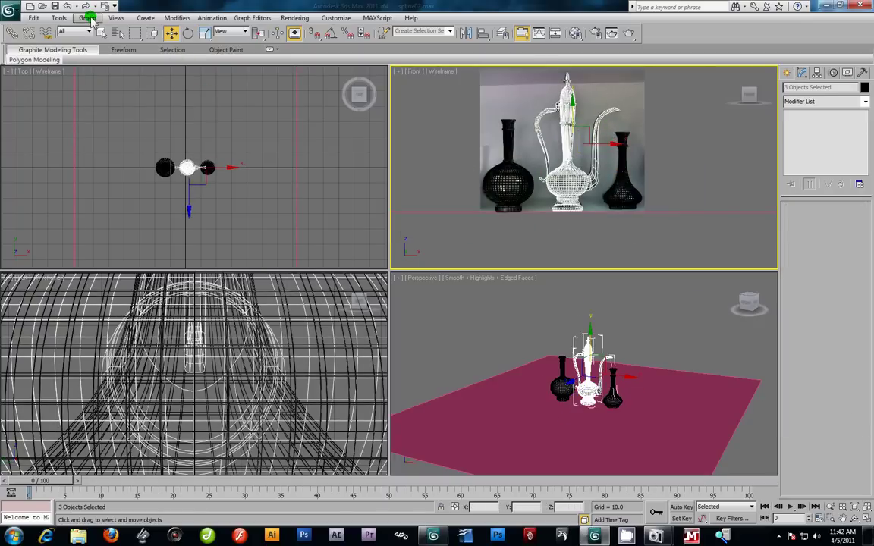
pyautogui.click(535, 157)
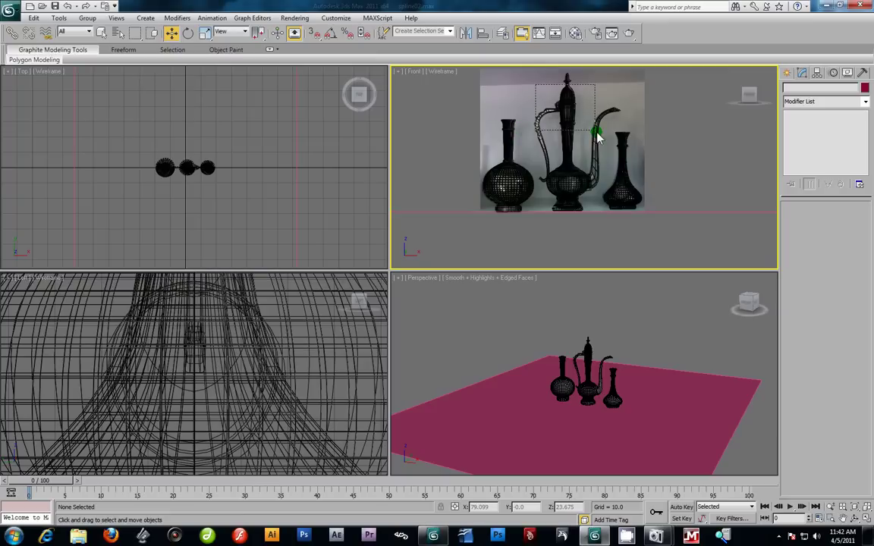
pyautogui.click(597, 135)
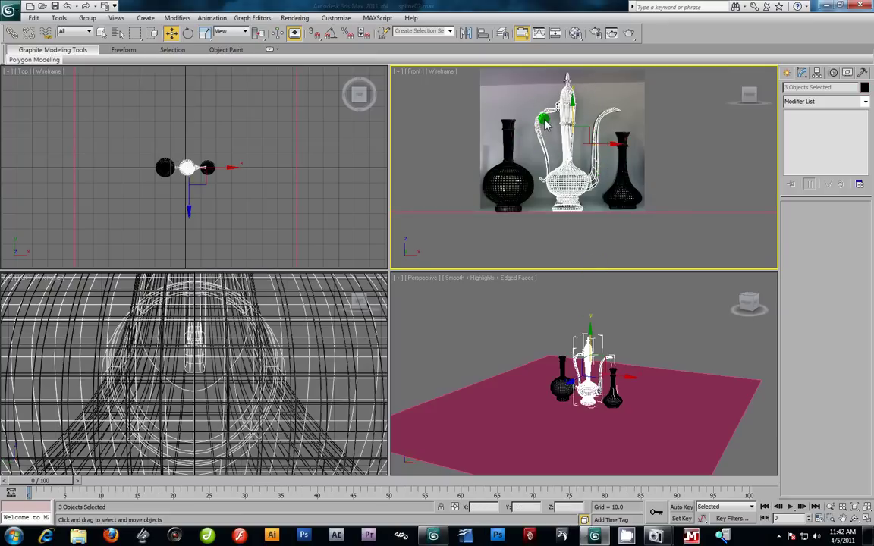
pyautogui.click(87, 17)
pyautogui.click(83, 27)
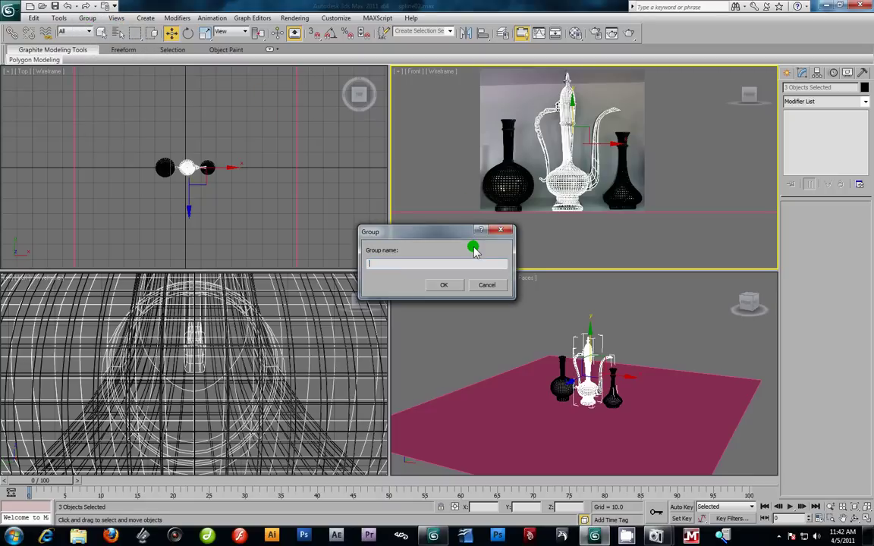
pyautogui.write('Vase 3')
pyautogui.click(444, 285)
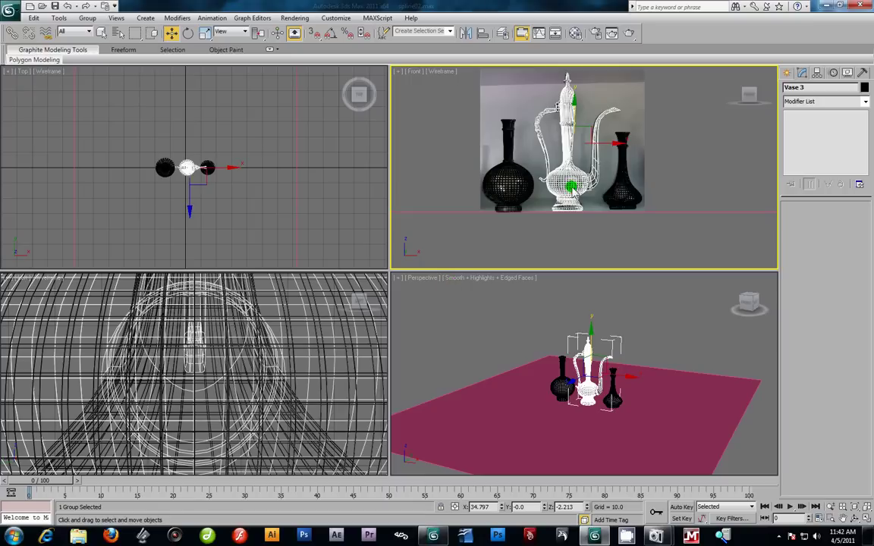
# Lower the jug group and the slim vase slightly so that their bases rest on the ground plane
pyautogui.moveTo(574, 118); pyautogui.dragTo(573, 119)
pyautogui.click(650, 213)
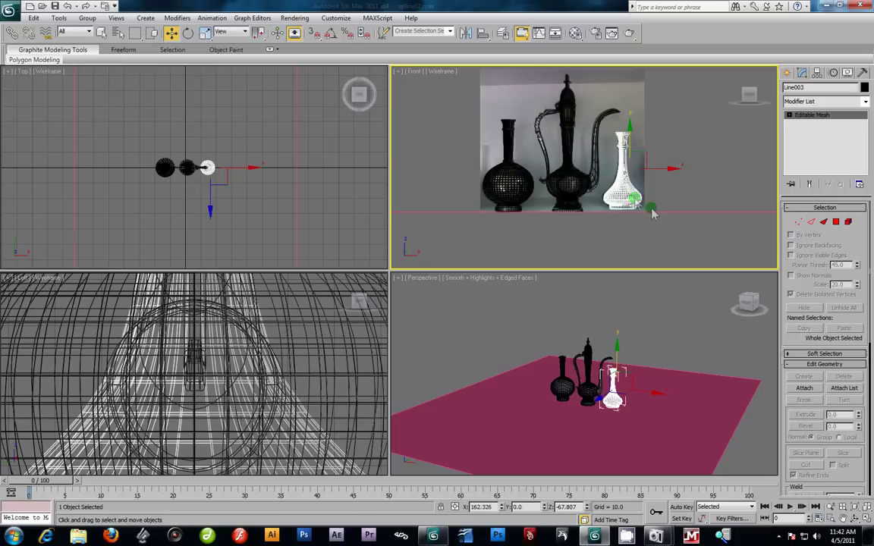
pyautogui.moveTo(629, 134); pyautogui.dragTo(629, 136)
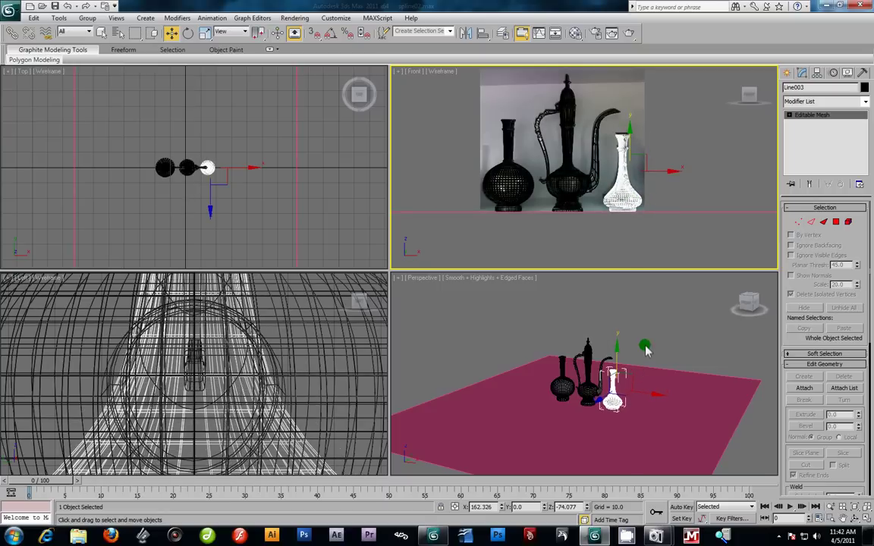
# Clone the round vase as a single copy and position it on the ground in front of the original
pyautogui.click(643, 348)
pyautogui.hotkey('alt', 'w')
pyautogui.keyDown('alt'); pyautogui.moveTo(503, 318); pyautogui.dragTo(429, 303, button='middle'); pyautogui.keyUp('alt')
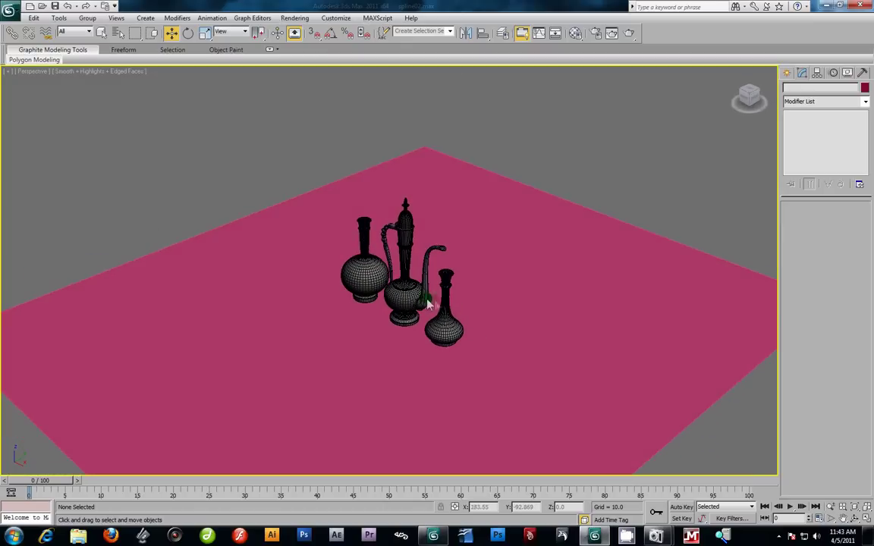
pyautogui.click(369, 273)
pyautogui.moveTo(398, 249)
pyautogui.keyDown('shift'); pyautogui.mouseDown()
pyautogui.moveTo(326, 281)
pyautogui.moveTo(342, 273)
pyautogui.mouseUp(); pyautogui.keyUp('shift')
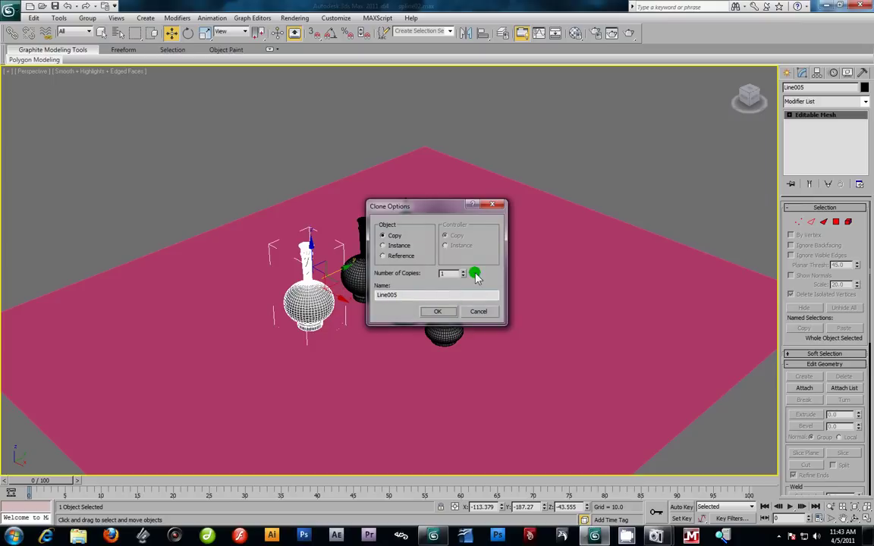
pyautogui.click(437, 311)
pyautogui.moveTo(341, 301); pyautogui.dragTo(370, 319)
# Clone the slim vase as a copy placed in front of the jug, and cancel the stray clone of the plane
pyautogui.click(454, 327)
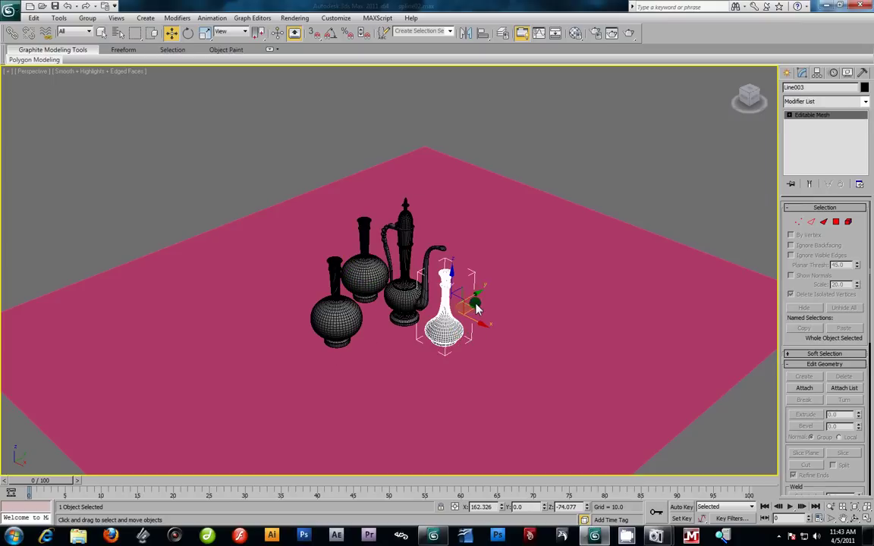
pyautogui.moveTo(475, 307)
pyautogui.keyDown('shift'); pyautogui.mouseDown()
pyautogui.moveTo(419, 341)
pyautogui.moveTo(415, 356)
pyautogui.moveTo(407, 345)
pyautogui.moveTo(468, 322)
pyautogui.moveTo(472, 296)
pyautogui.moveTo(501, 281)
pyautogui.moveTo(499, 288)
pyautogui.mouseUp(); pyautogui.keyUp('shift')
pyautogui.click(437, 311)
pyautogui.click(471, 311)
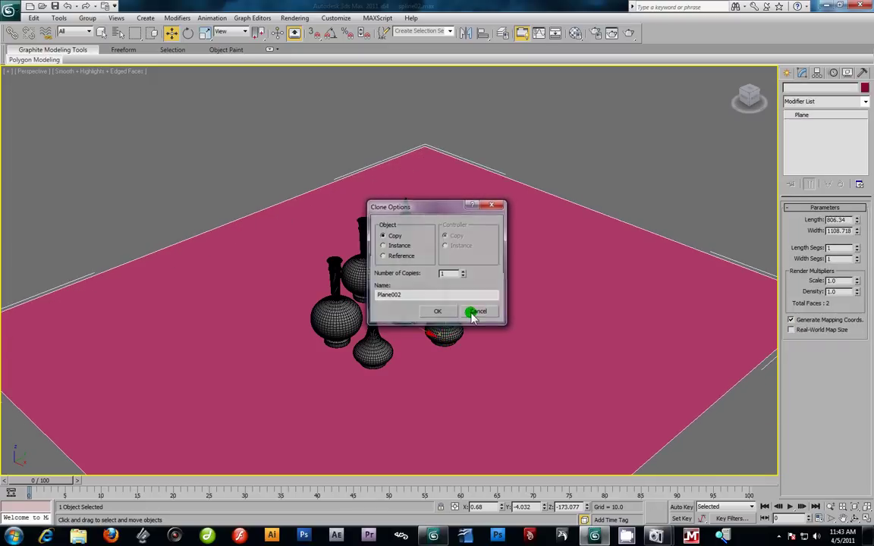
pyautogui.click(478, 312)
# Clone the slim vase as another copy positioned behind the original, beside the jug's spout
pyautogui.click(477, 294)
pyautogui.moveTo(478, 295)
pyautogui.keyDown('shift'); pyautogui.mouseDown()
pyautogui.moveTo(503, 285)
pyautogui.moveTo(506, 302)
pyautogui.moveTo(483, 293)
pyautogui.mouseUp(); pyautogui.keyUp('shift')
pyautogui.click(488, 306)
pyautogui.keyDown('alt'); pyautogui.moveTo(482, 331); pyautogui.dragTo(496, 311, button='middle'); pyautogui.keyUp('alt')
pyautogui.scroll(5, 449, 379)
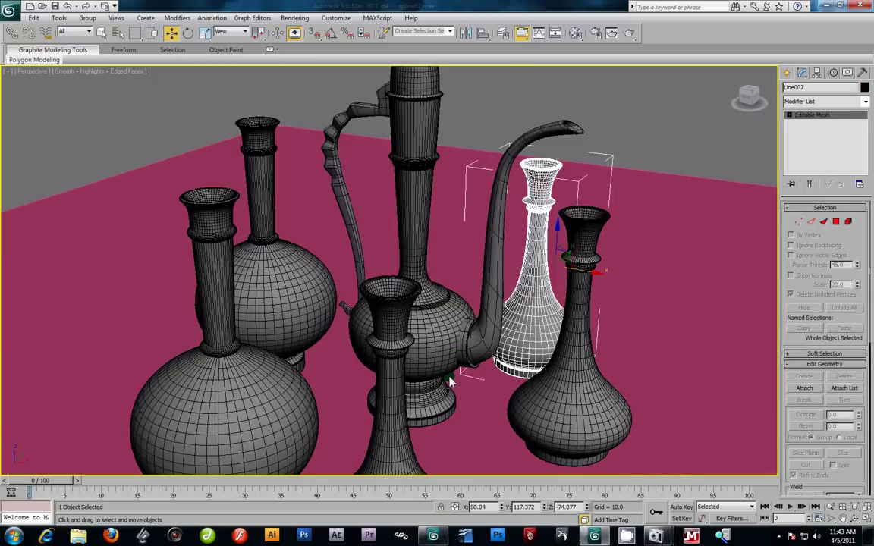
pyautogui.scroll(-8, 449, 383)
# Scale the ground plane up uniformly until it fills the background behind the vessels
pyautogui.click(604, 325)
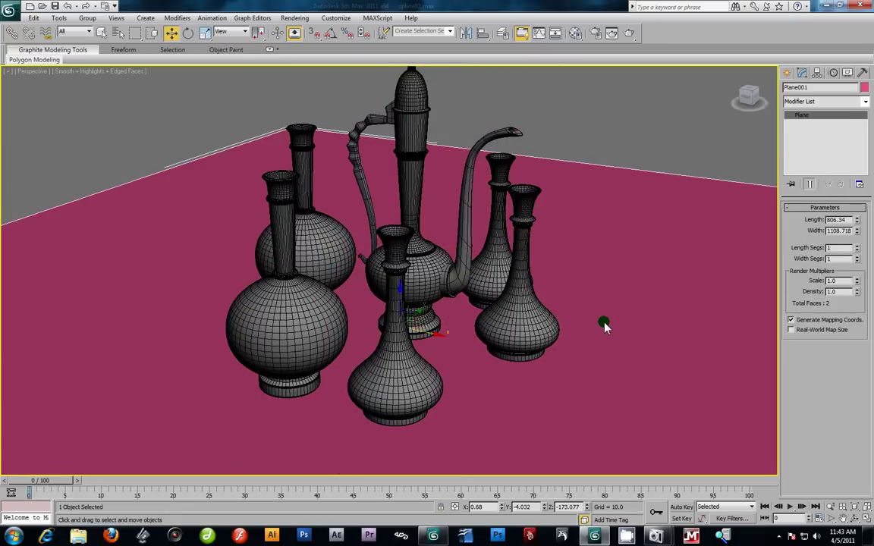
pyautogui.moveTo(206, 33); pyautogui.dragTo(205, 52)
pyautogui.moveTo(403, 322); pyautogui.dragTo(242, 111)
pyautogui.keyDown('alt'); pyautogui.moveTo(515, 296); pyautogui.dragTo(349, 326, button='middle'); pyautogui.keyUp('alt')
pyautogui.scroll(4, 349, 326)
pyautogui.scroll(-2, 370, 332)
pyautogui.click(831, 507)
pyautogui.moveTo(446, 304); pyautogui.dragTo(455, 336)
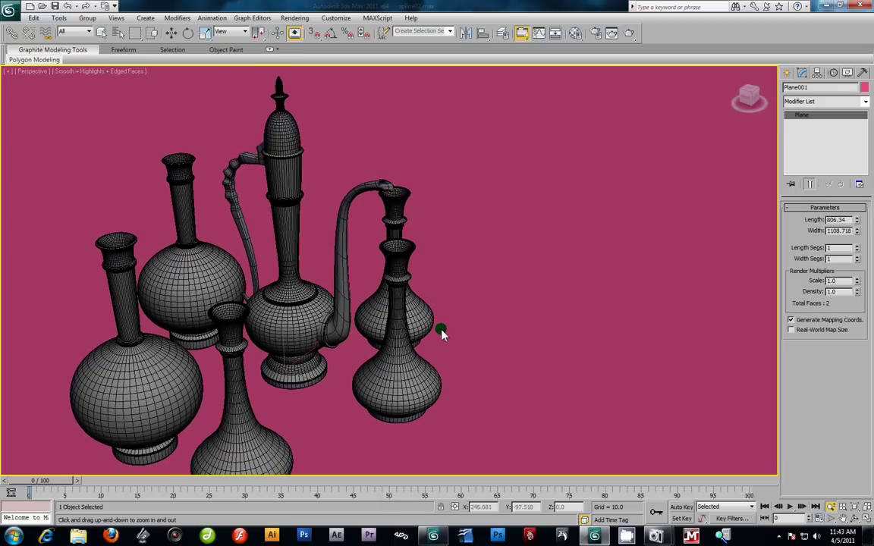
# Assign the grey 01 - Default material to the ground plane and close the material editor
pyautogui.press('m')
pyautogui.moveTo(53, 129); pyautogui.dragTo(440, 242)
pyautogui.click(212, 82)
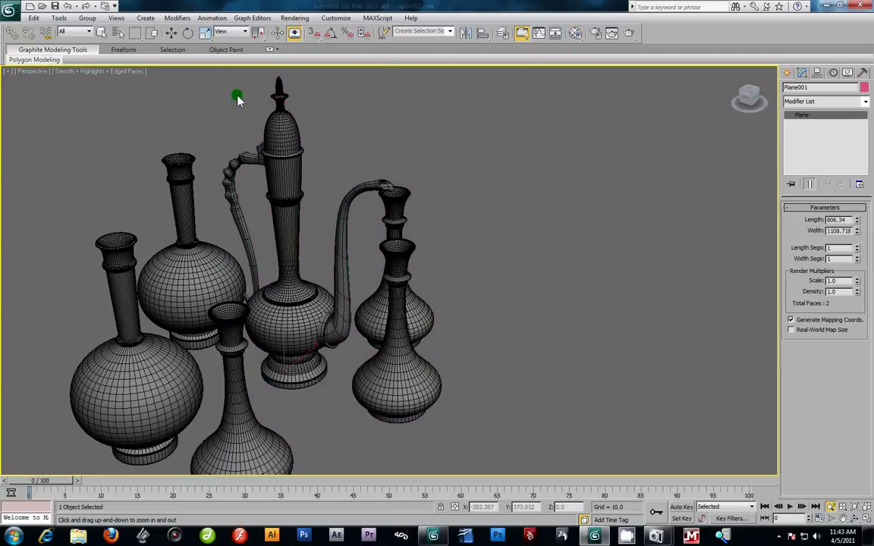
# Open the render setup and assign the mental ray Renderer as the production renderer
pyautogui.click(295, 17)
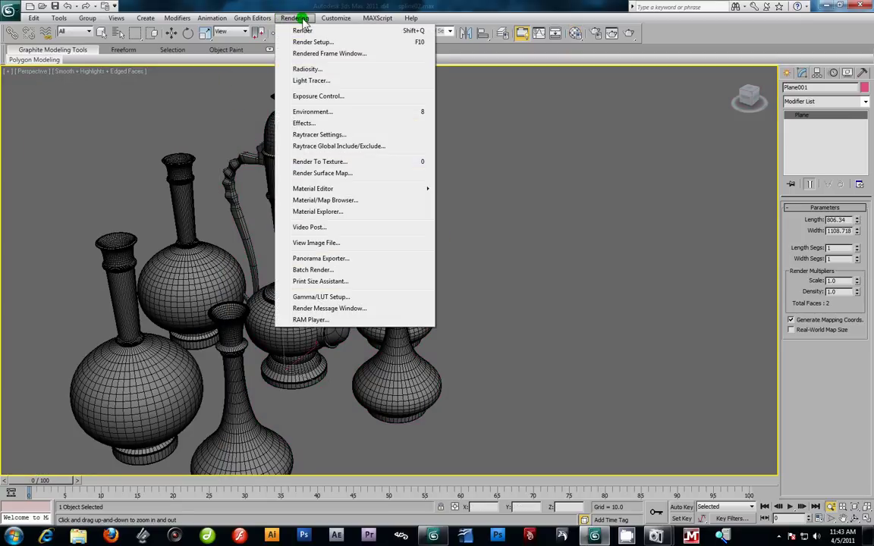
pyautogui.click(311, 43)
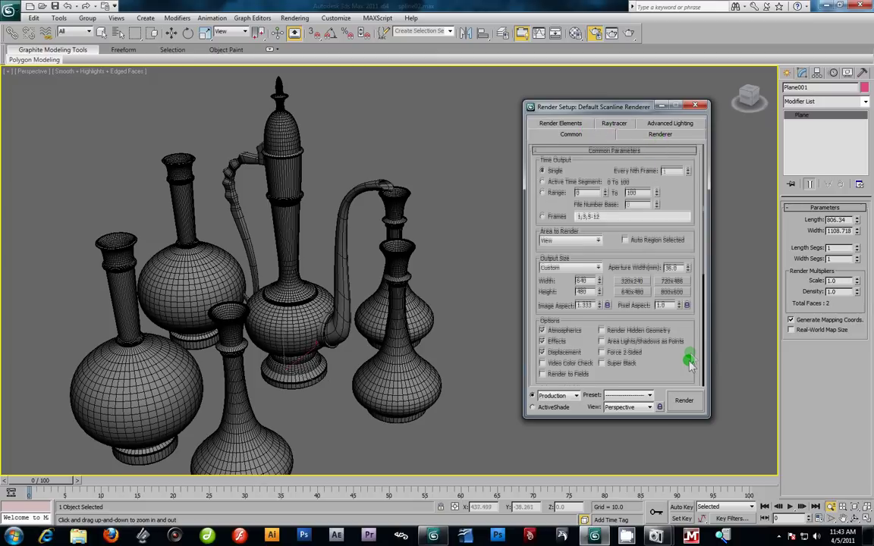
pyautogui.moveTo(686, 355); pyautogui.dragTo(656, 143)
pyautogui.click(589, 381)
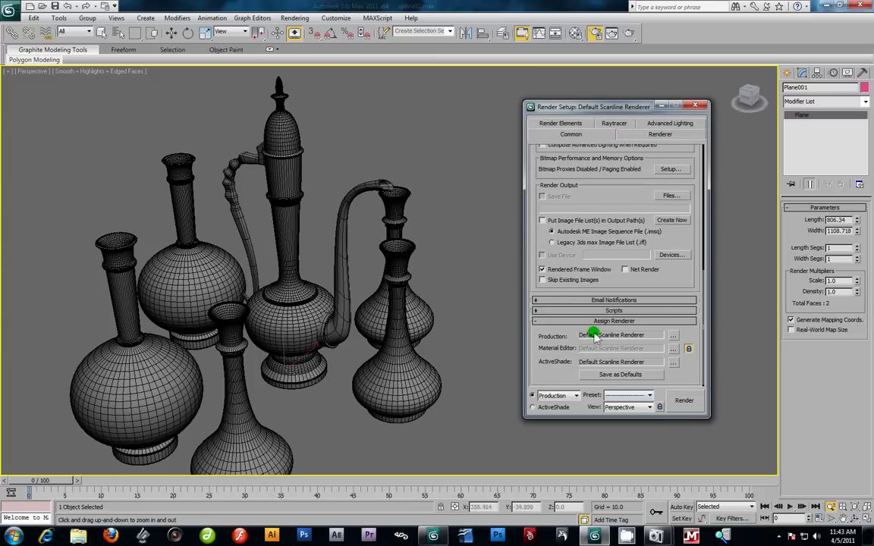
pyautogui.click(671, 336)
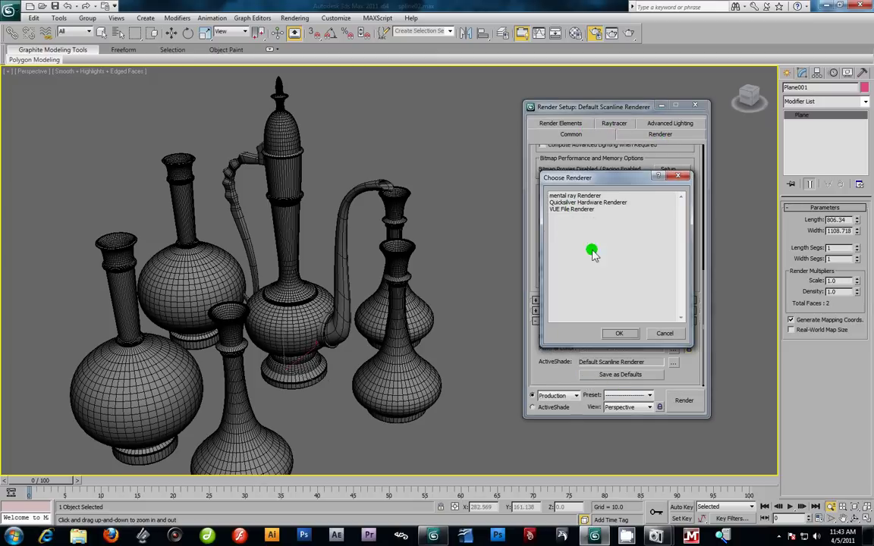
pyautogui.click(590, 196)
pyautogui.click(618, 334)
pyautogui.click(562, 270)
# Change the third sample slot's 03 - Default material to the mental ray material type
pyautogui.press('m')
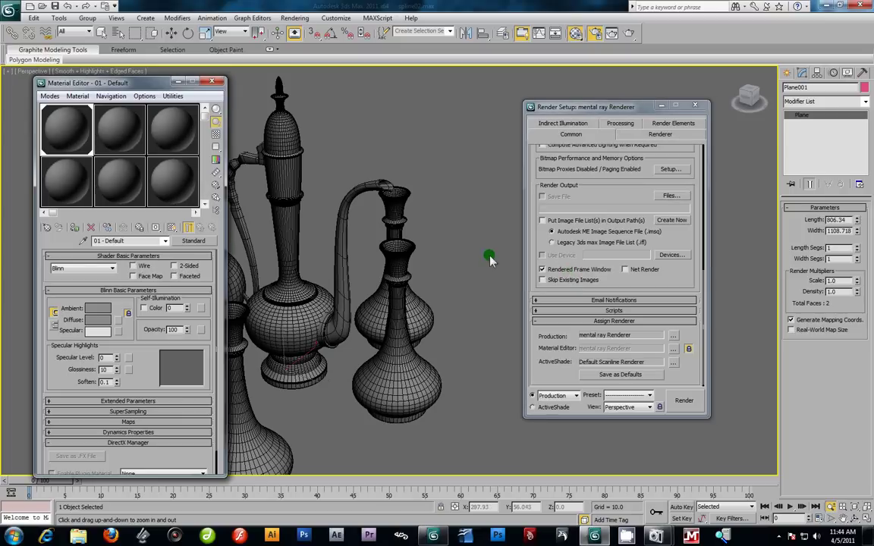
pyautogui.click(172, 134)
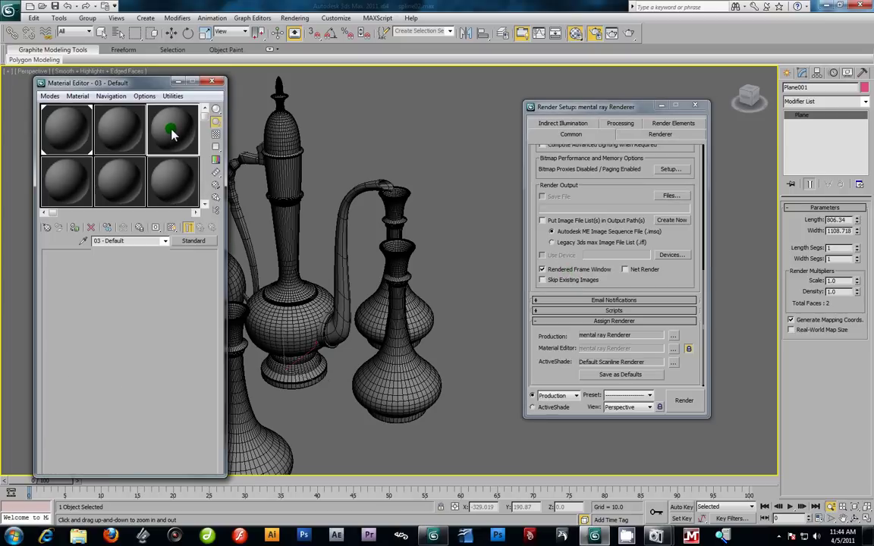
pyautogui.click(188, 241)
pyautogui.click(354, 113)
pyautogui.write('m')
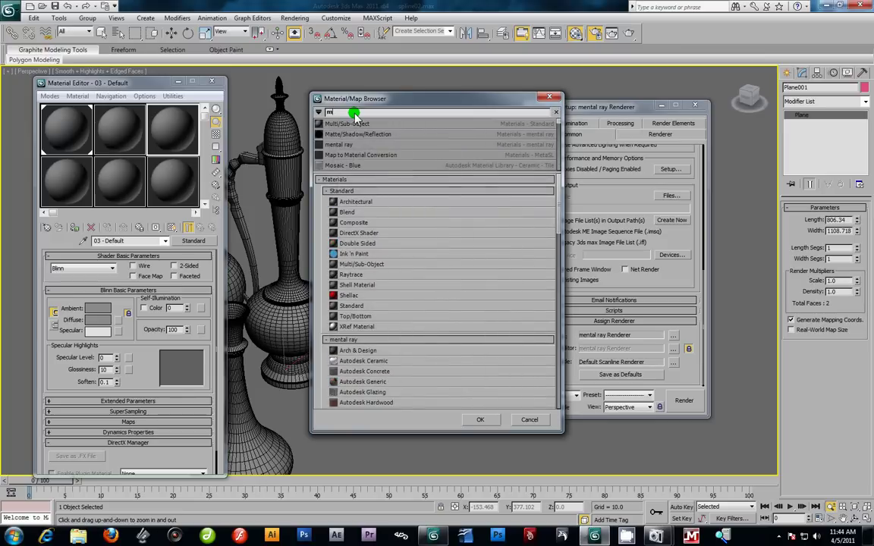
pyautogui.write('e')
pyautogui.doubleClick(332, 123)
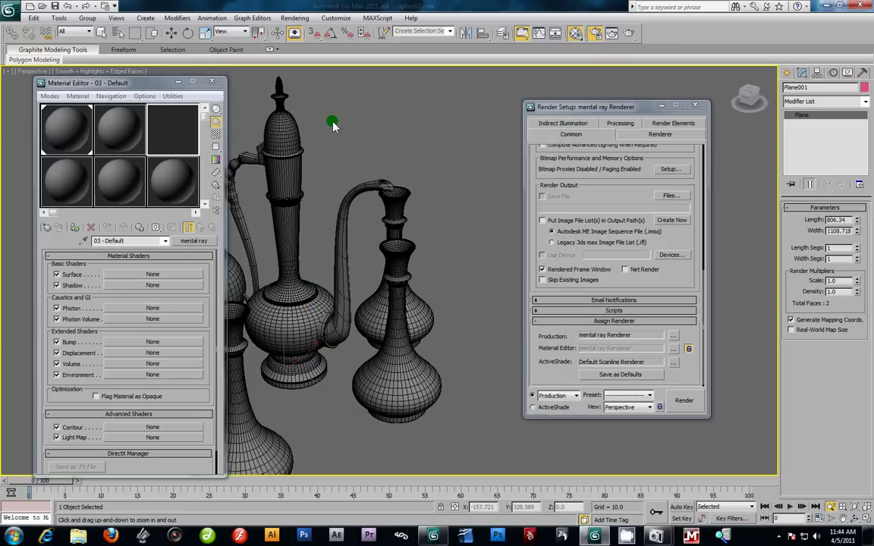
# Assign an Ambient/Reflective Occlusion map to the mental ray material's Surface shader
pyautogui.click(123, 274)
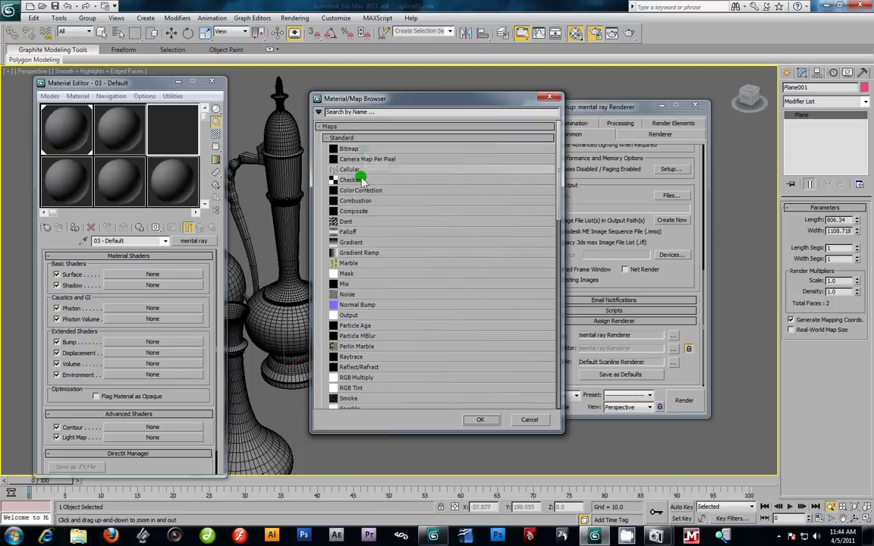
pyautogui.click(346, 111)
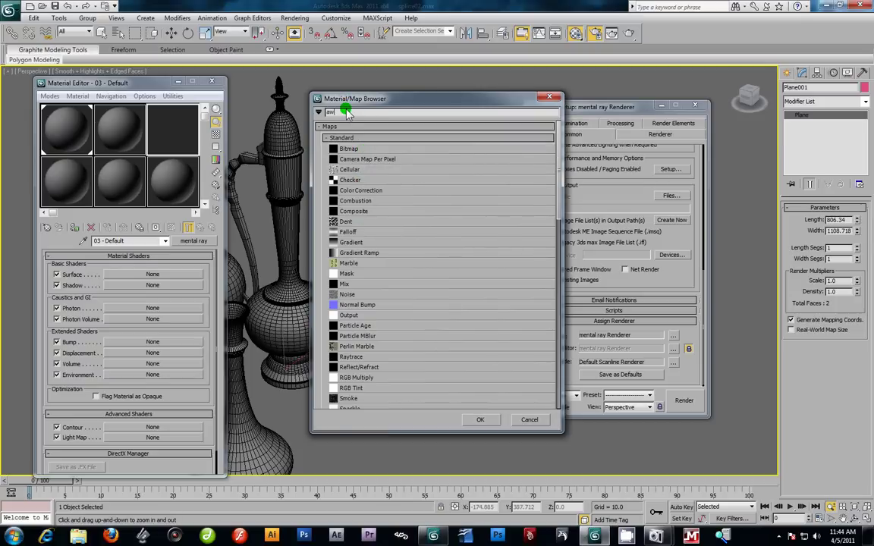
pyautogui.write('am')
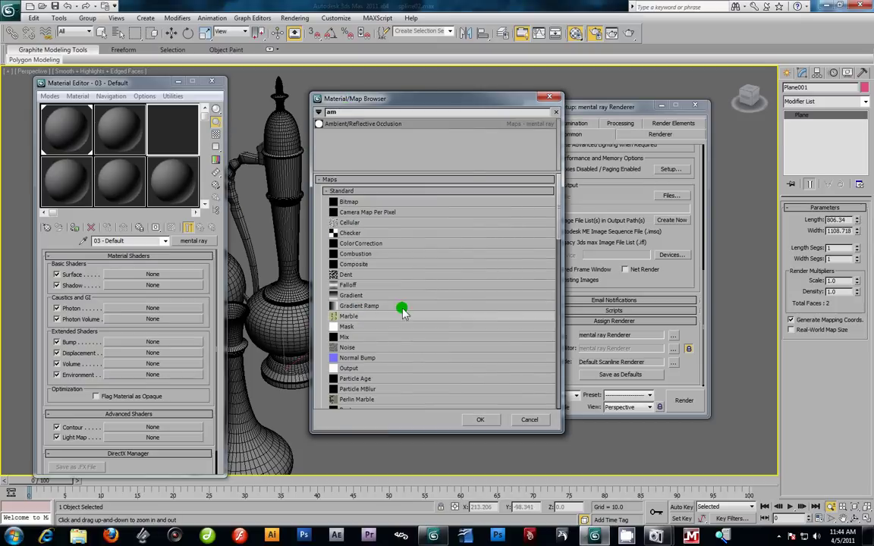
pyautogui.doubleClick(355, 127)
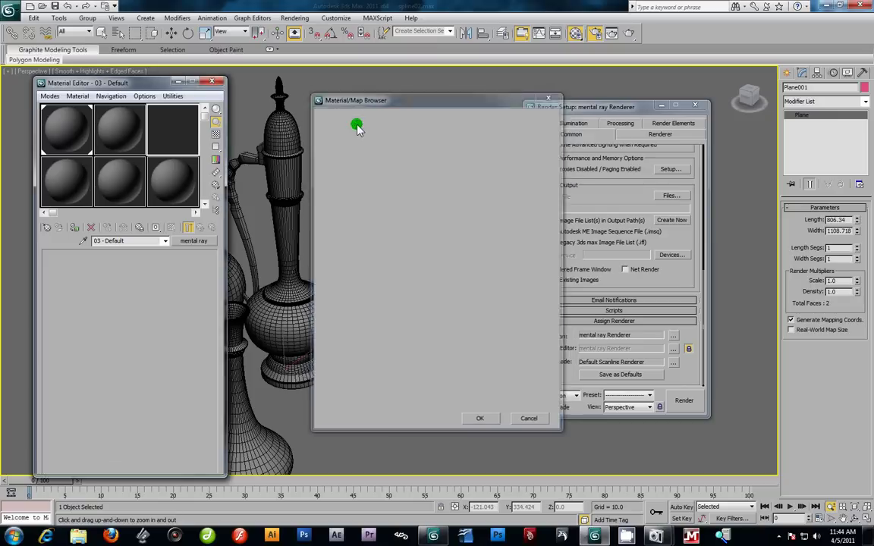
# Set the occlusion map's Samples to 128 and its Max distance to 0.0
pyautogui.moveTo(178, 273); pyautogui.dragTo(153, 273)
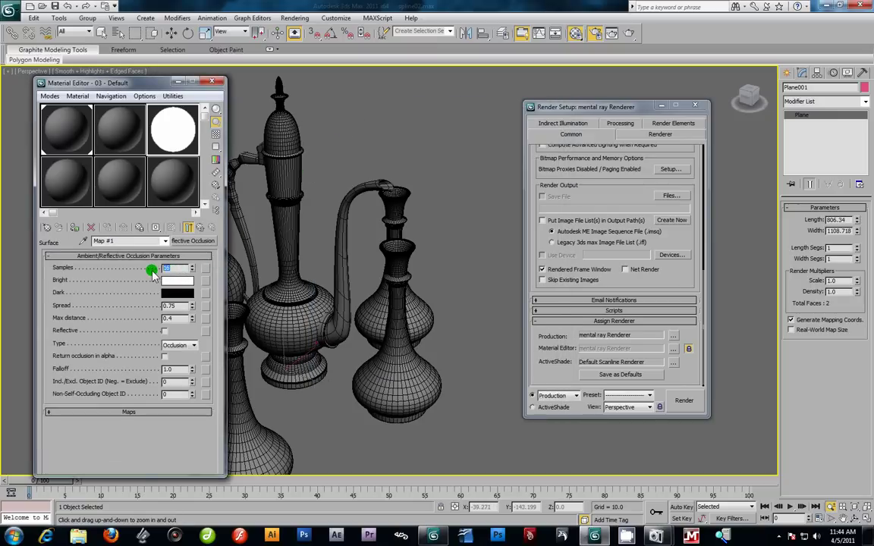
pyautogui.write('1')
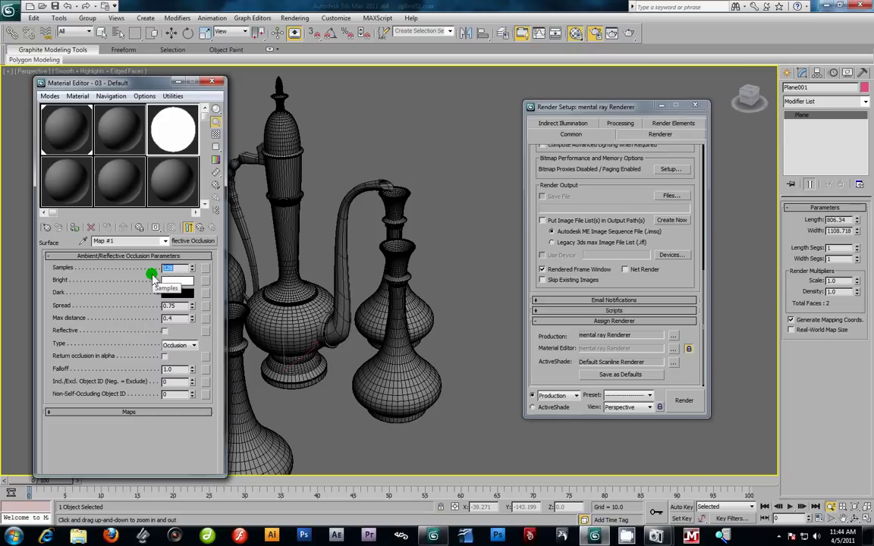
pyautogui.click(182, 319)
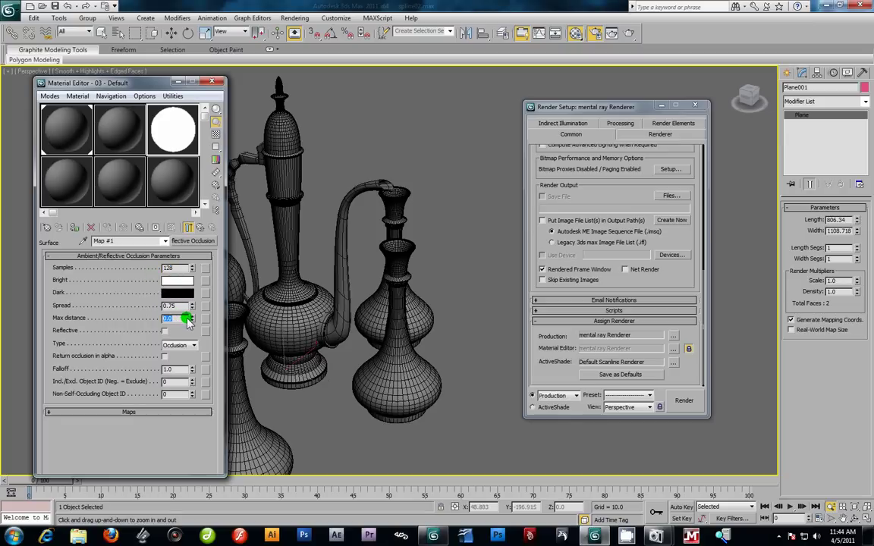
# Name the parent material Dirt and assign it as an instance to the enabled Material Override in the render setup
pyautogui.click(200, 228)
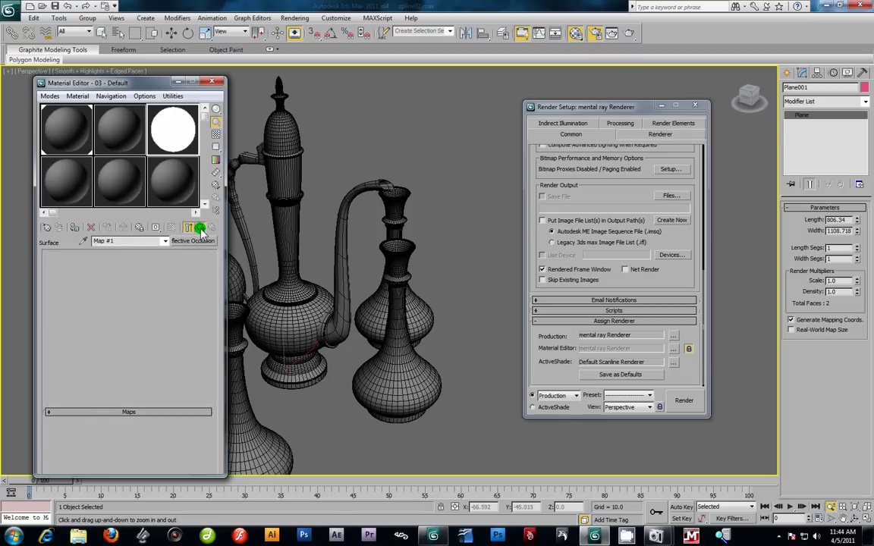
pyautogui.press('BackSpace')
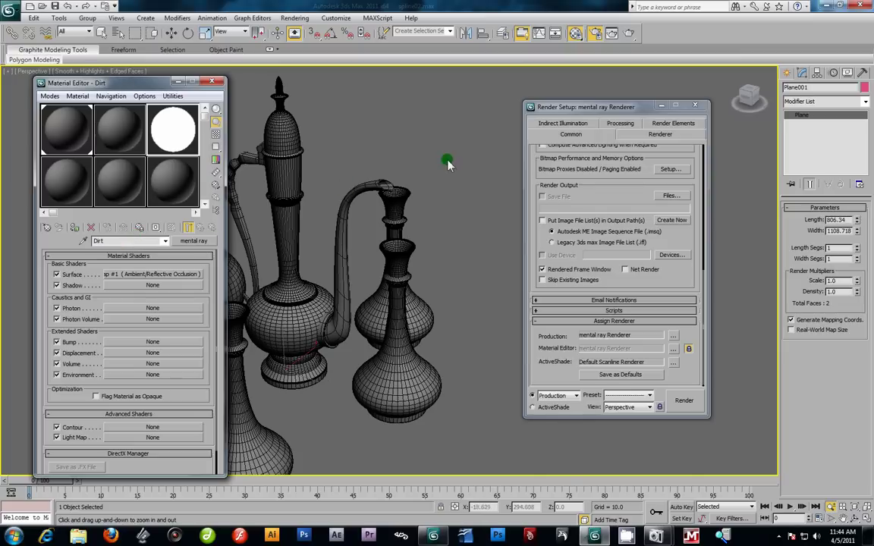
pyautogui.click(622, 123)
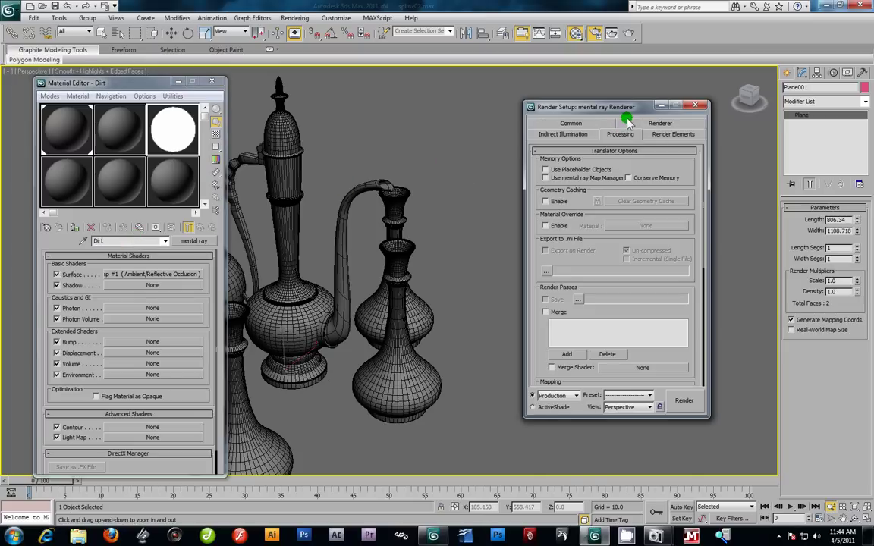
pyautogui.click(546, 226)
pyautogui.moveTo(177, 129); pyautogui.dragTo(625, 229)
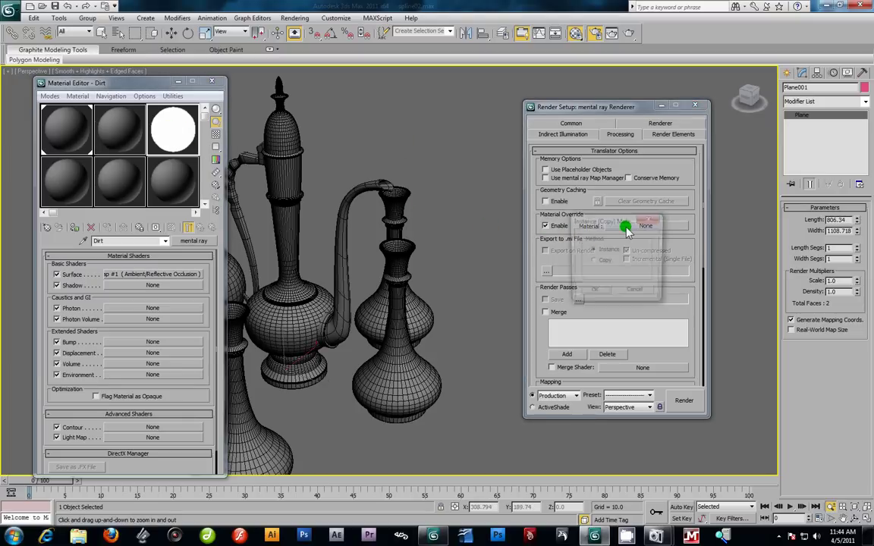
pyautogui.click(584, 295)
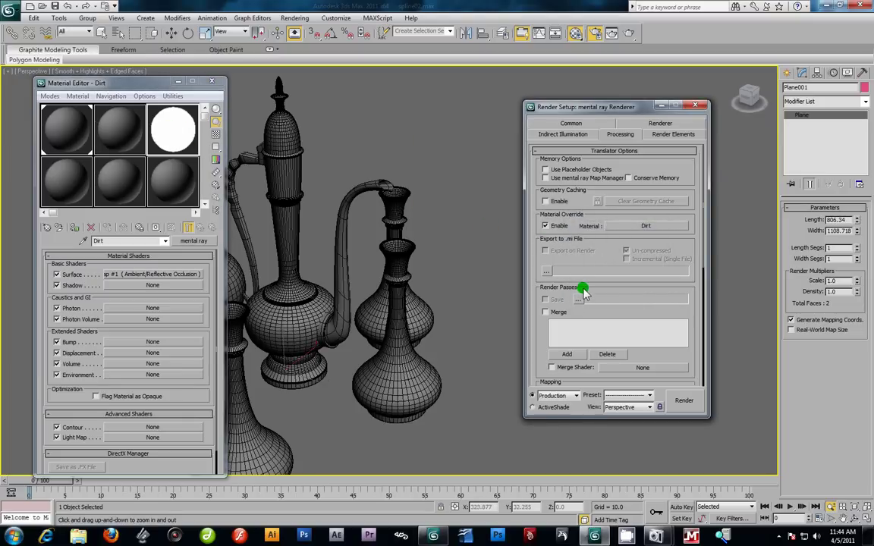
# Set the renderer's samples per pixel to a minimum of 1 and a maximum of 64
pyautogui.click(619, 133)
pyautogui.click(634, 123)
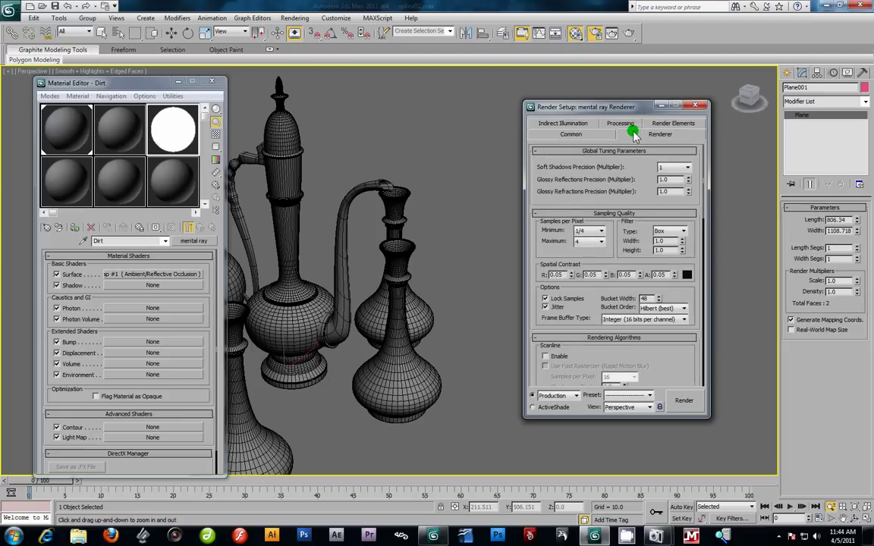
pyautogui.click(599, 231)
pyautogui.click(581, 260)
pyautogui.click(602, 241)
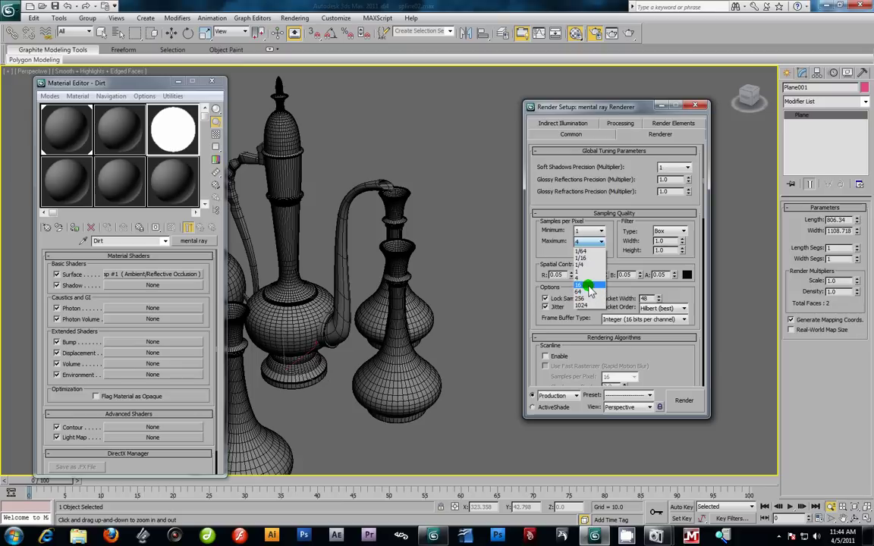
pyautogui.click(589, 292)
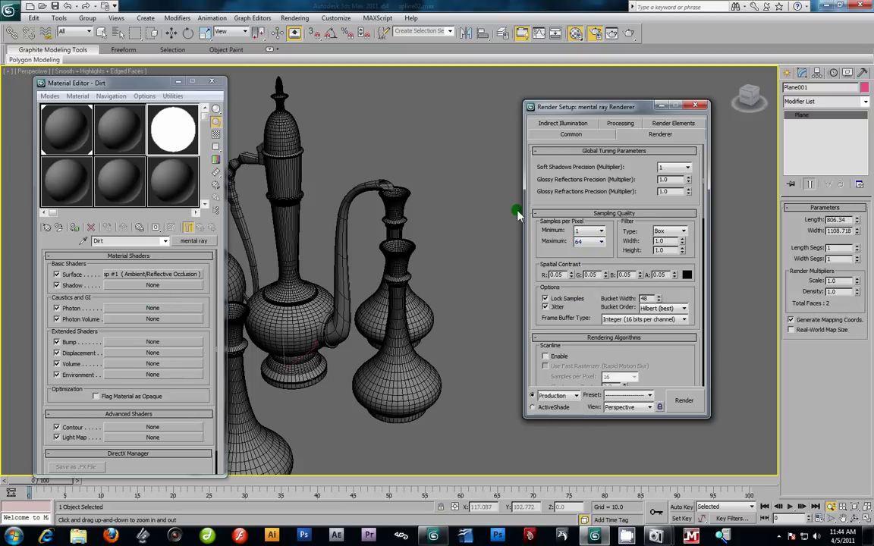
# Set the sampling filter type to Mitchell and render the Perspective view with the material editor closed
pyautogui.click(683, 232)
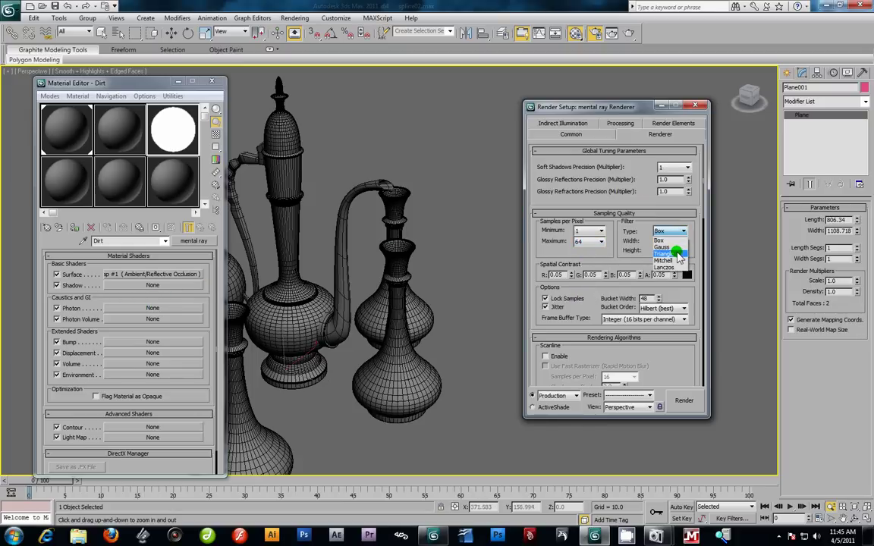
pyautogui.click(674, 258)
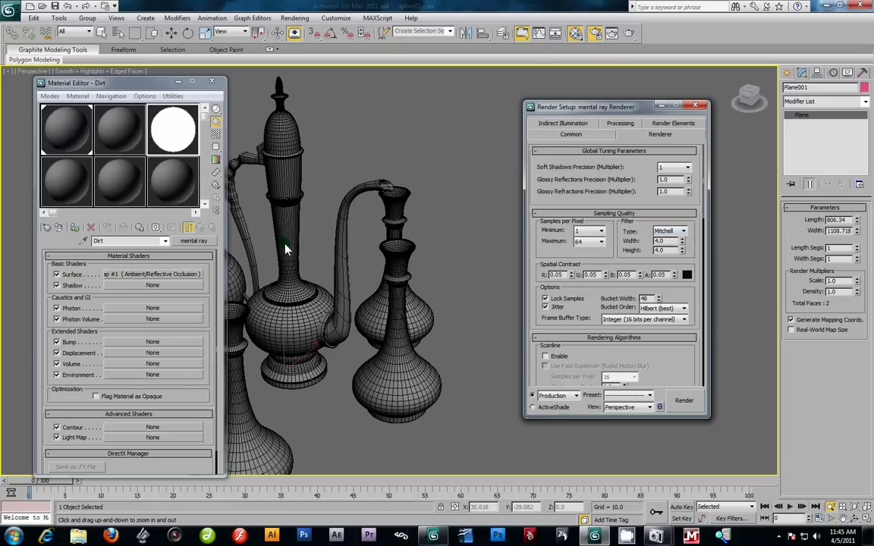
pyautogui.press('m')
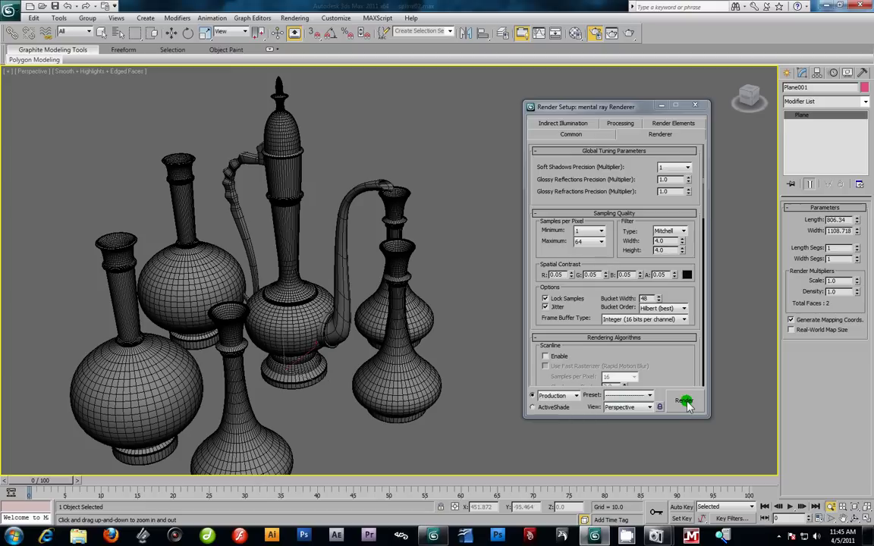
pyautogui.click(684, 402)
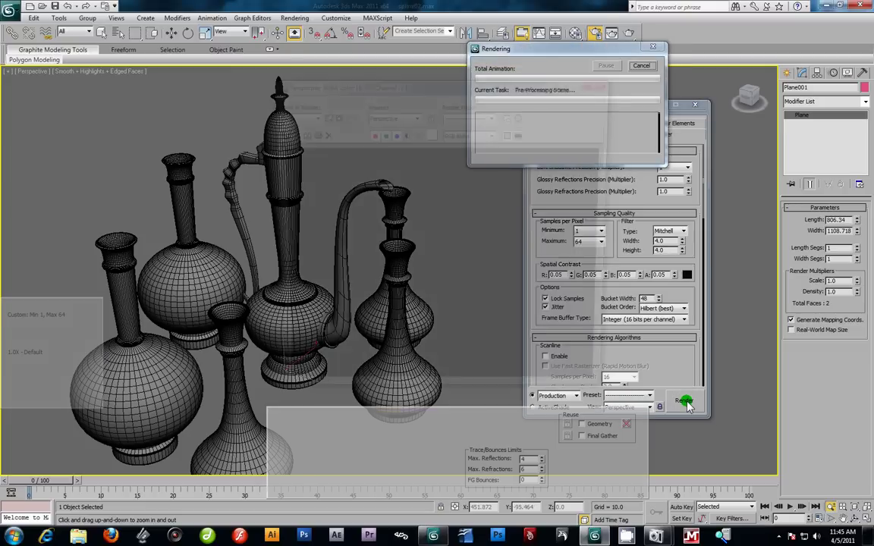